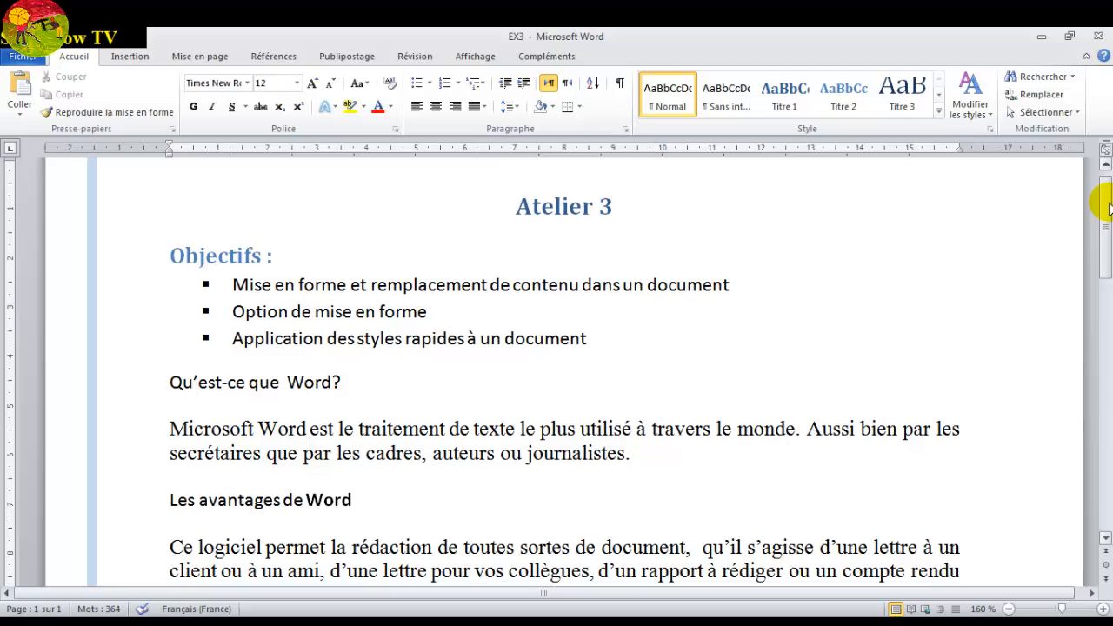
Split the document window into two panes just above the "Exécutez les taches suivantes :" heading.
drag(1106, 205, 1106, 212)
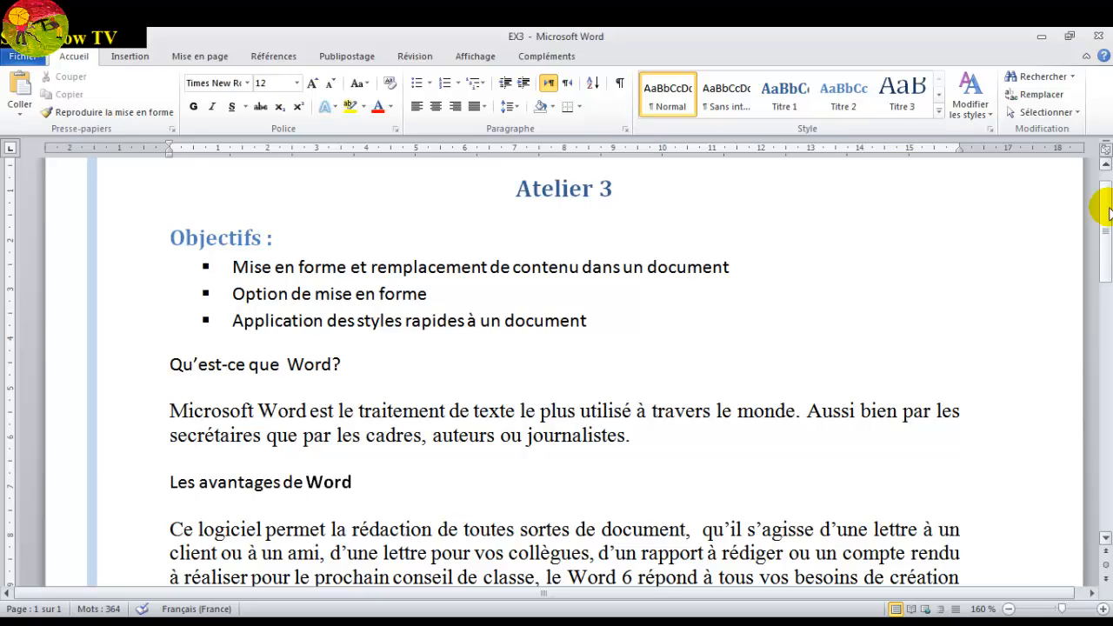
drag(1110, 212, 1104, 326)
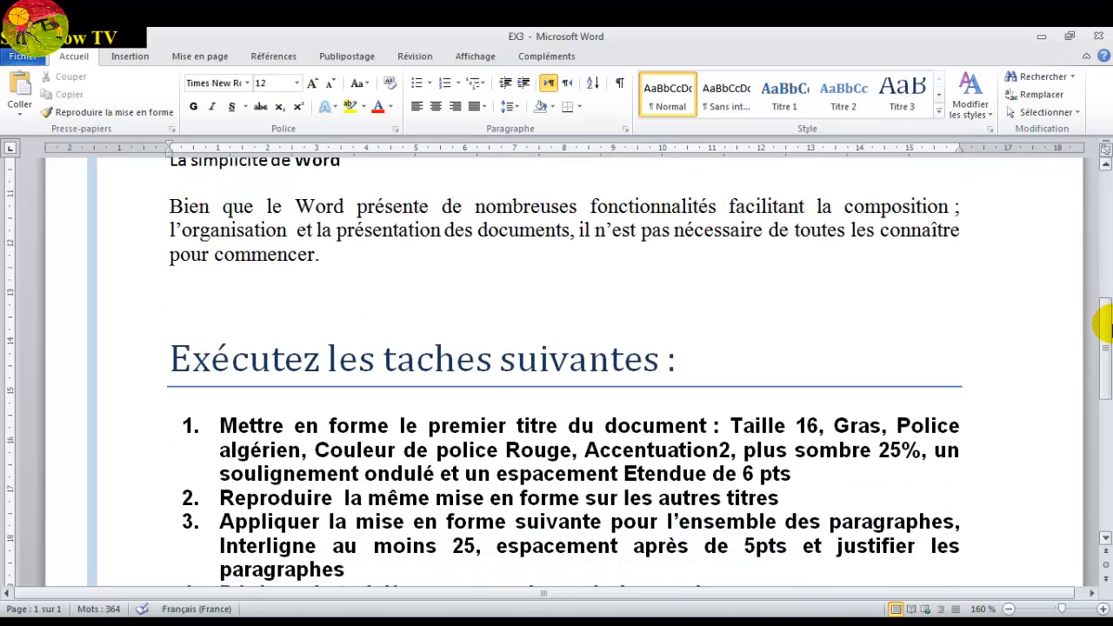
drag(1104, 326, 1104, 334)
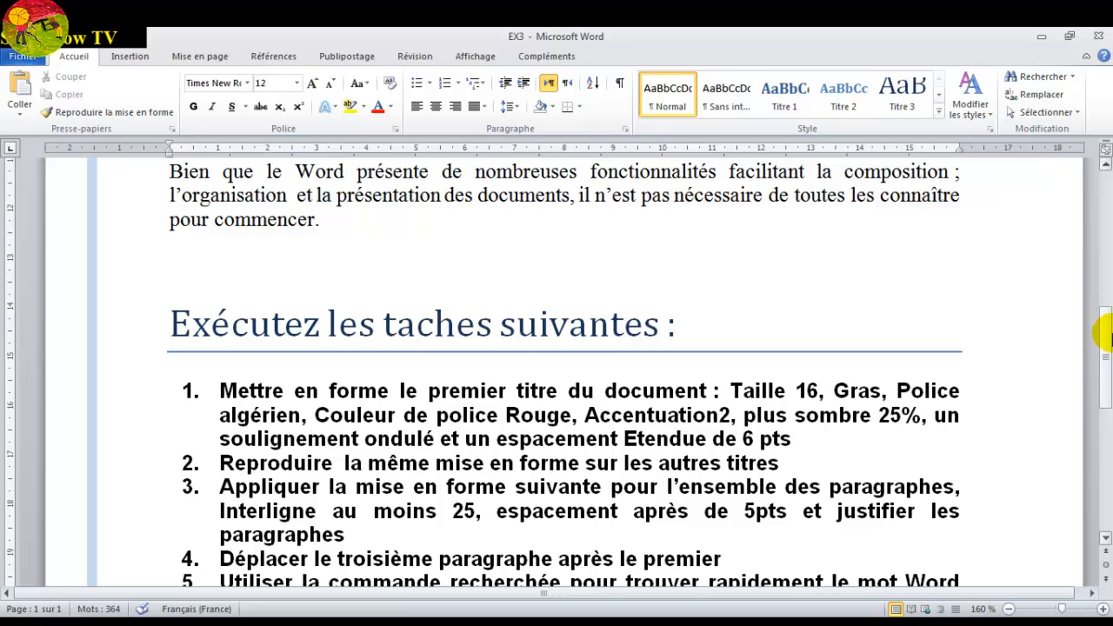
drag(1103, 329, 1085, 346)
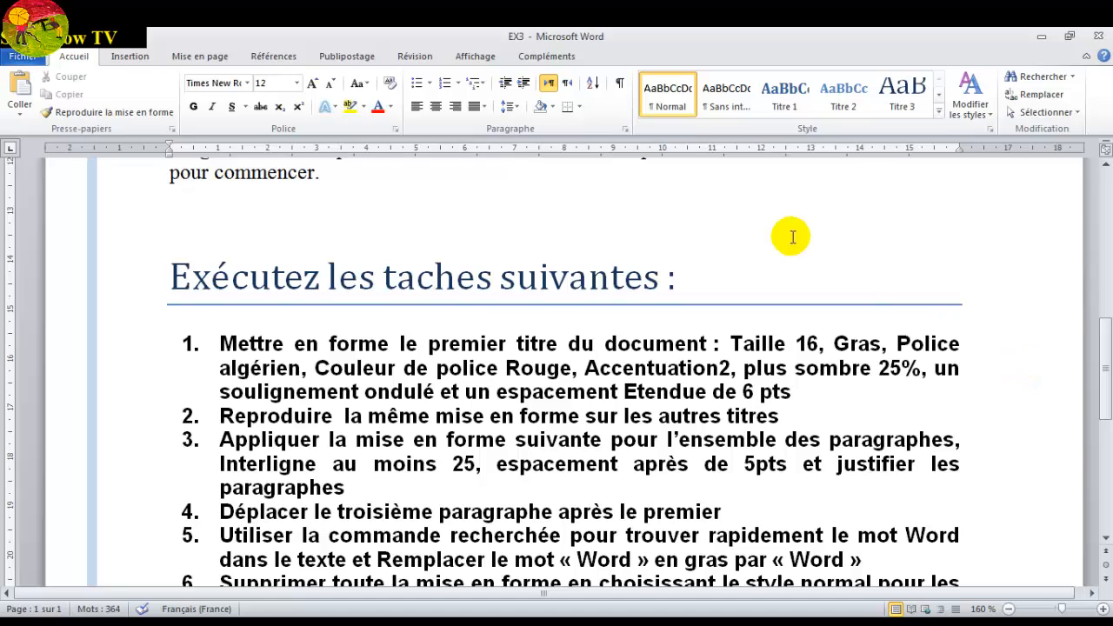
click(477, 58)
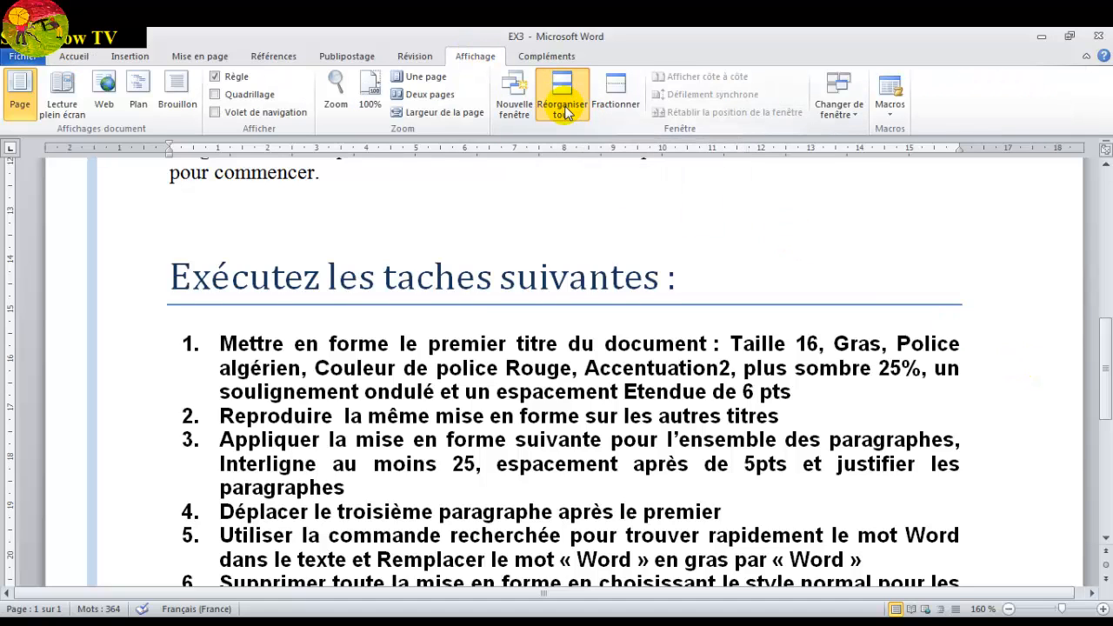
click(614, 98)
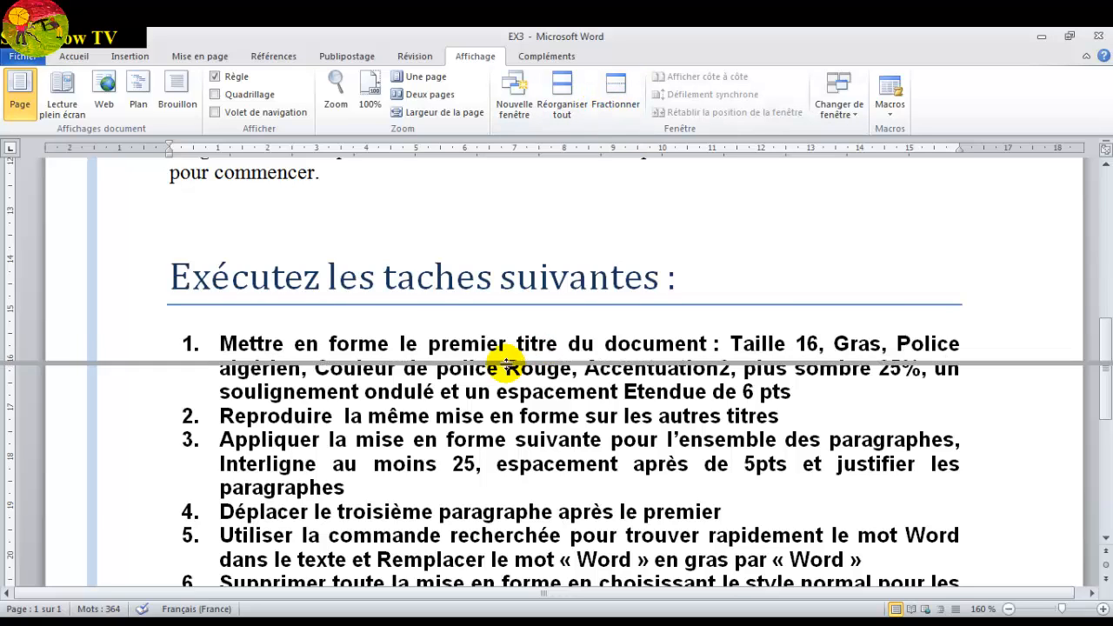
drag(470, 287, 463, 255)
click(463, 257)
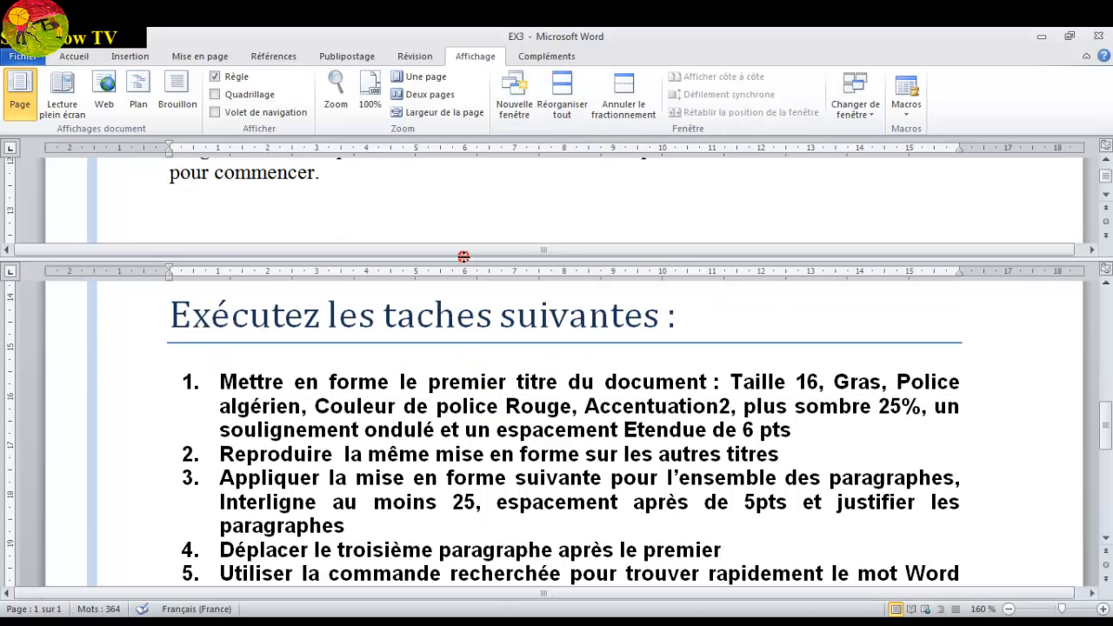
Enlarge the upper pane to show the start of the document, and bring task 1 into view in the lower pane.
drag(1073, 257, 1078, 357)
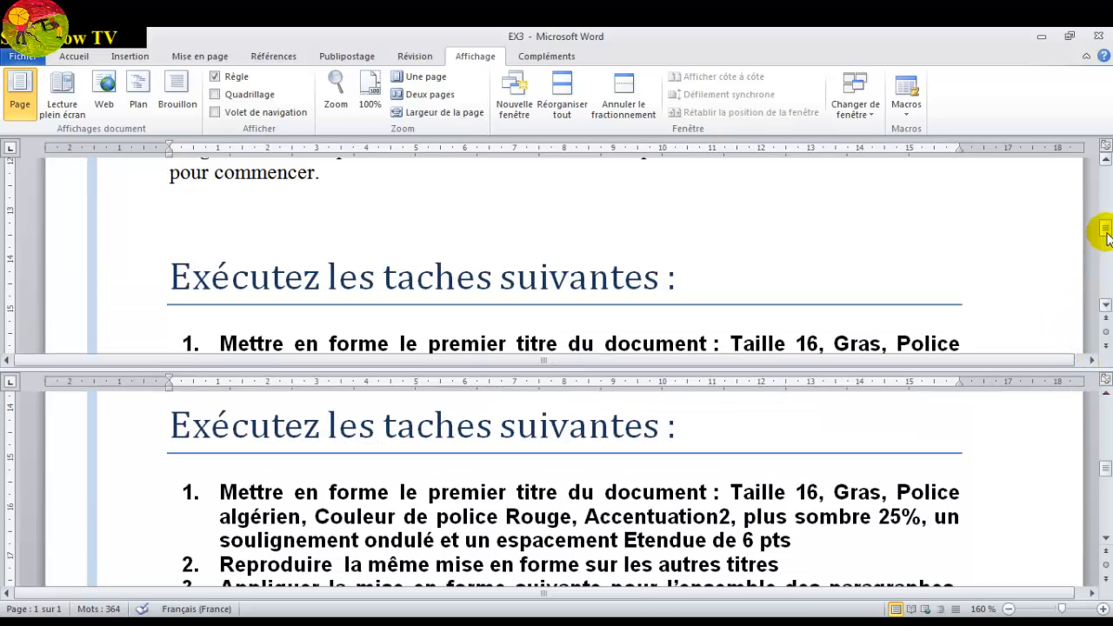
drag(1106, 230, 1106, 188)
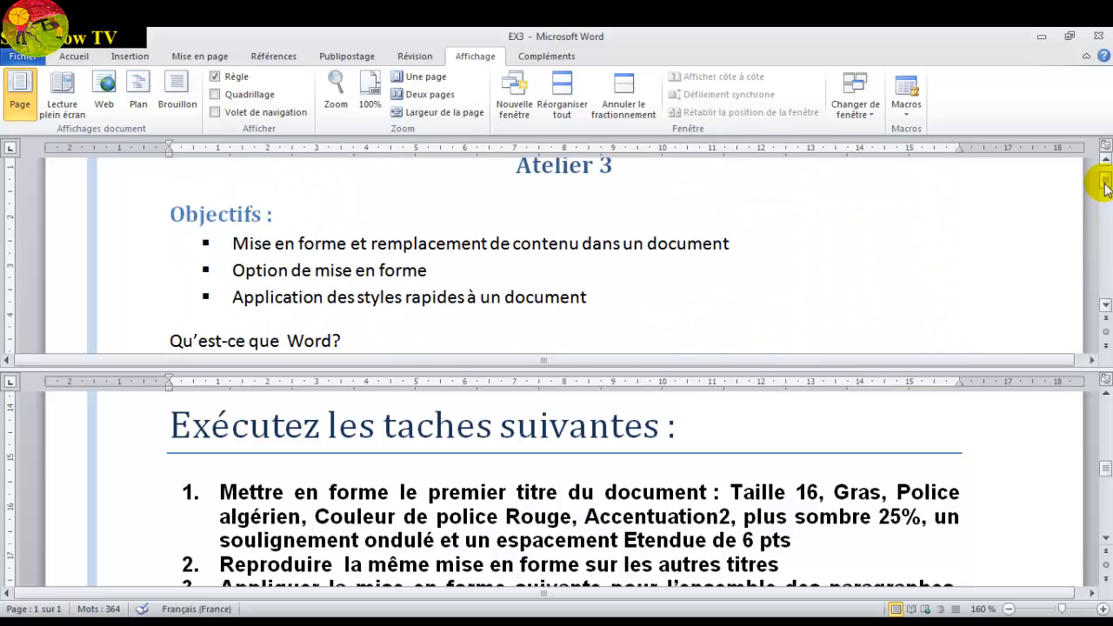
drag(989, 369, 995, 461)
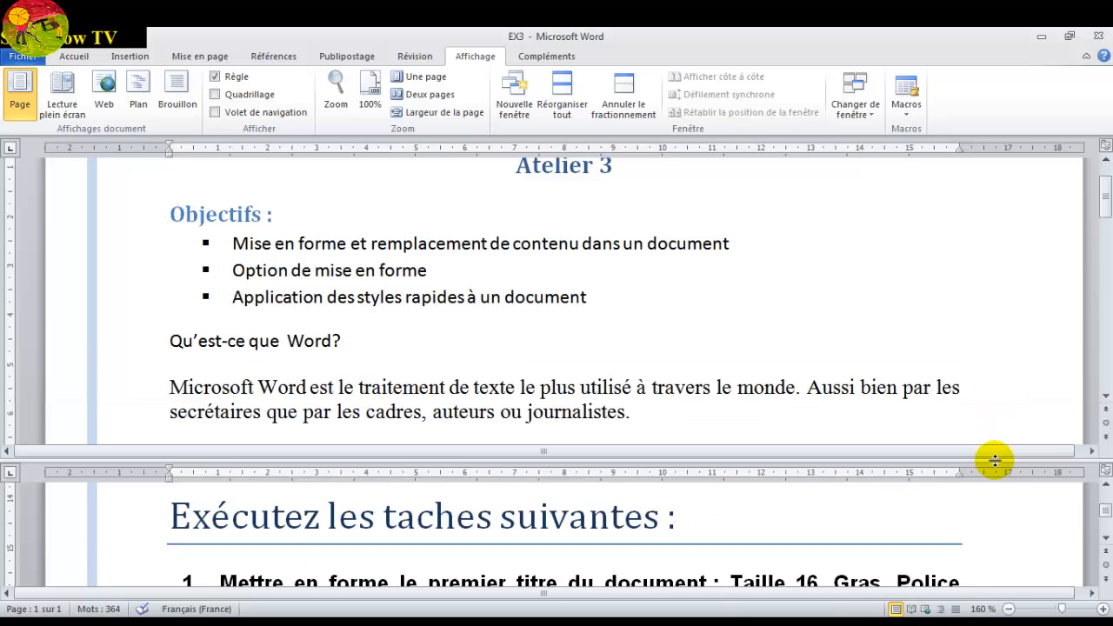
click(1106, 538)
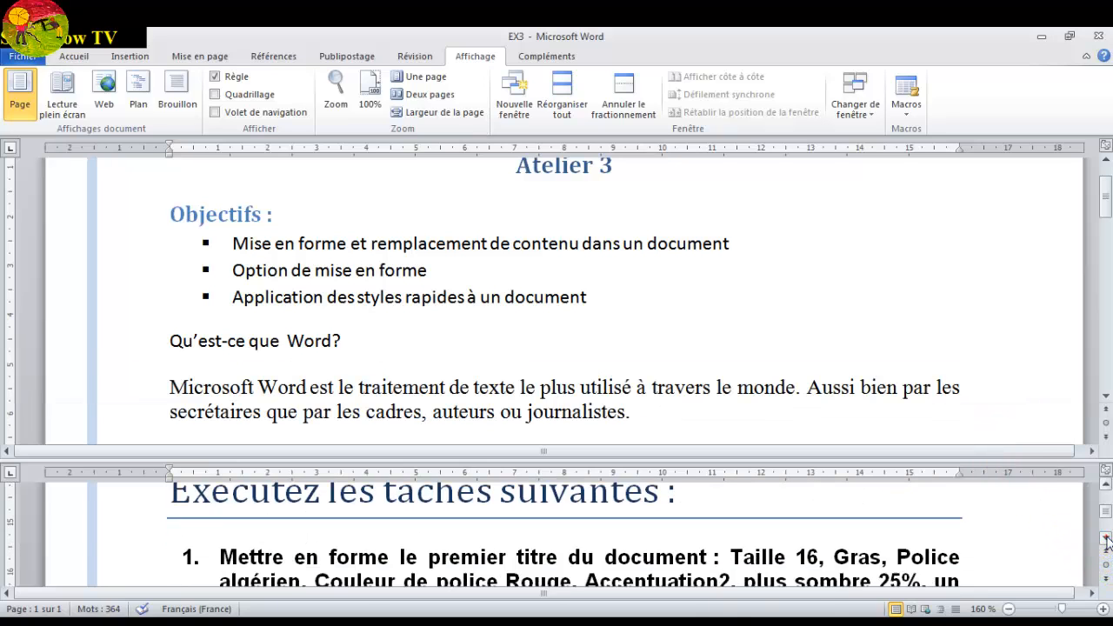
click(1107, 538)
click(1107, 538)
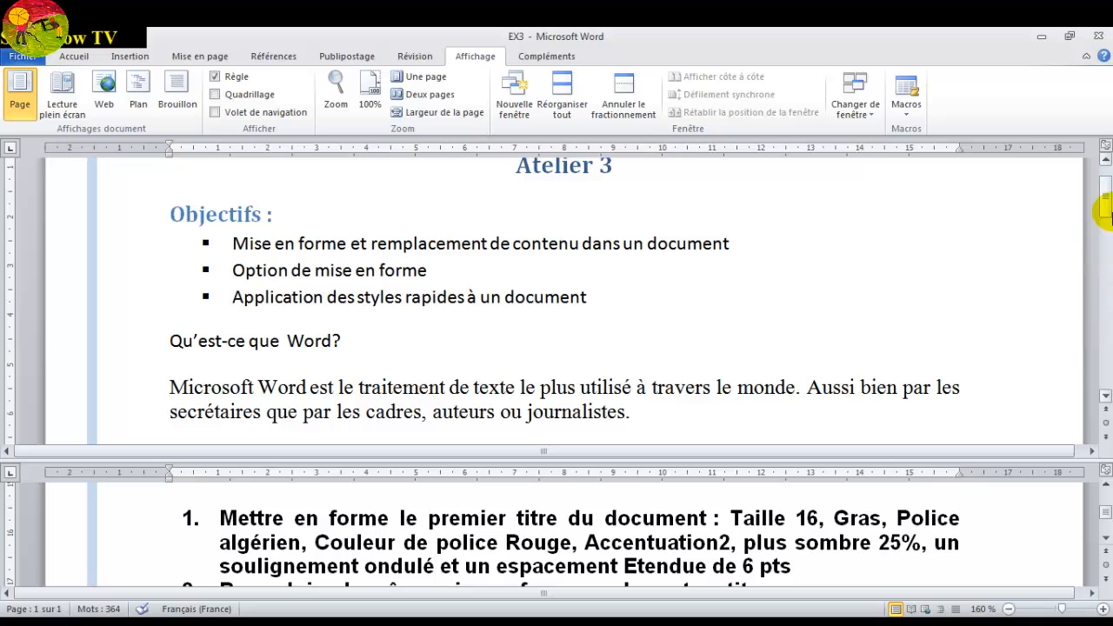
Select the "Qu'est-ce que Word?" heading and set its Latin font size to 16 and its style to Gras in the Police dialog.
drag(1107, 201, 1106, 197)
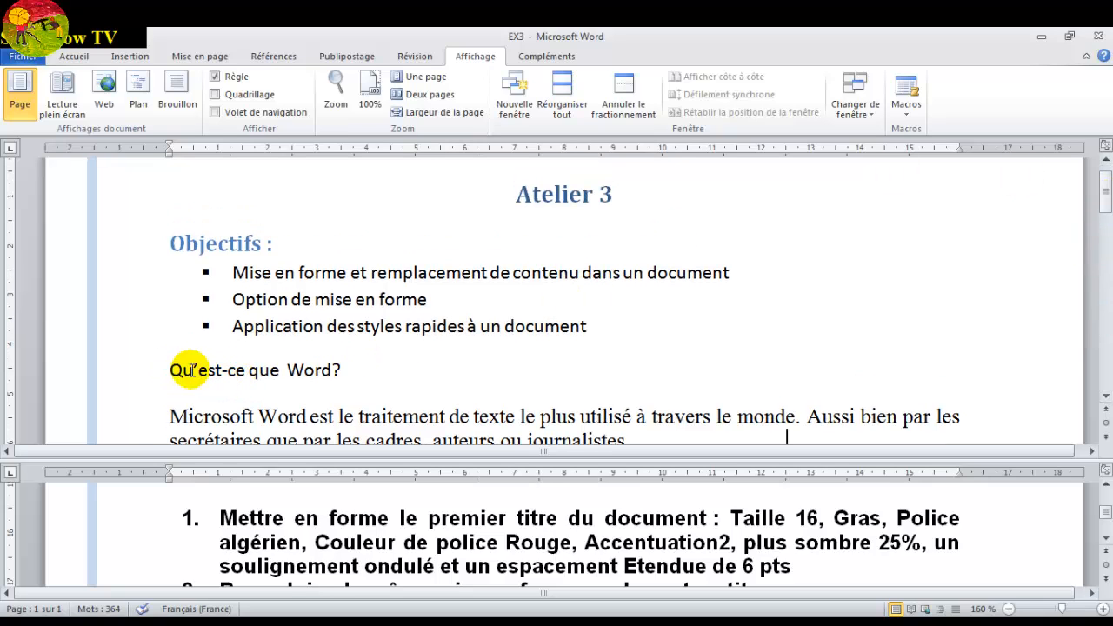
drag(170, 370, 340, 373)
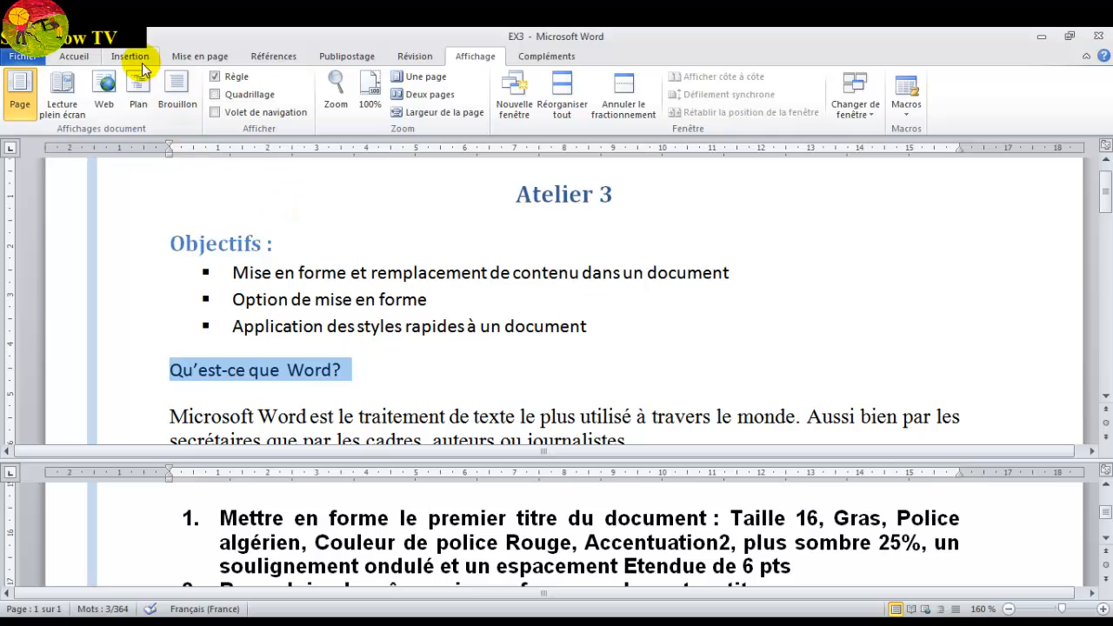
click(78, 55)
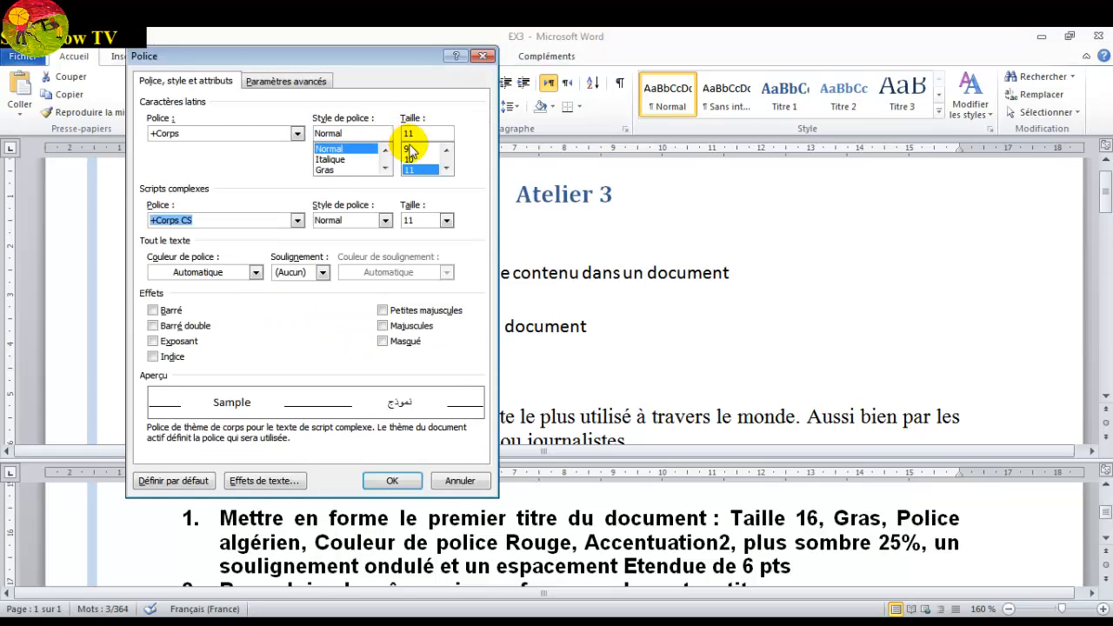
click(447, 168)
click(447, 168)
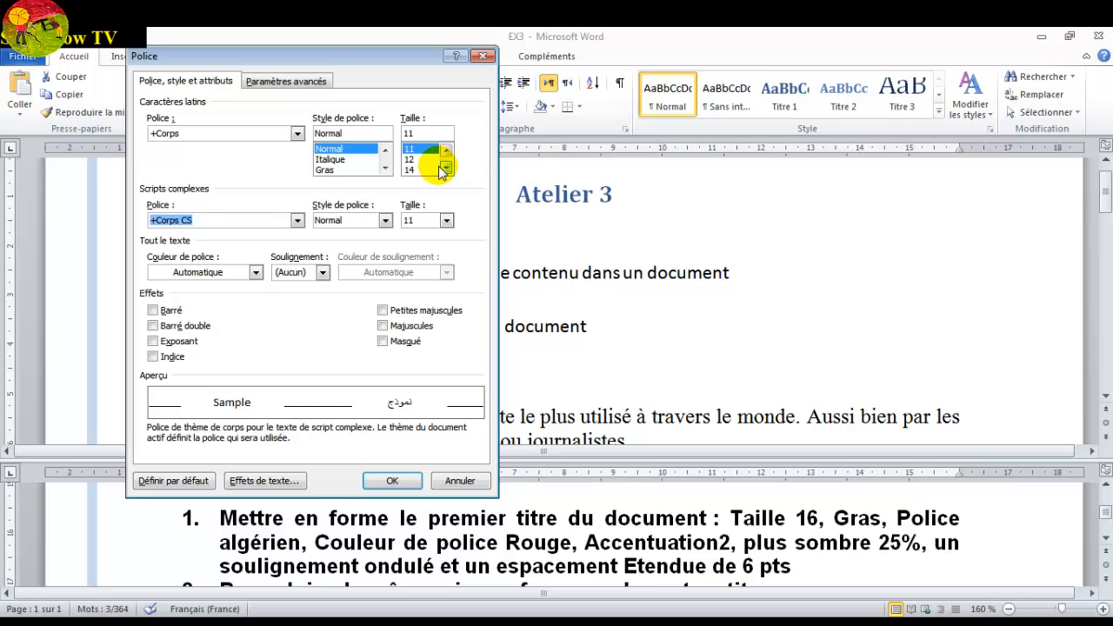
click(447, 168)
click(419, 169)
click(419, 171)
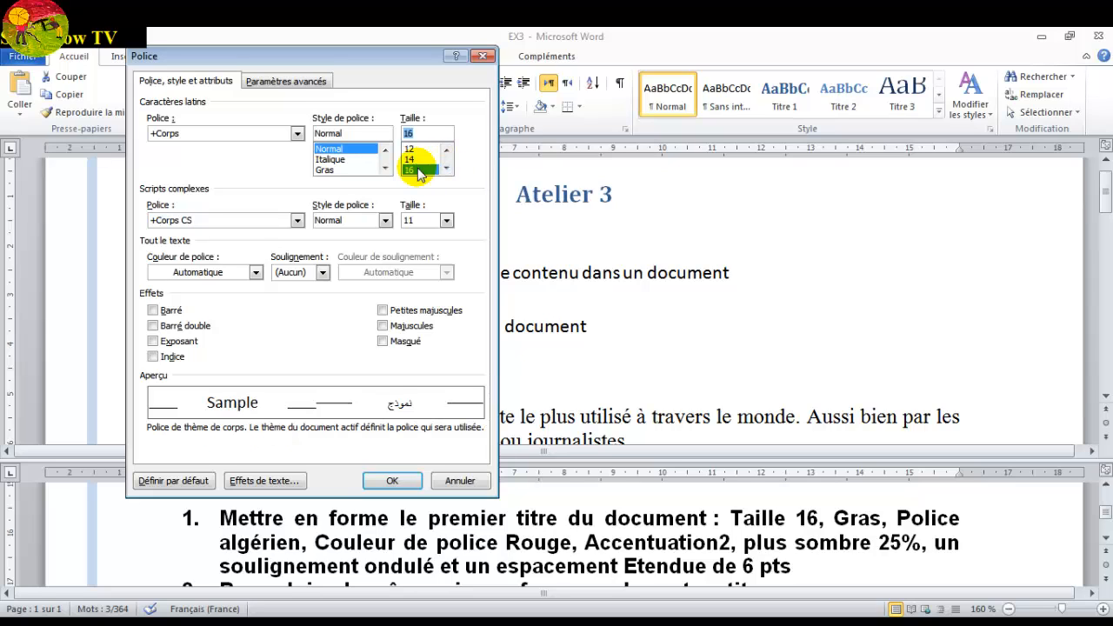
click(328, 170)
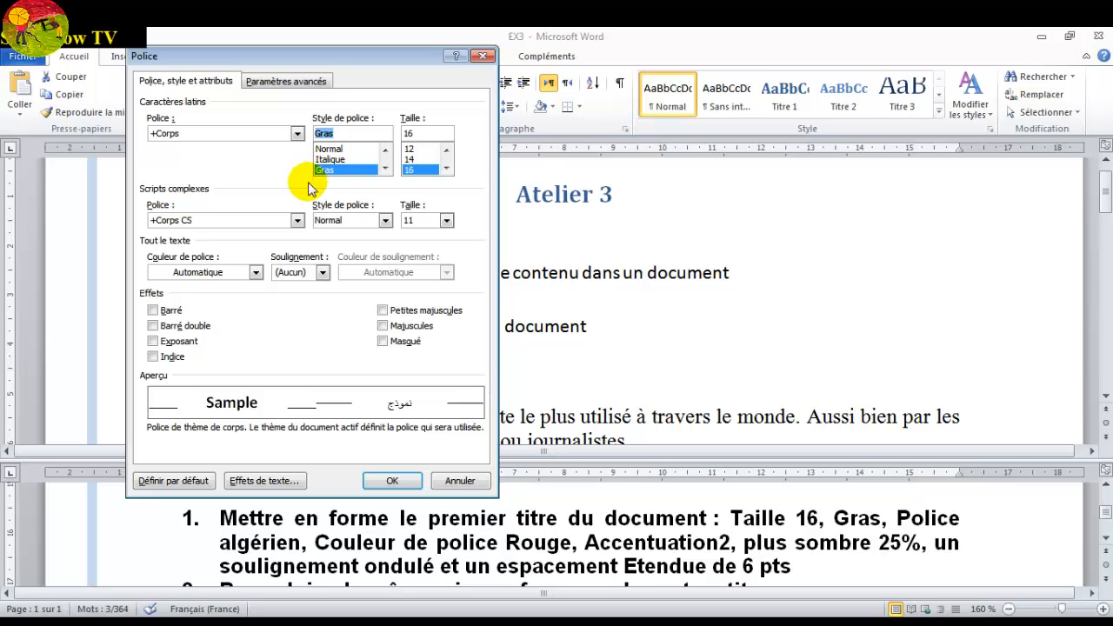
Choose Algerian as the Latin font for the selected heading.
click(298, 136)
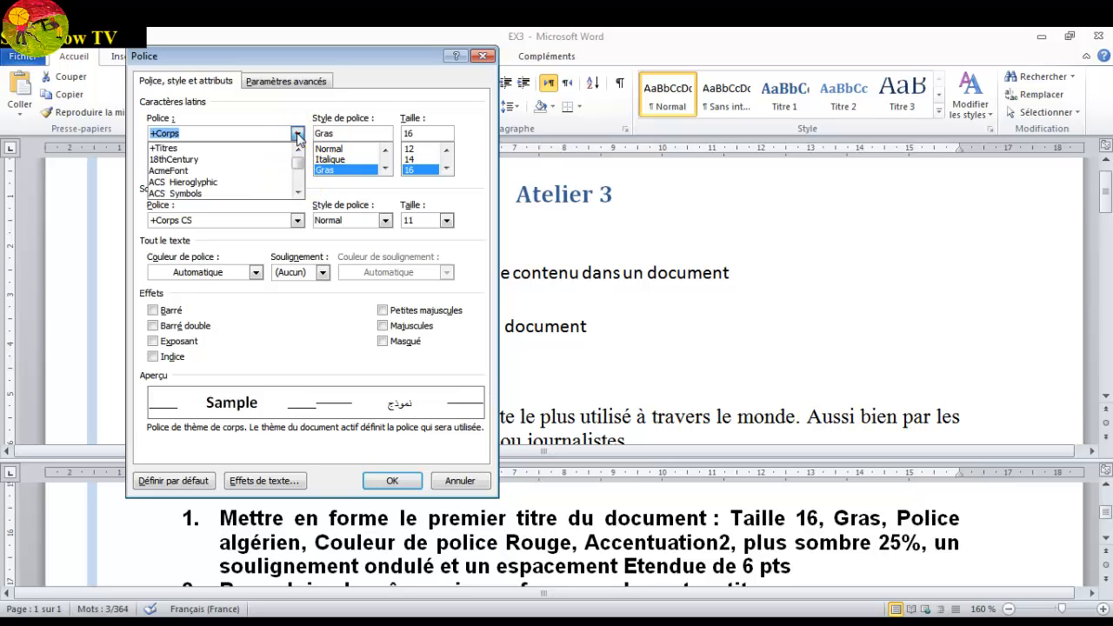
text(a)
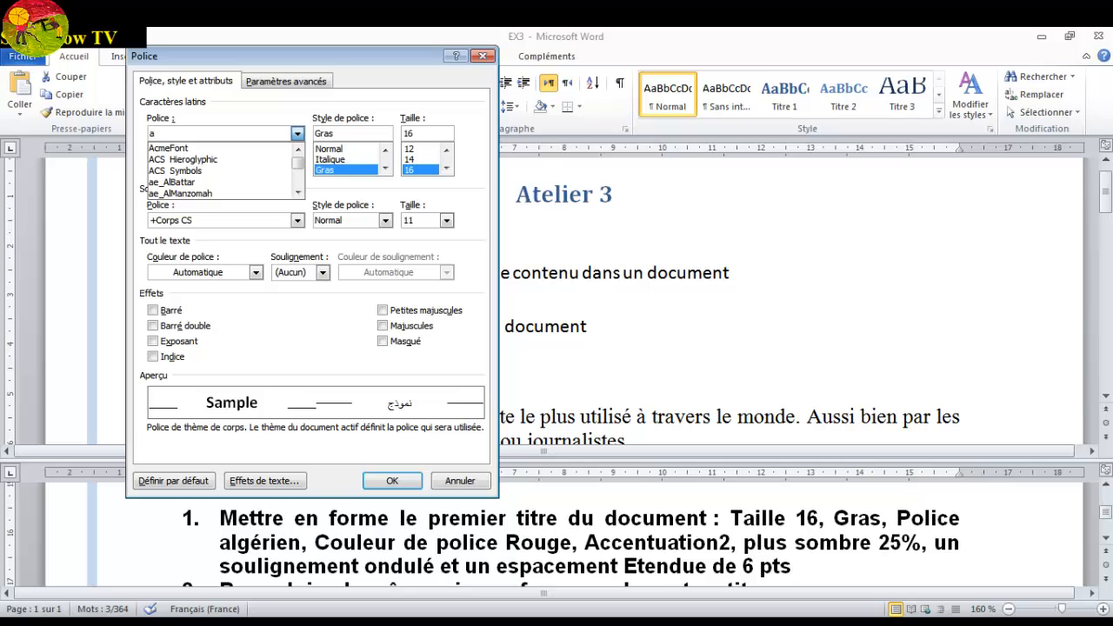
text(l)
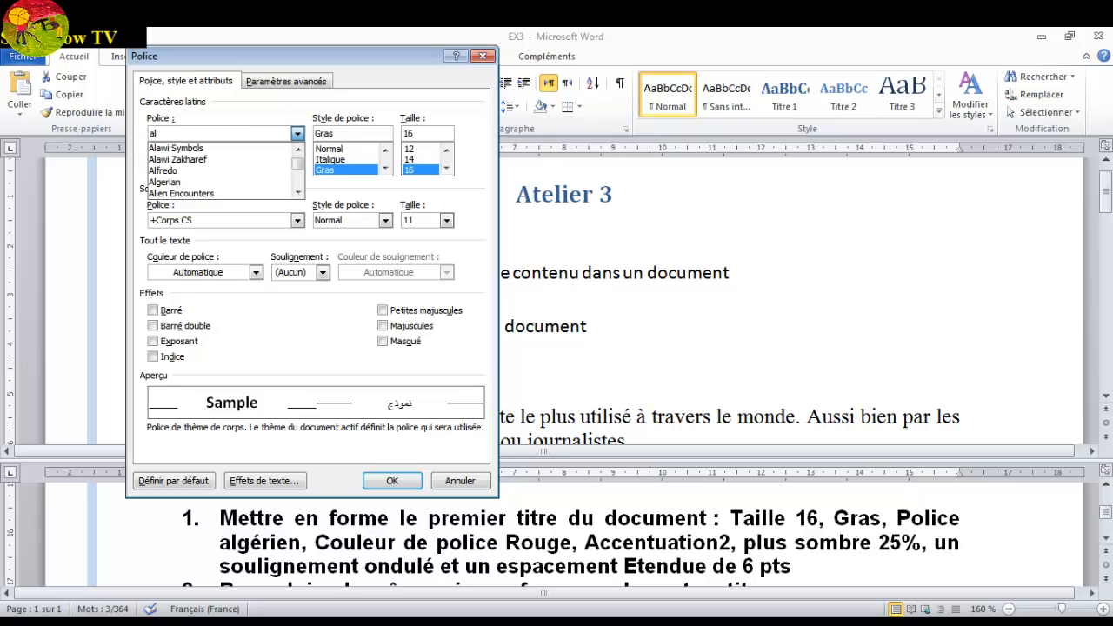
click(234, 182)
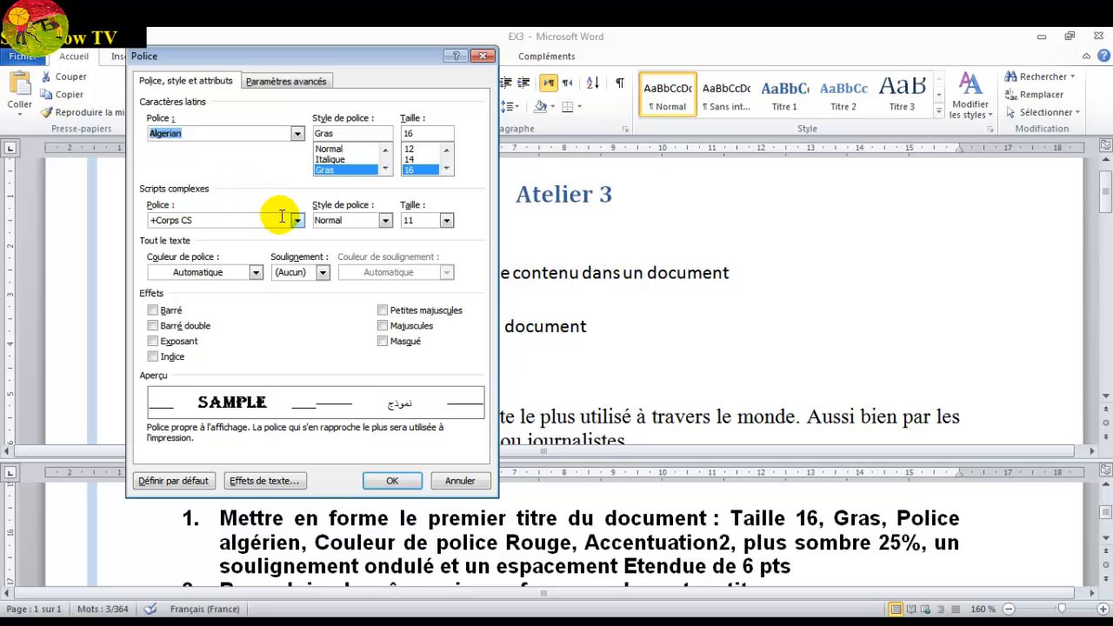
Set the heading's font colour to Rouge, Accentuation2, plus sombre 25%, and choose the single wavy underline.
click(254, 274)
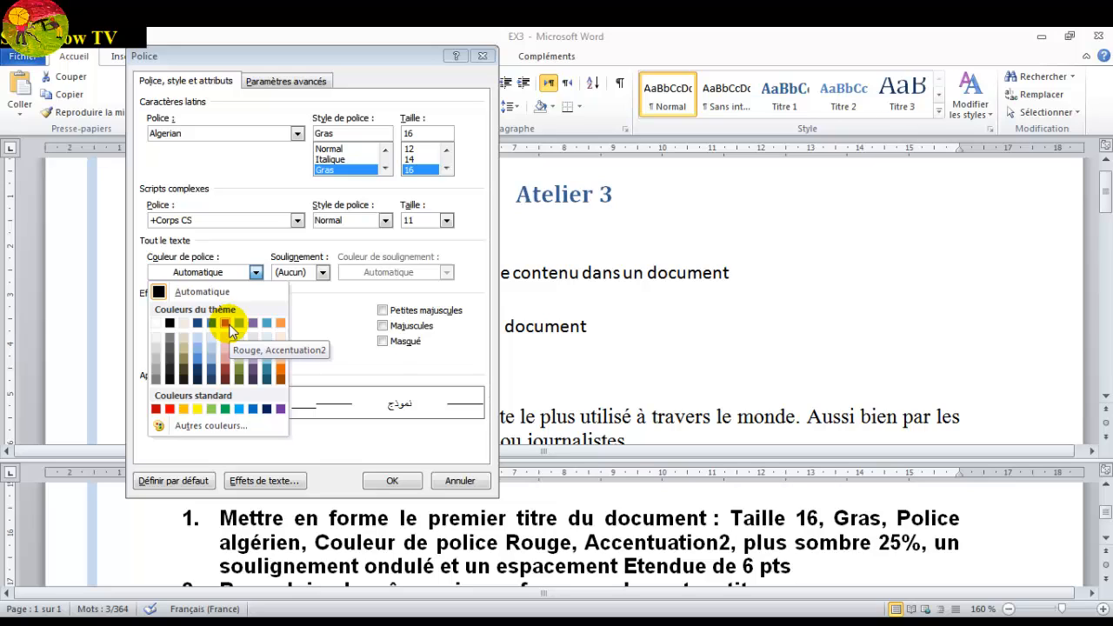
click(227, 372)
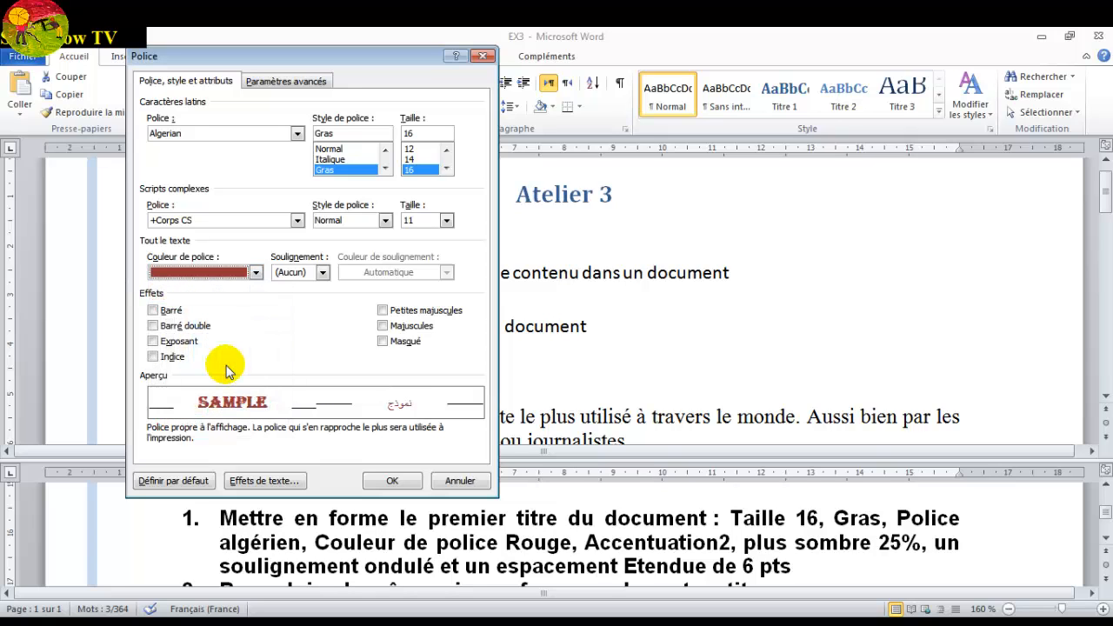
click(323, 272)
scroll(318, 313, down, 3)
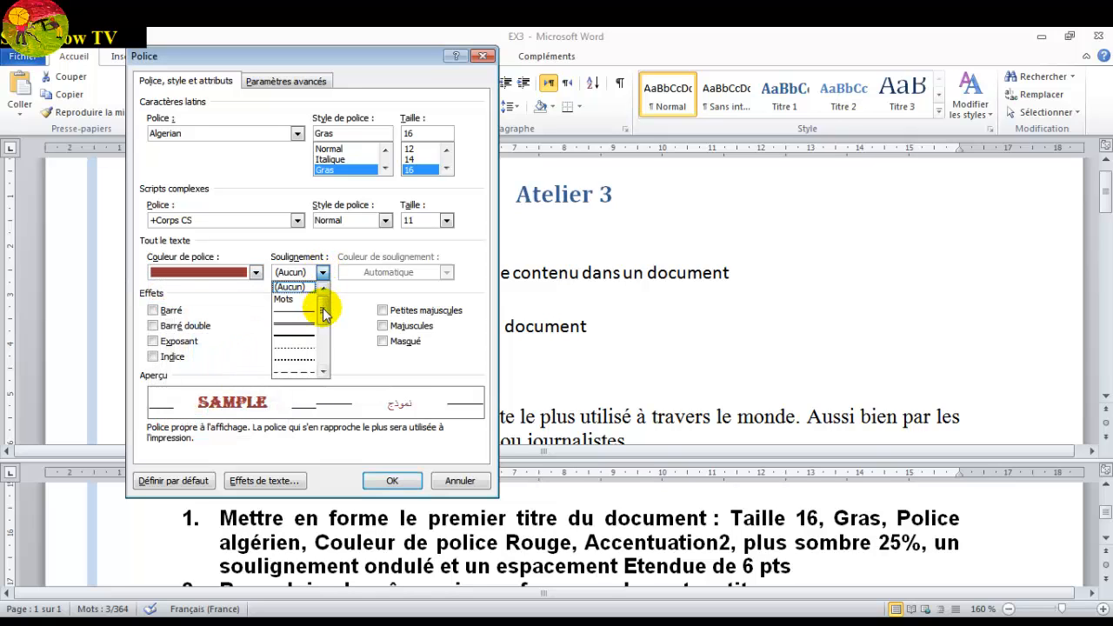
click(302, 350)
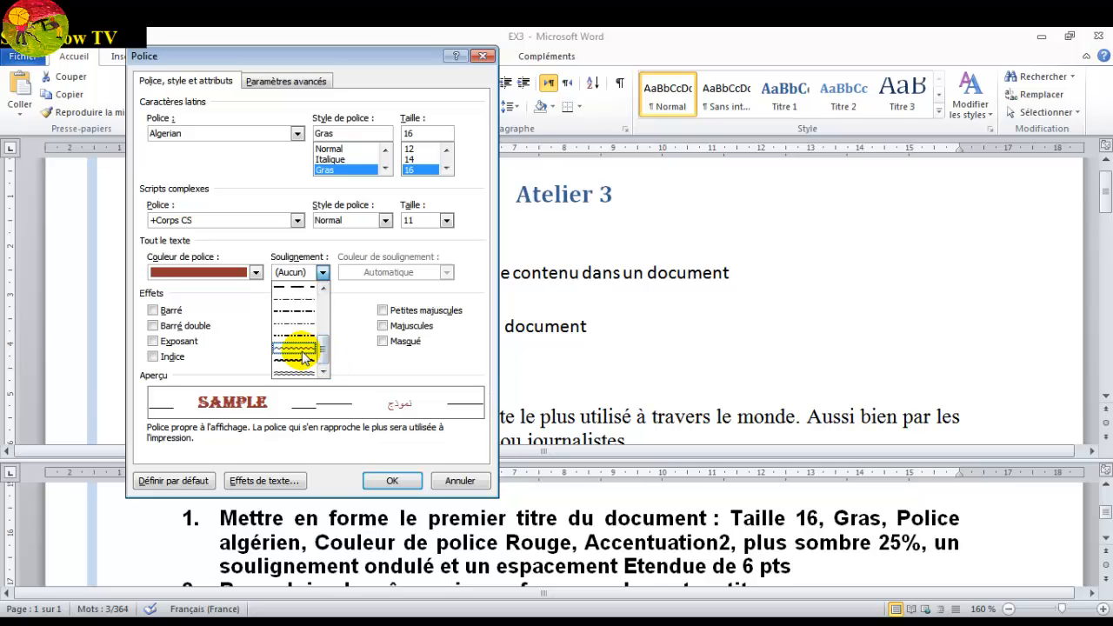
click(302, 351)
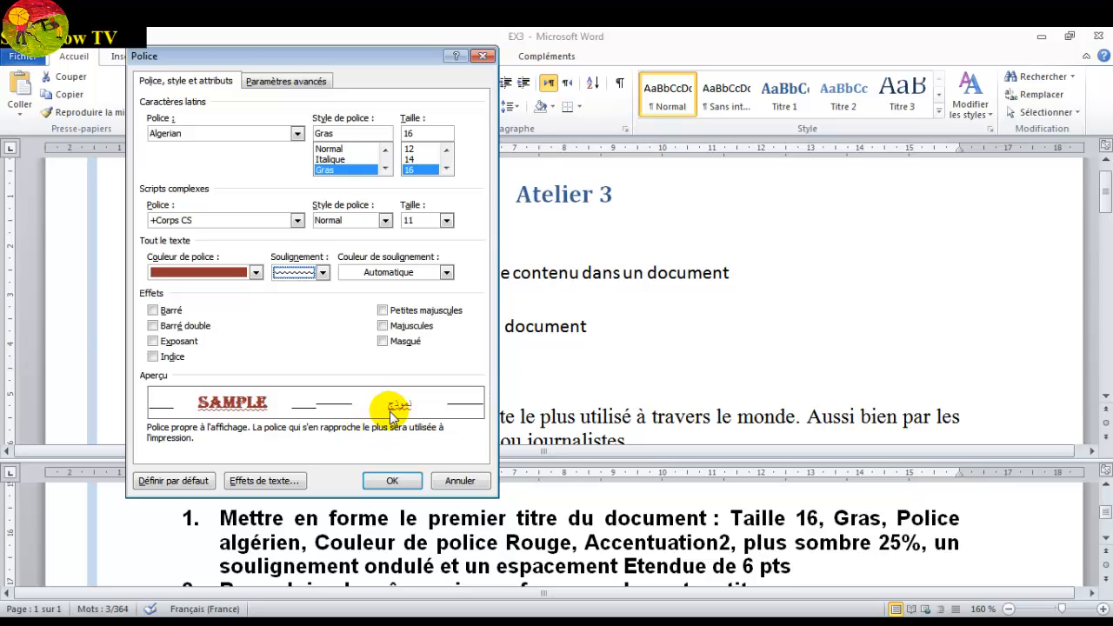
Set the heading's character spacing to Étendu by 6 pt and apply the font settings.
click(286, 84)
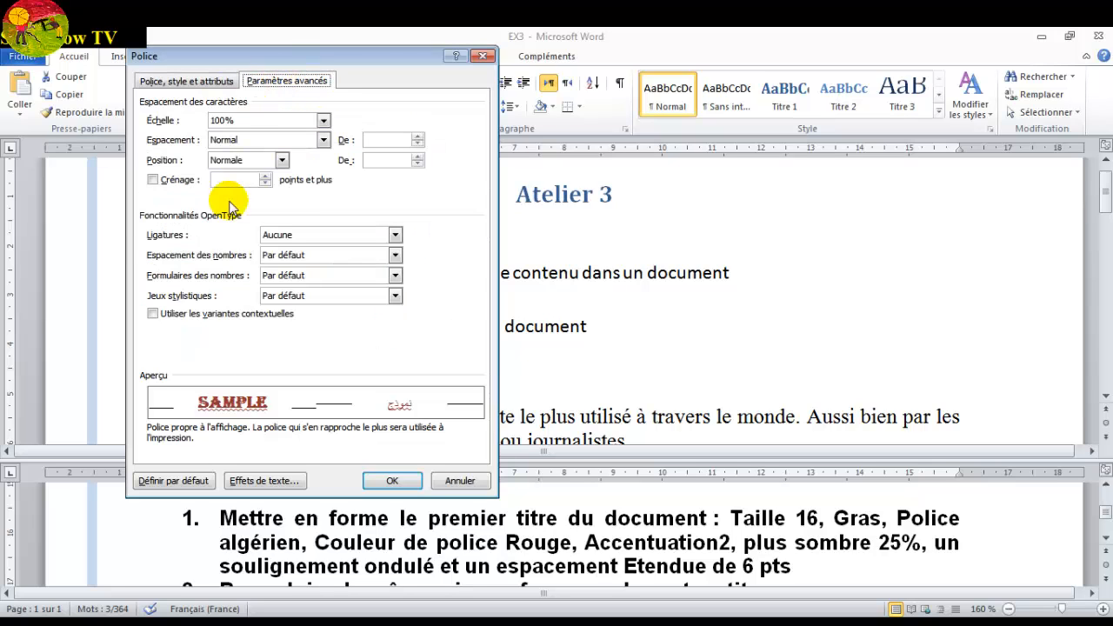
click(323, 140)
click(324, 140)
click(323, 141)
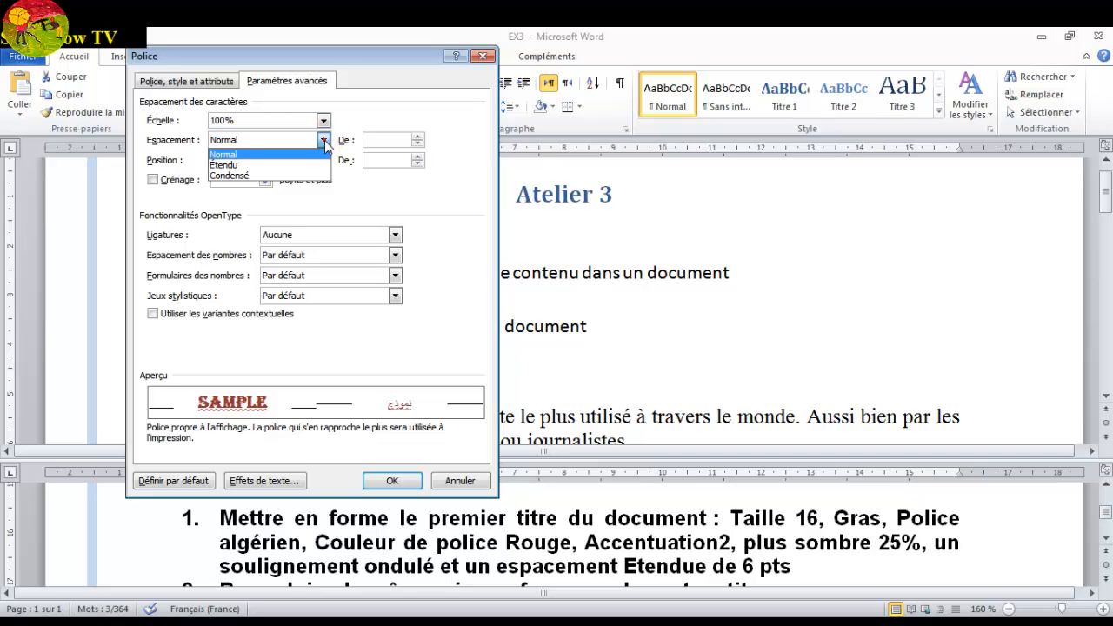
click(284, 165)
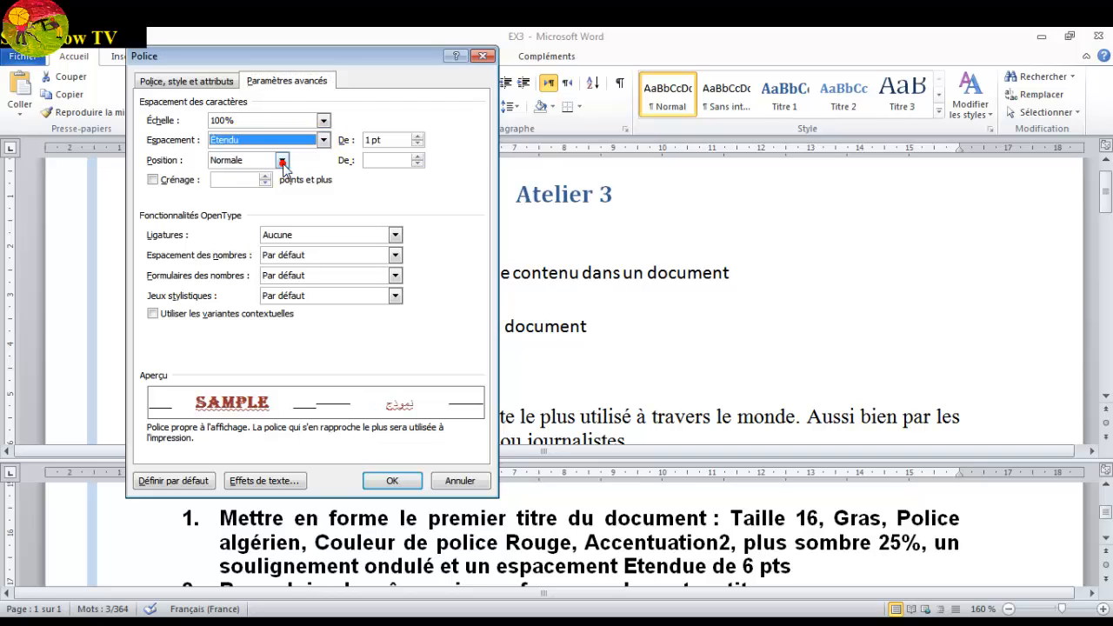
click(367, 141)
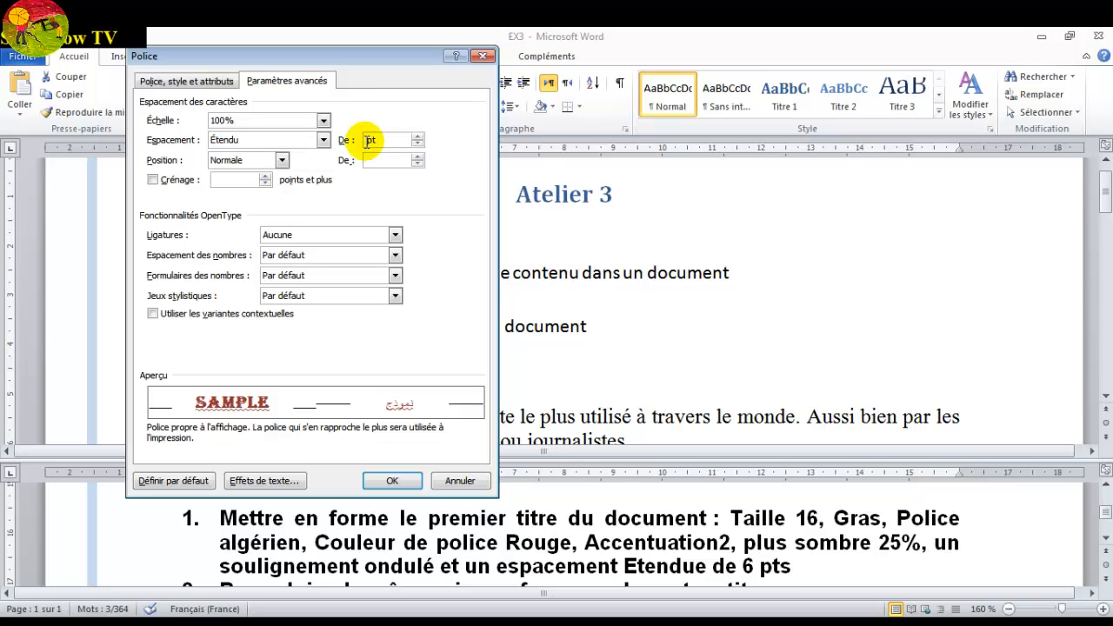
text(6)
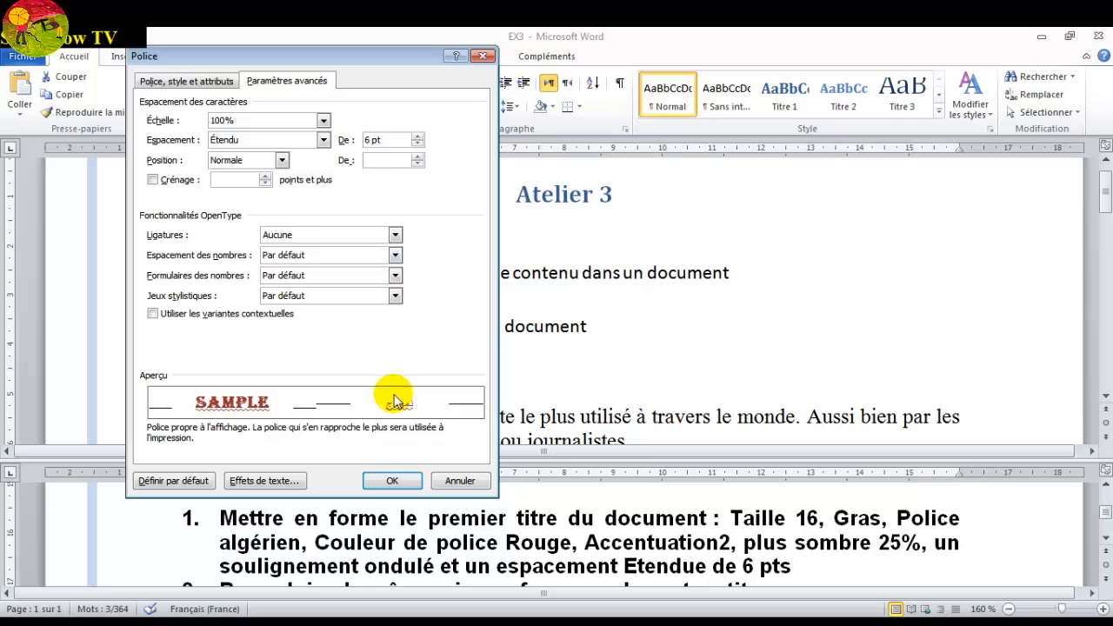
click(393, 481)
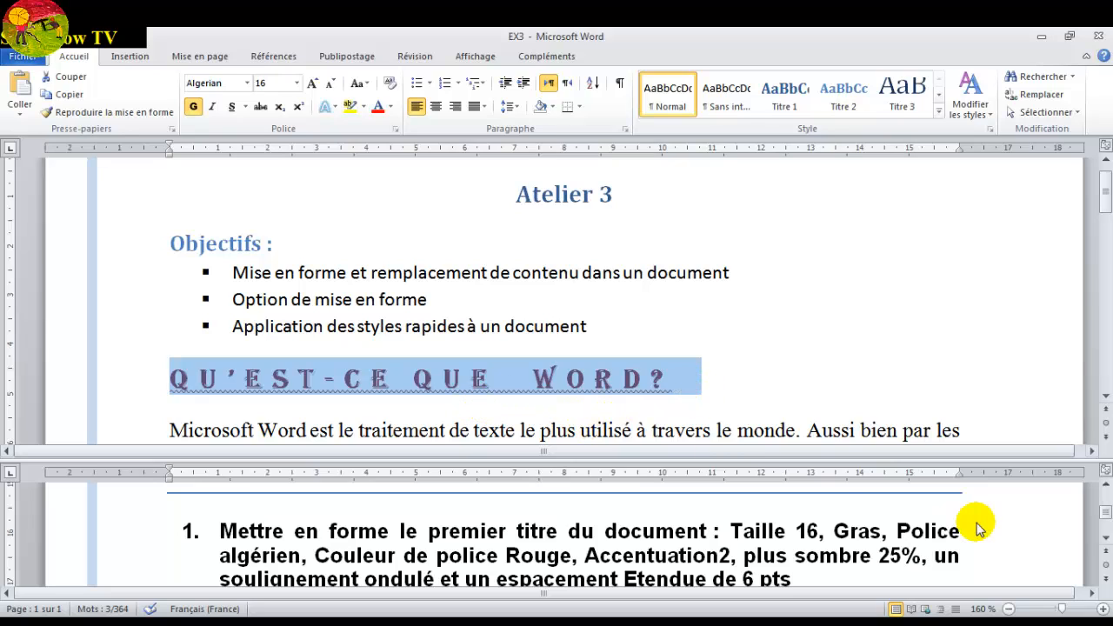
Copy the formatting of the "Qu'est-ce que Word?" heading onto the "Les avantages de Word" heading, keeping the format painter active.
click(1106, 540)
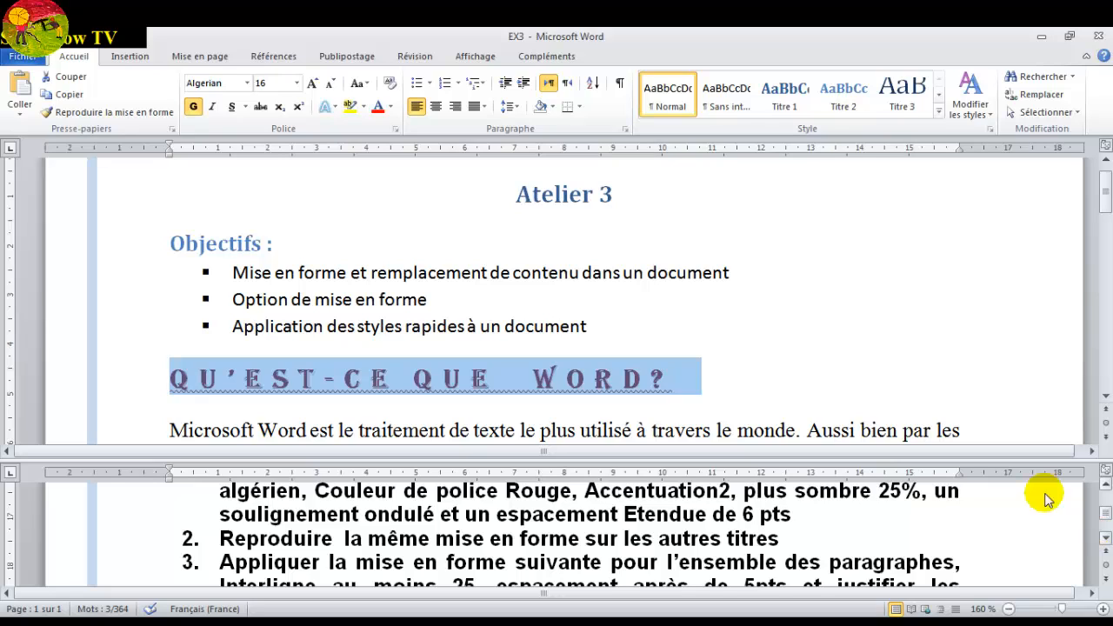
click(79, 116)
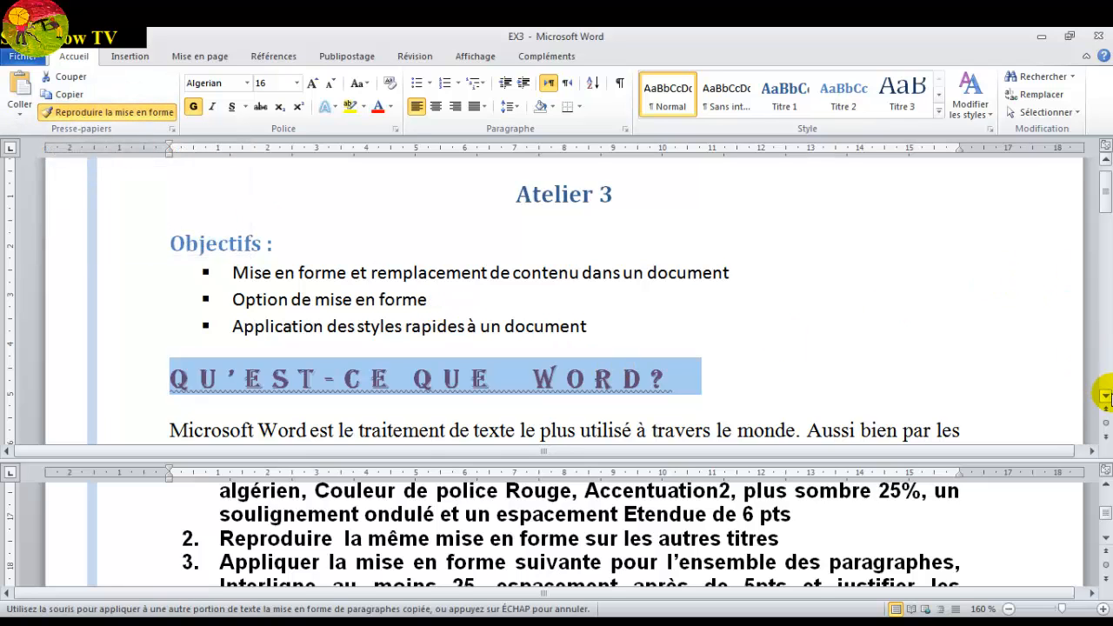
click(1105, 398)
click(1106, 398)
click(1106, 398)
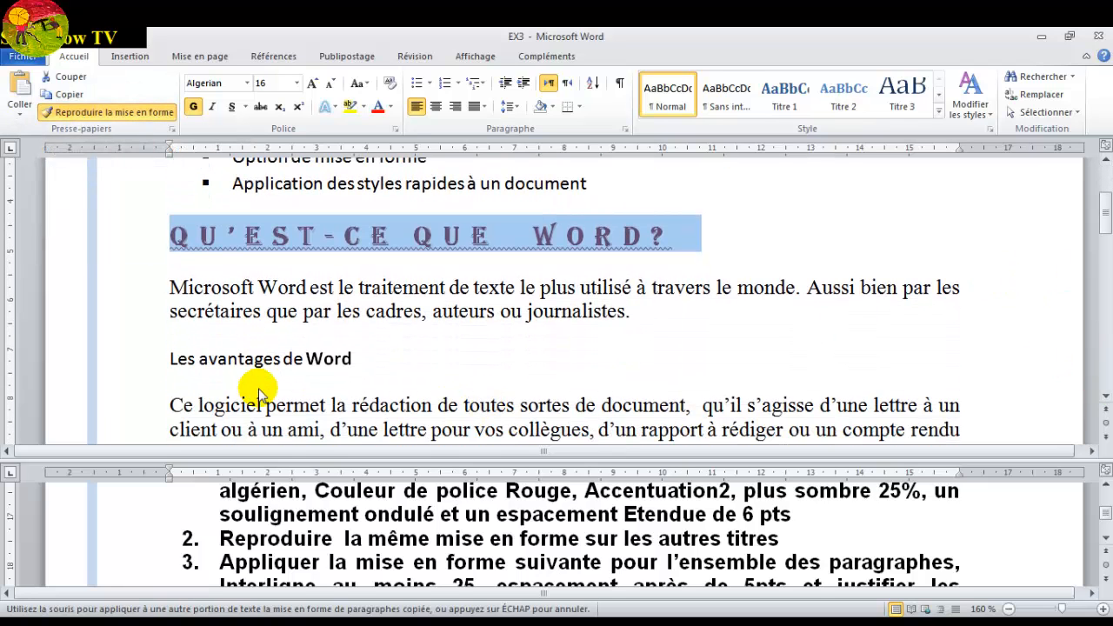
drag(165, 356, 358, 359)
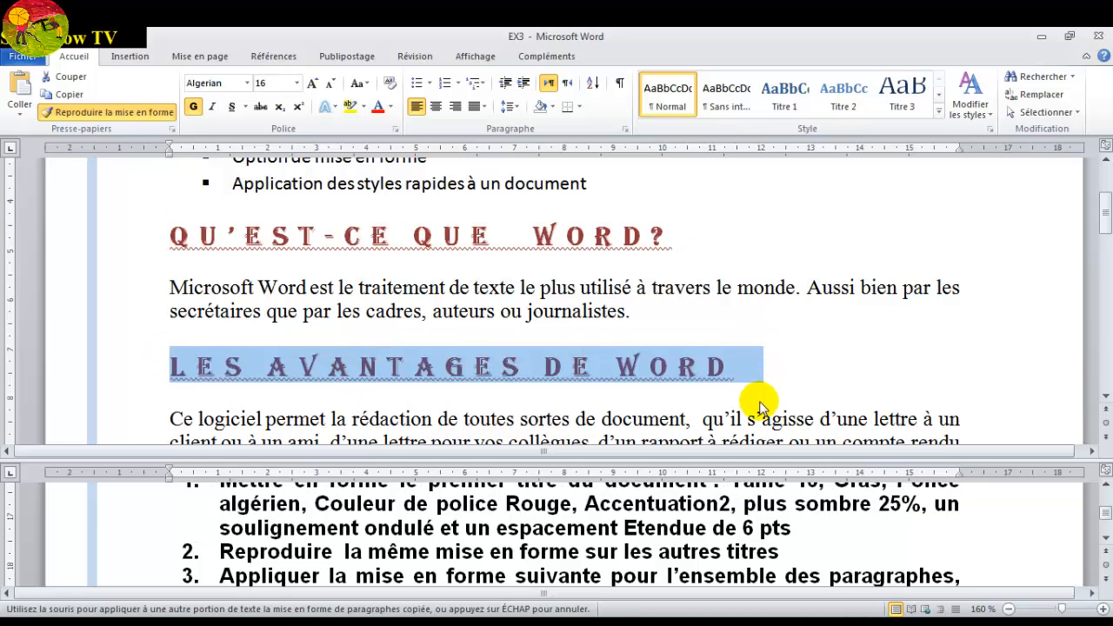
Apply the same copied formatting to the "La simplicité de Word" heading and turn off the format painter.
click(1105, 398)
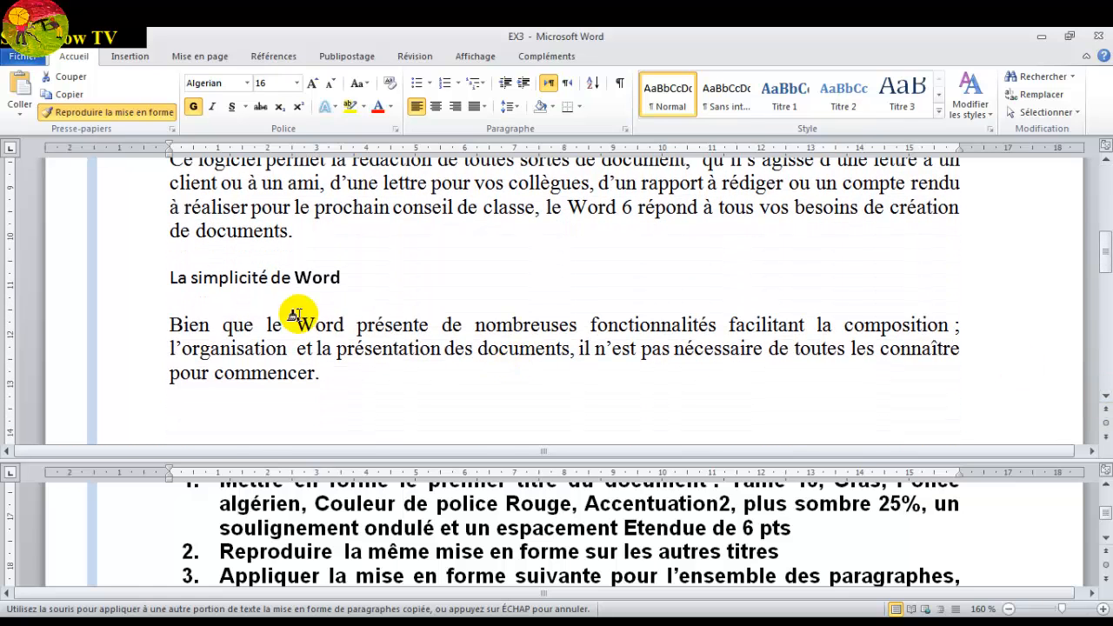
drag(152, 279, 171, 282)
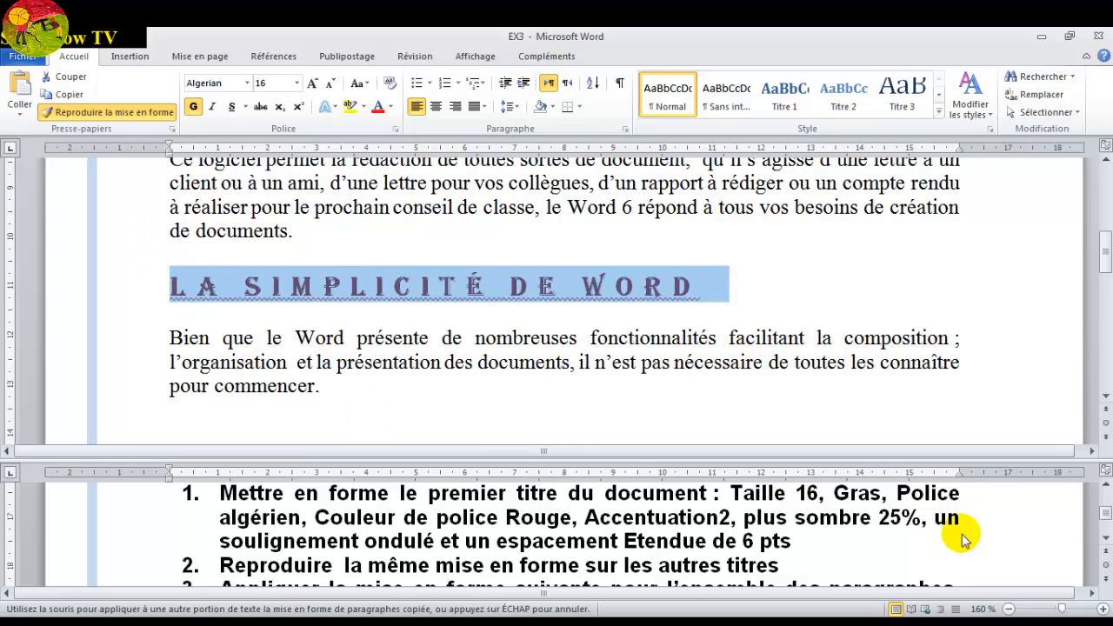
click(1106, 538)
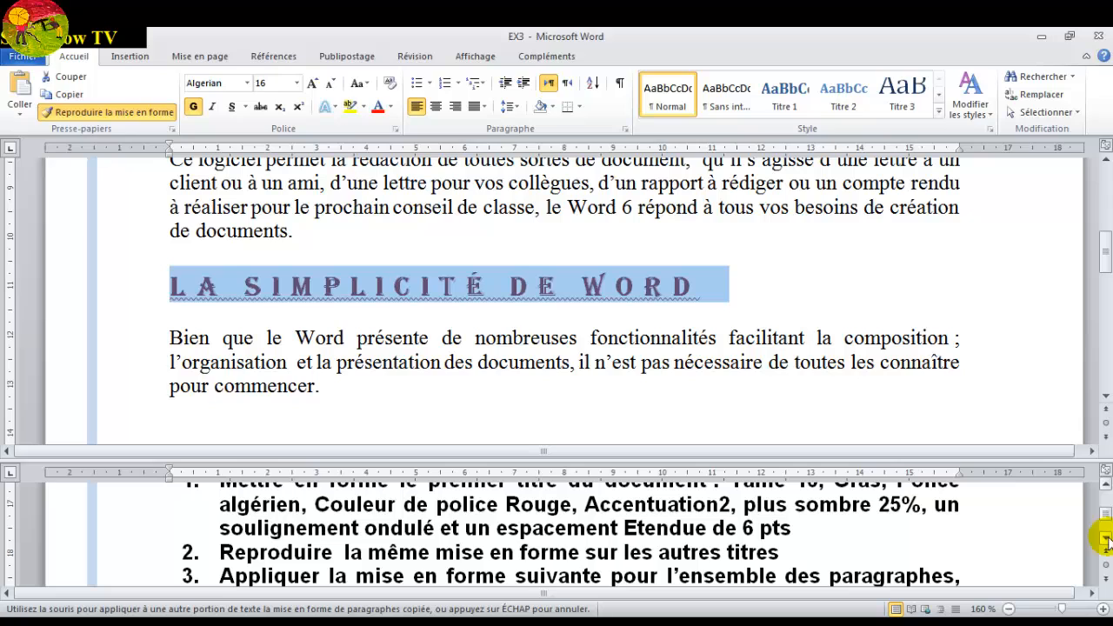
click(1105, 539)
click(1105, 538)
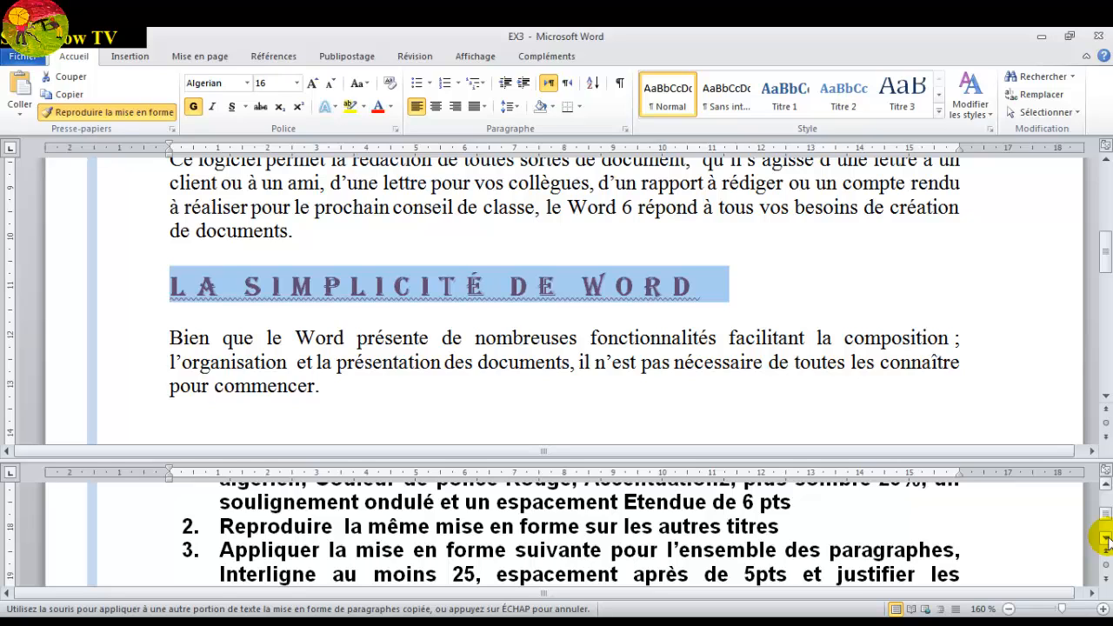
click(1105, 538)
click(1105, 538)
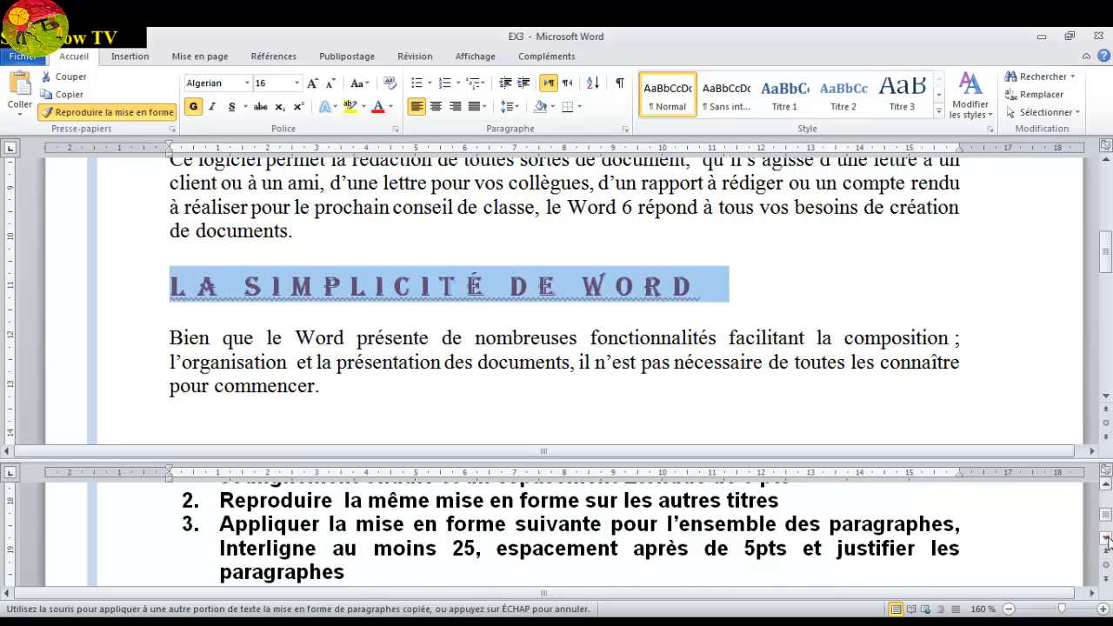
click(1105, 538)
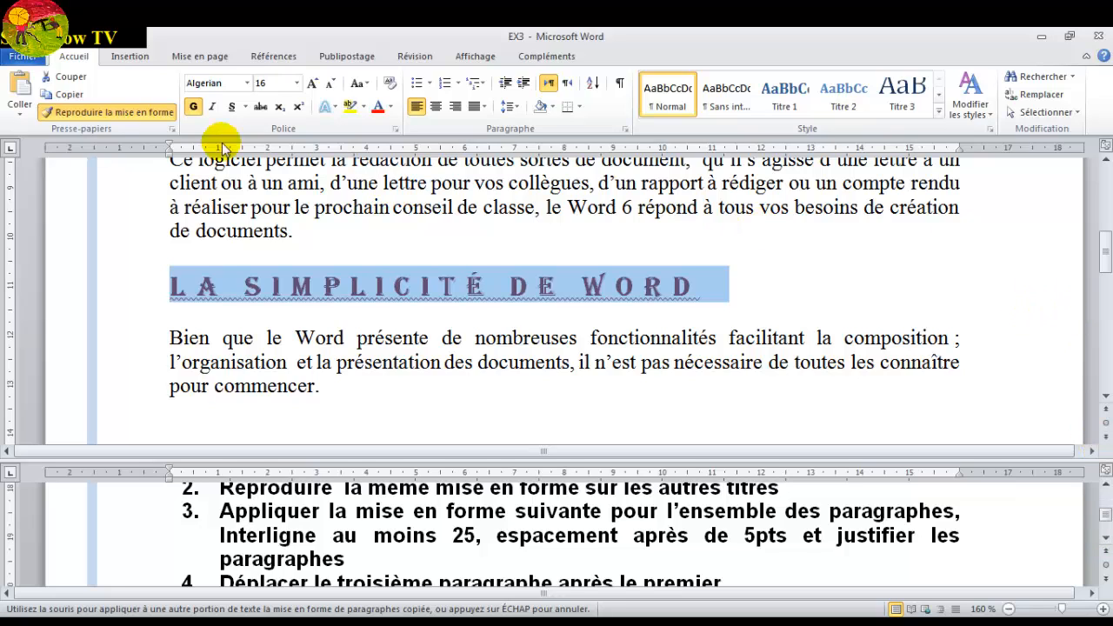
click(154, 110)
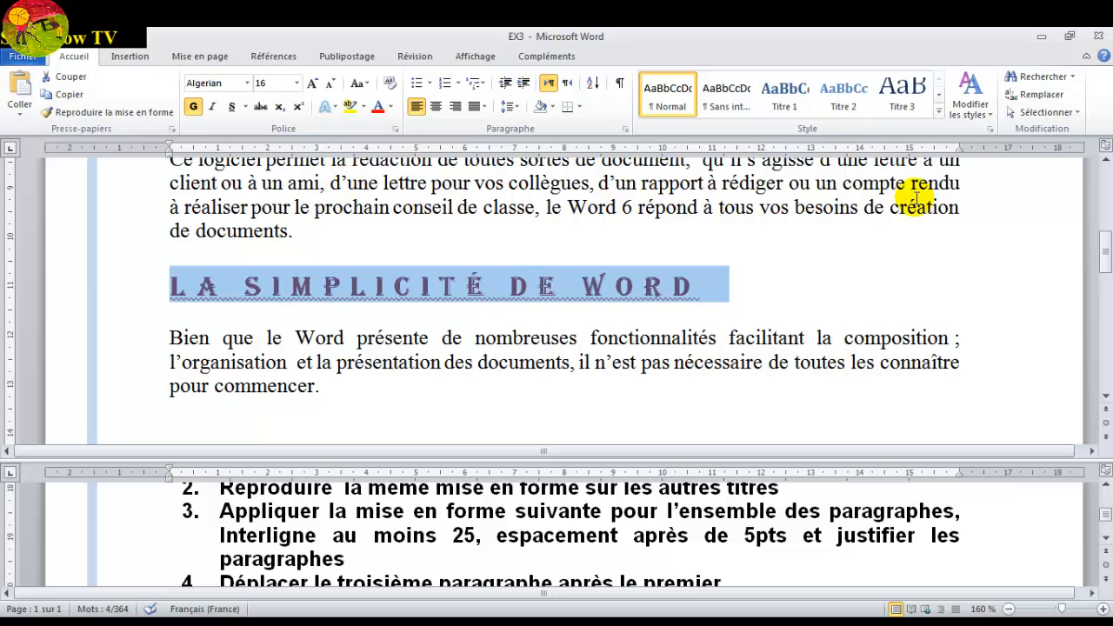
Select the three body paragraphs under the headings together and set their line spacing to Au moins 25 pt.
drag(1102, 242, 1098, 199)
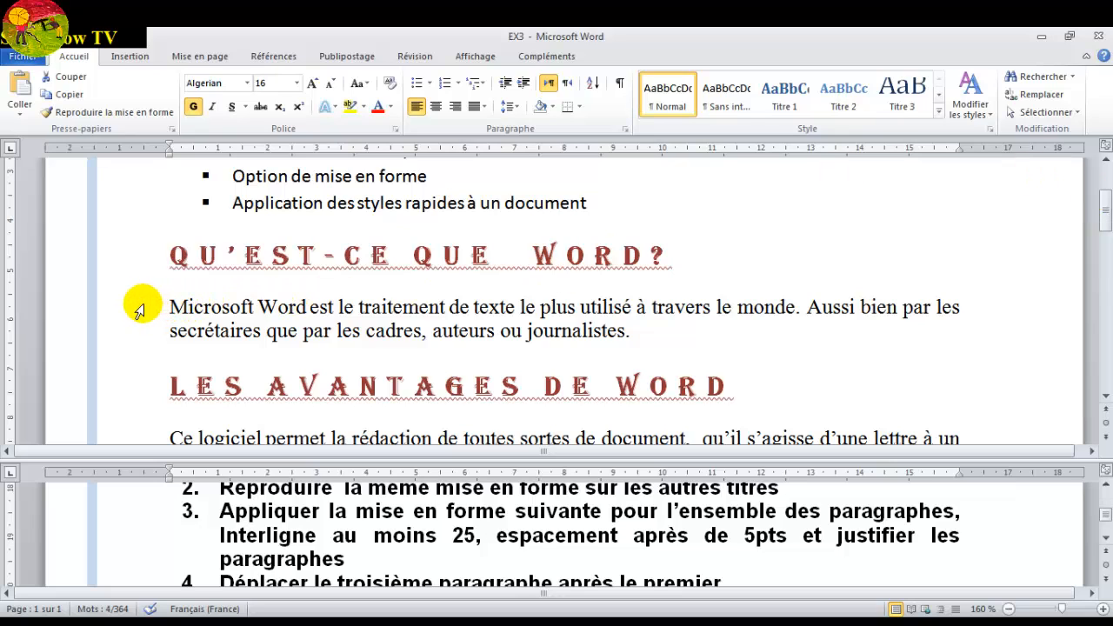
drag(144, 304, 145, 324)
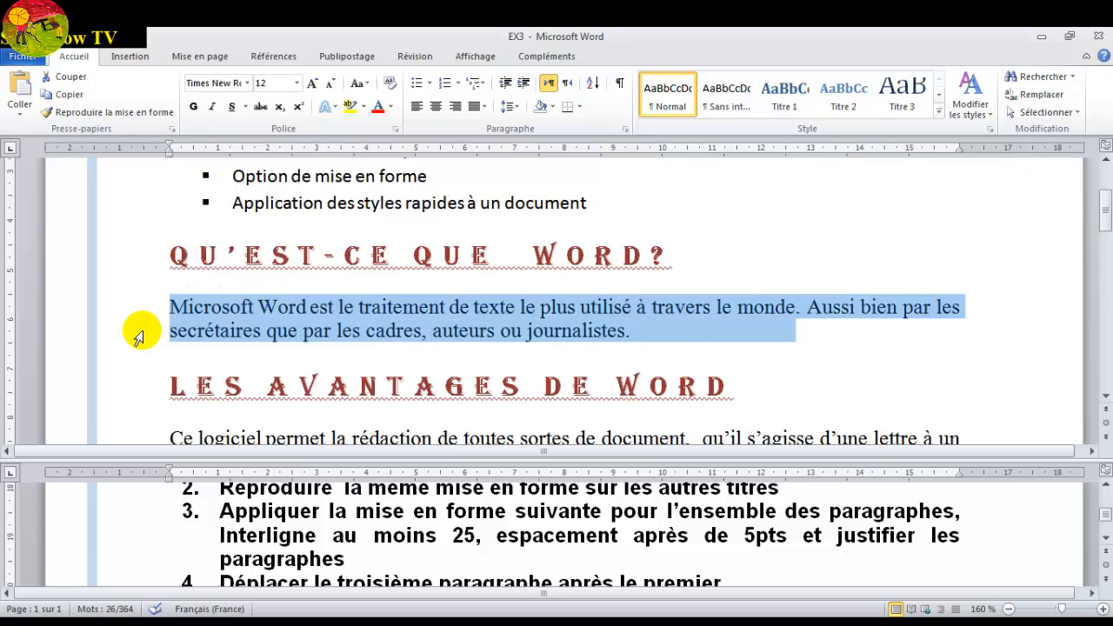
click(1106, 400)
click(1106, 396)
click(1106, 396)
click(1106, 396)
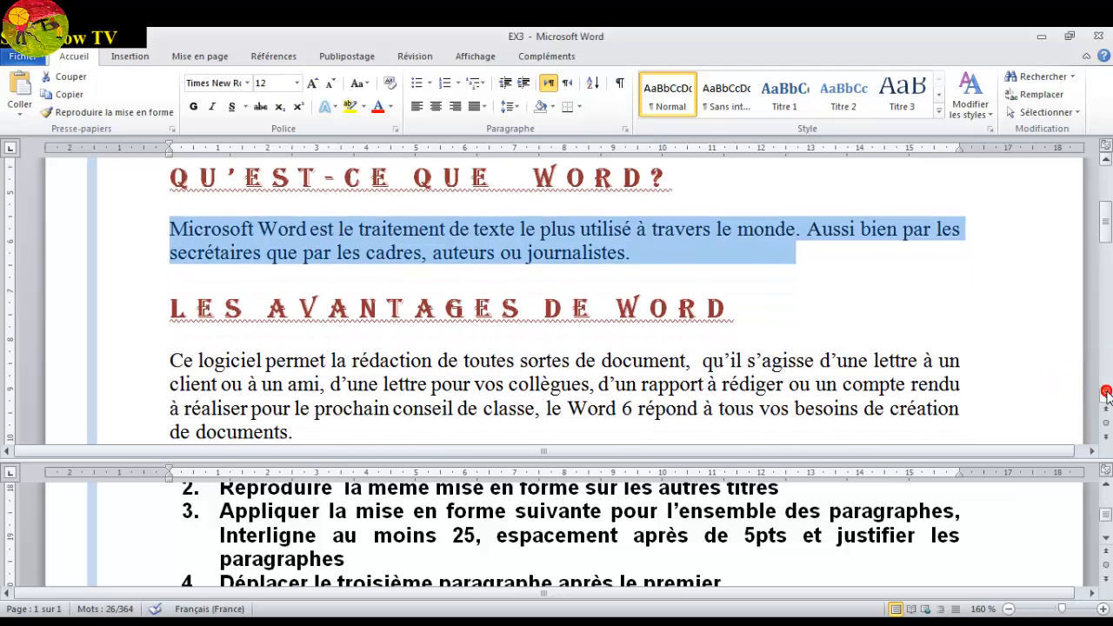
click(1106, 396)
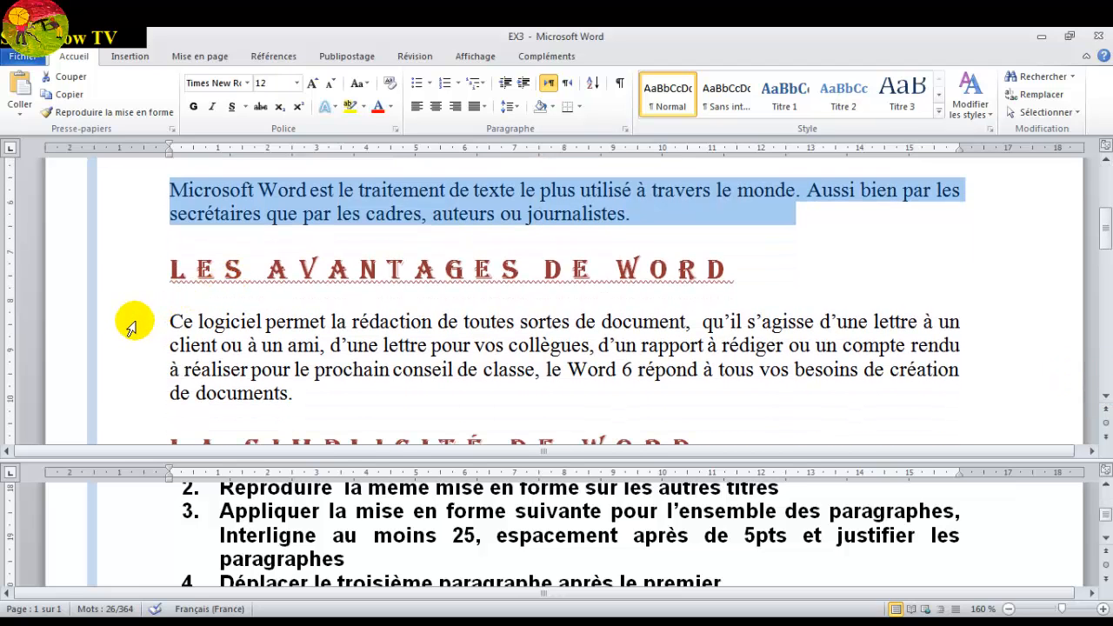
drag(131, 328, 139, 392)
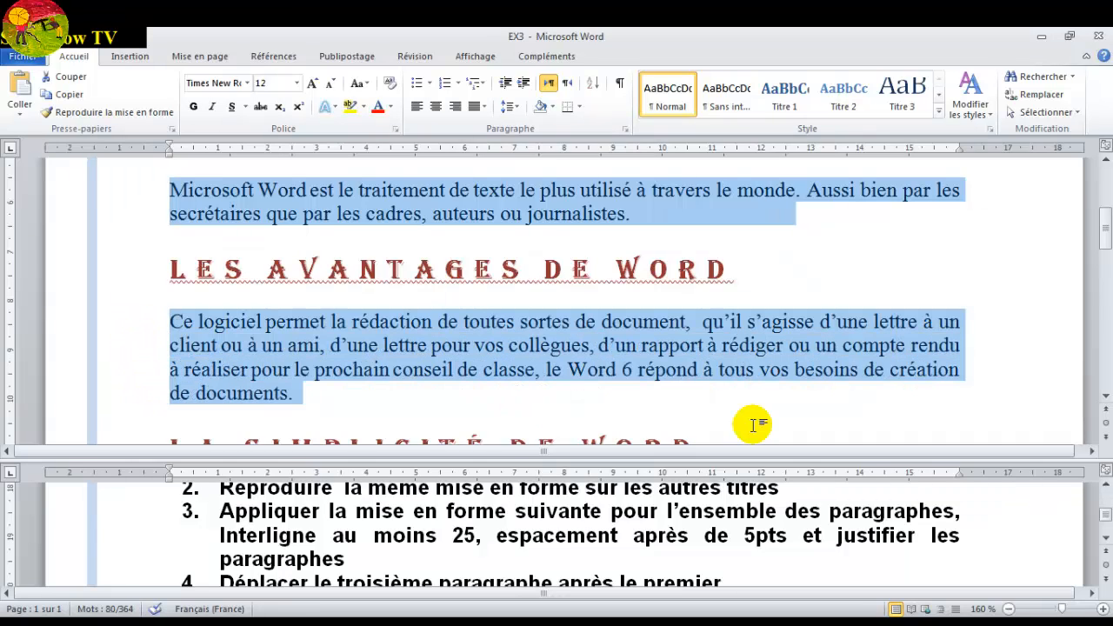
click(1106, 397)
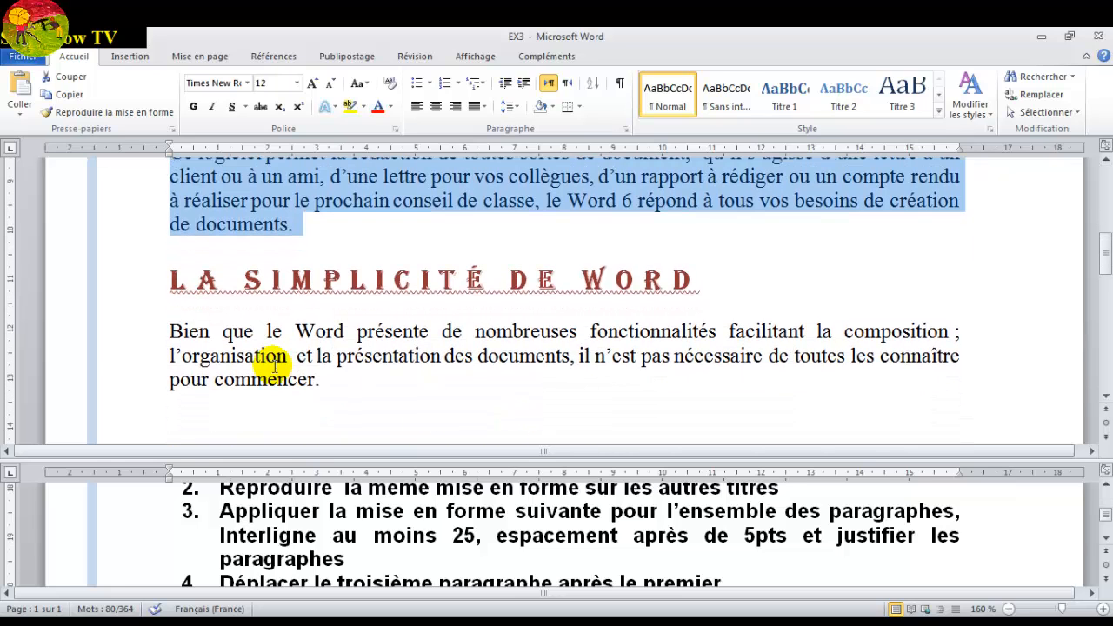
drag(124, 344, 128, 380)
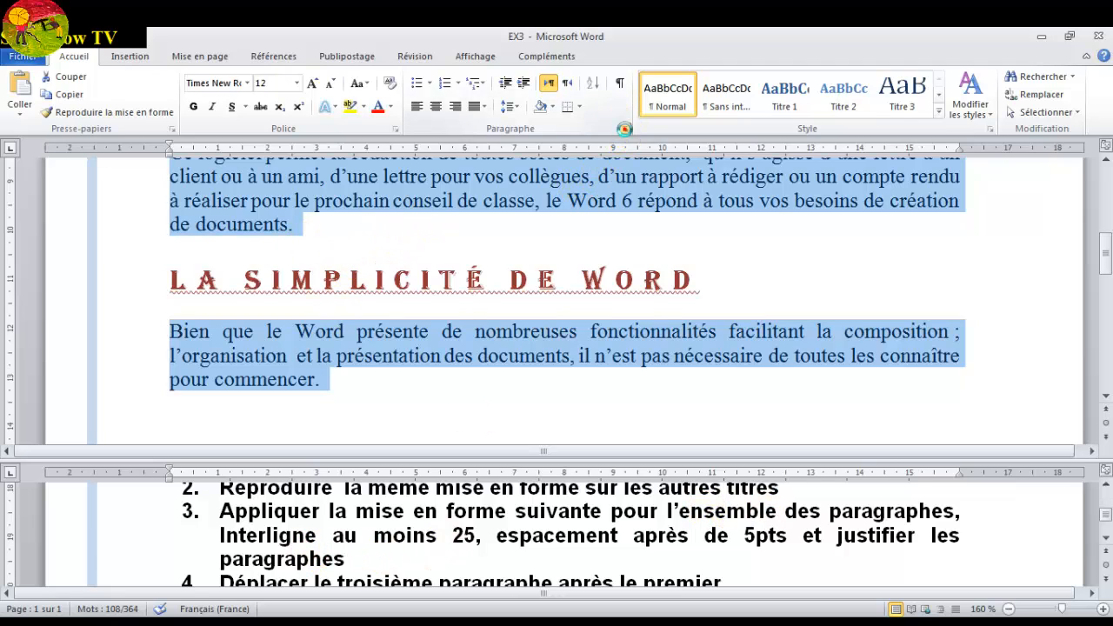
click(626, 131)
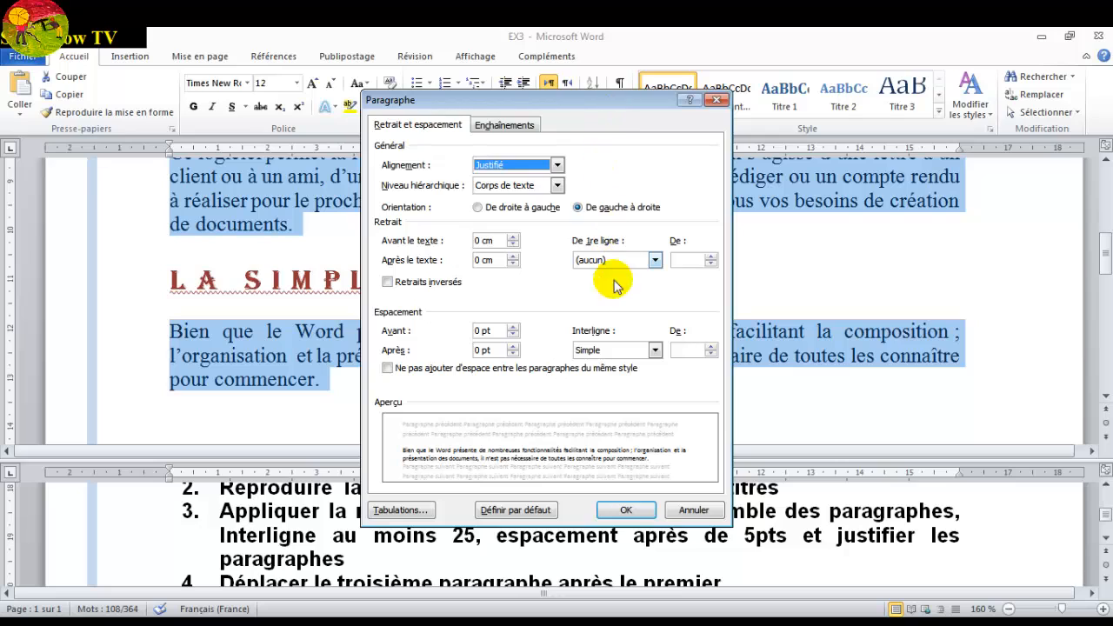
click(643, 350)
click(604, 398)
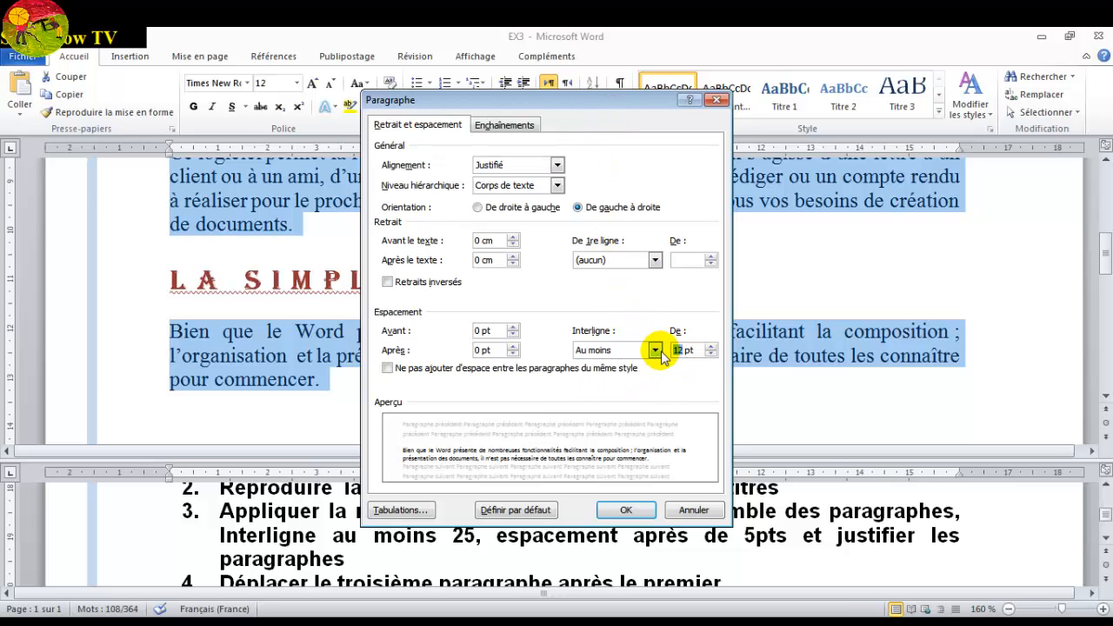
text(2)
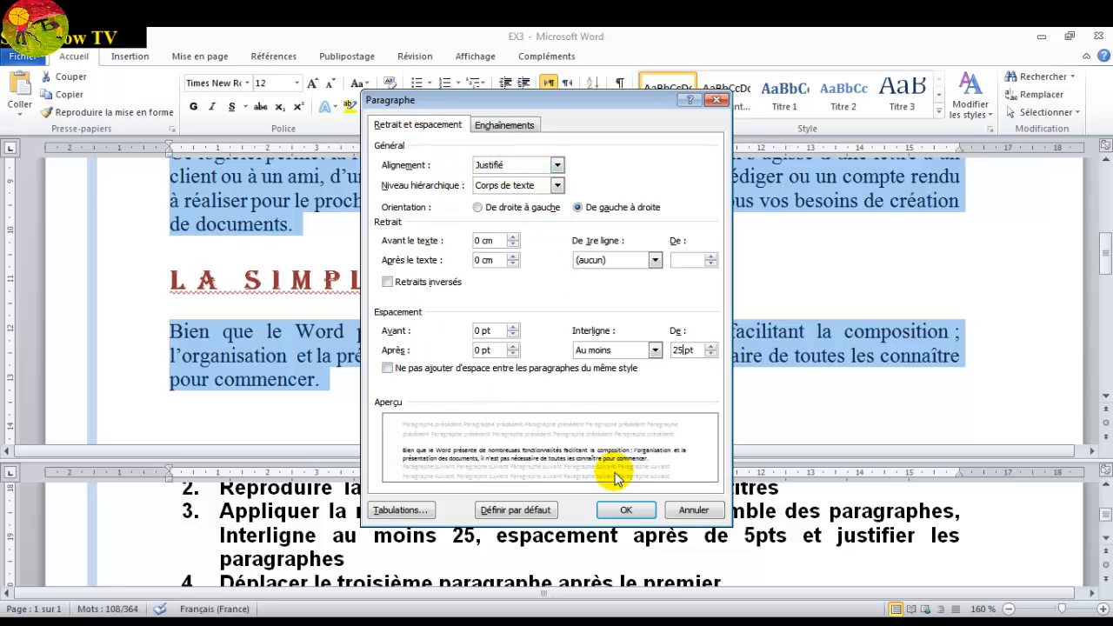
click(625, 511)
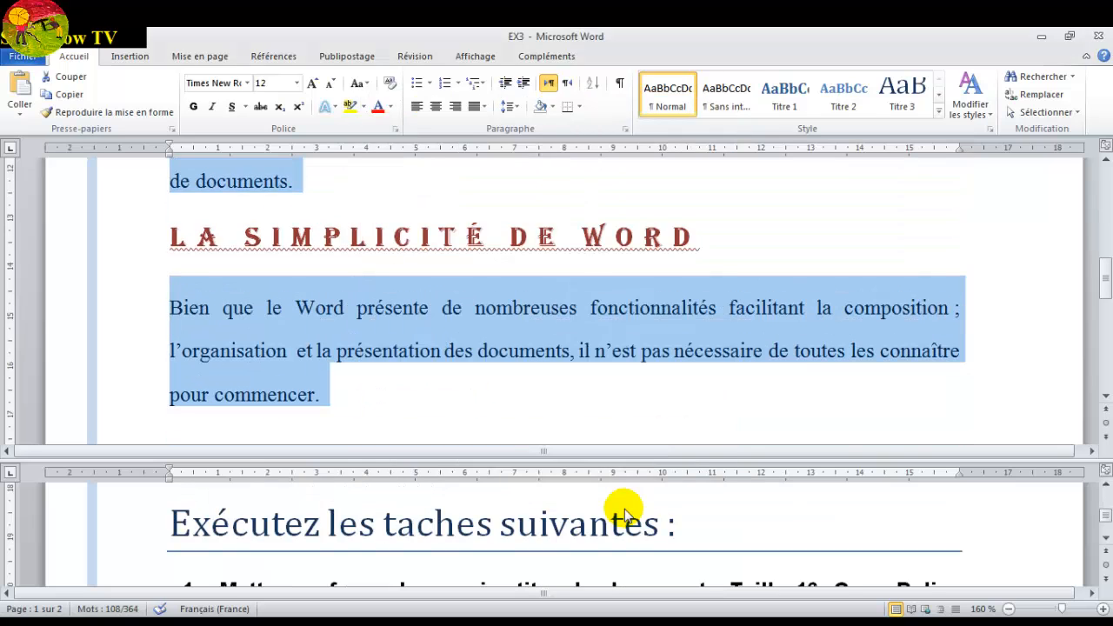
Move the paragraph beginning "Bien que le Word présente" from under "La simplicité de Word" to just after the first body paragraph.
drag(1101, 281, 1101, 224)
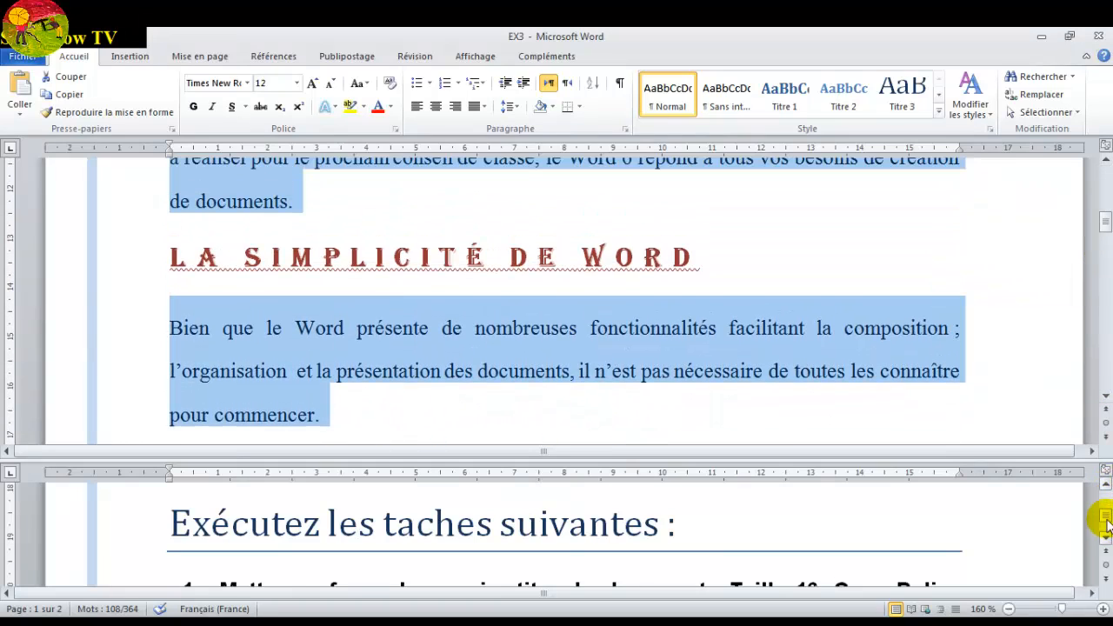
drag(1106, 521, 1107, 541)
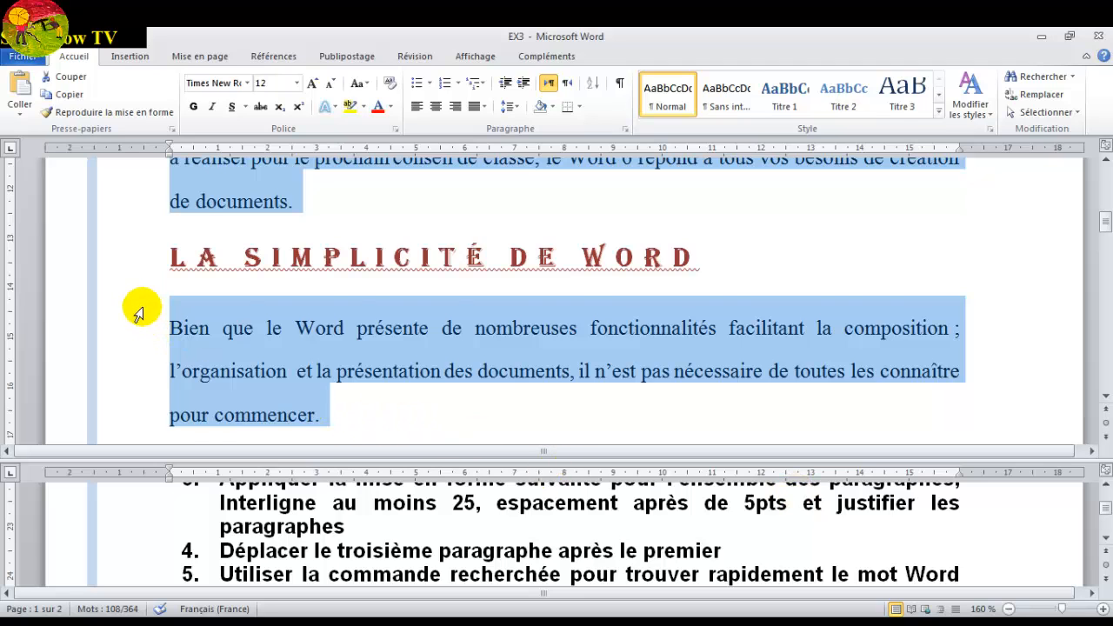
drag(137, 313, 180, 421)
key(ctrl+c)
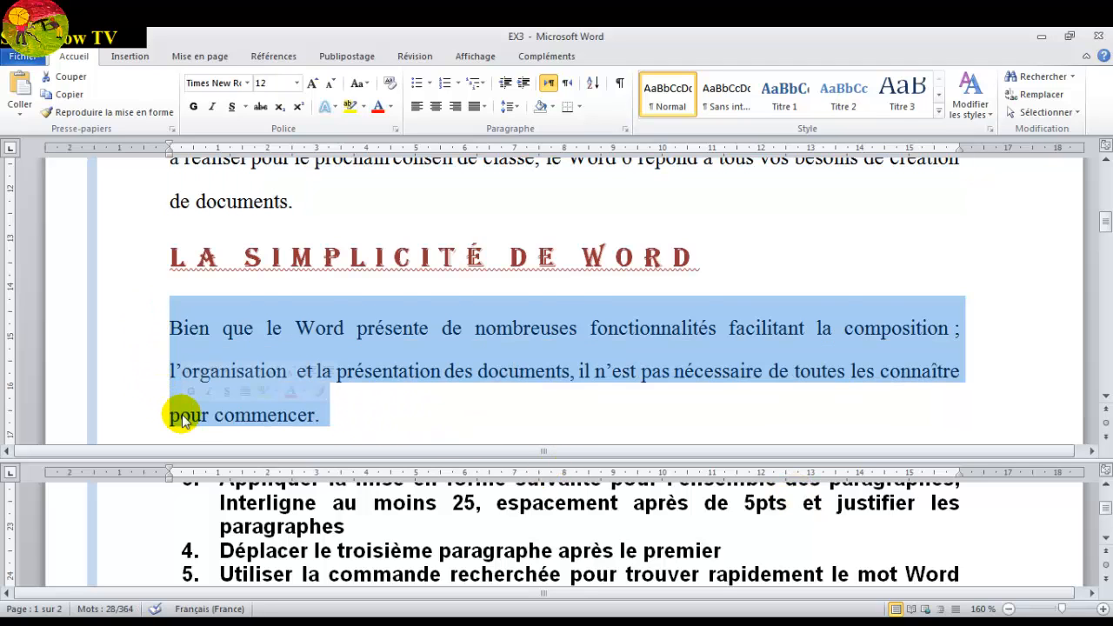
click(69, 82)
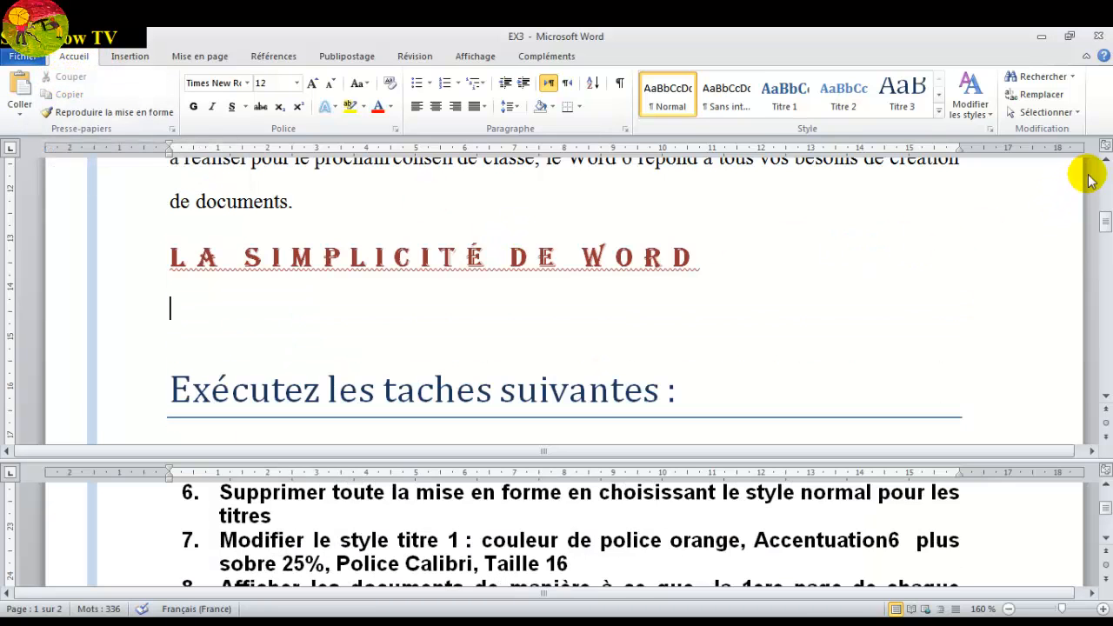
scroll(1097, 164, up, 2)
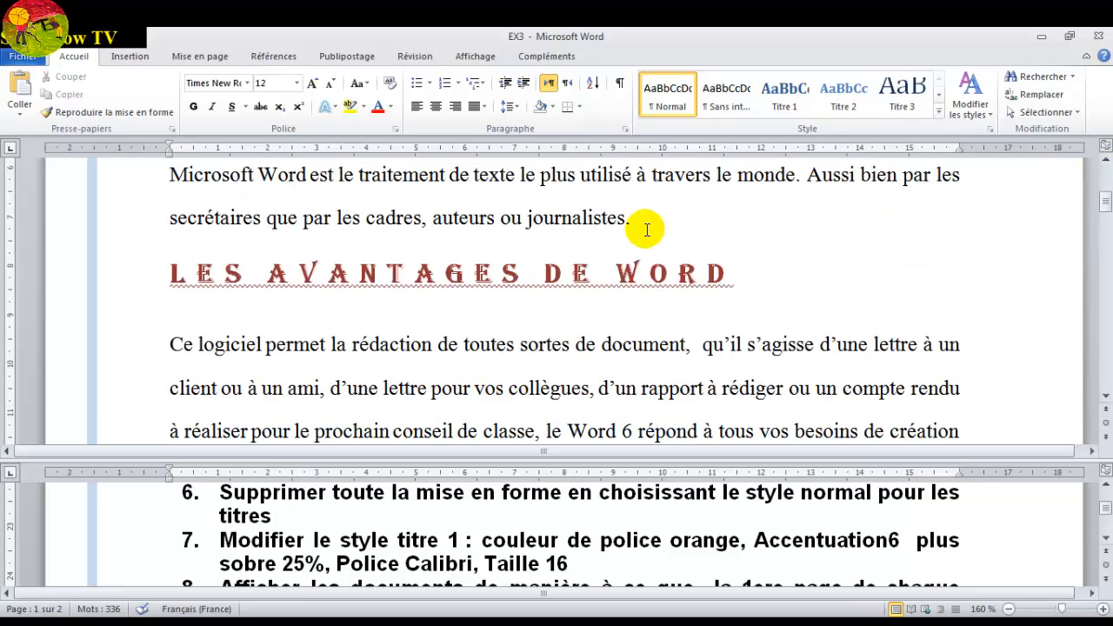
click(566, 242)
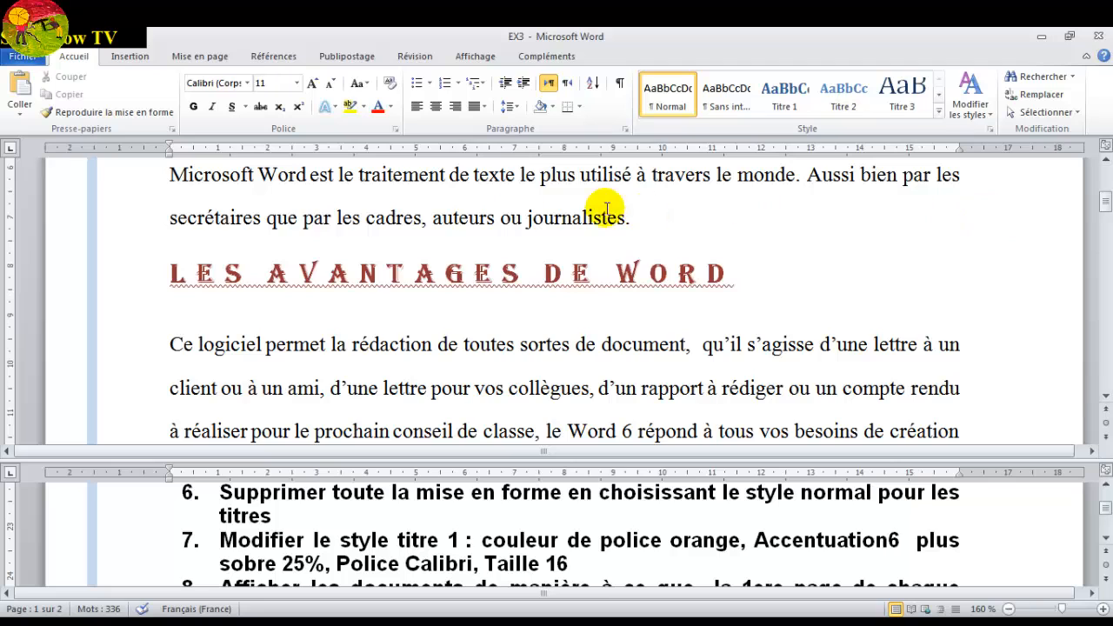
click(23, 87)
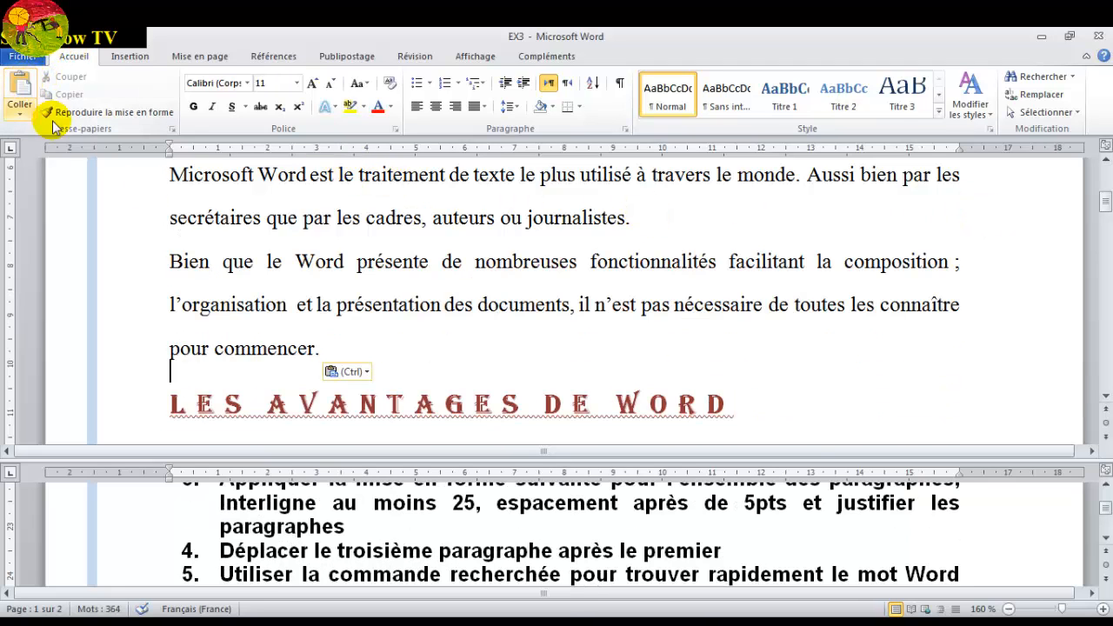
Open the advanced search and enter "Word" as the text to find.
click(1107, 539)
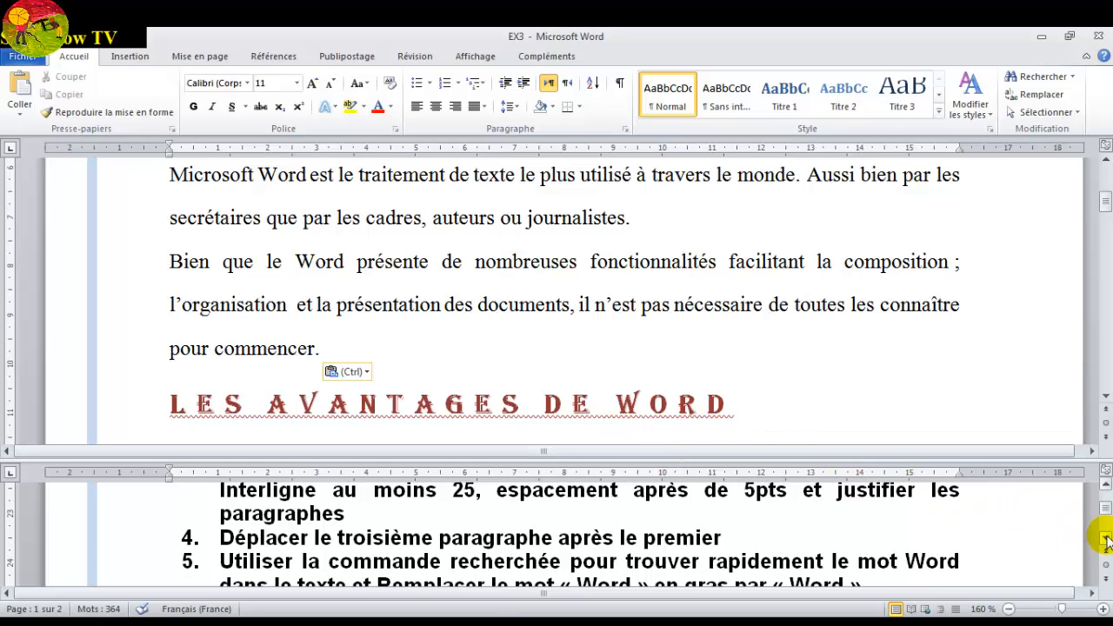
click(1106, 539)
click(1106, 540)
click(1106, 539)
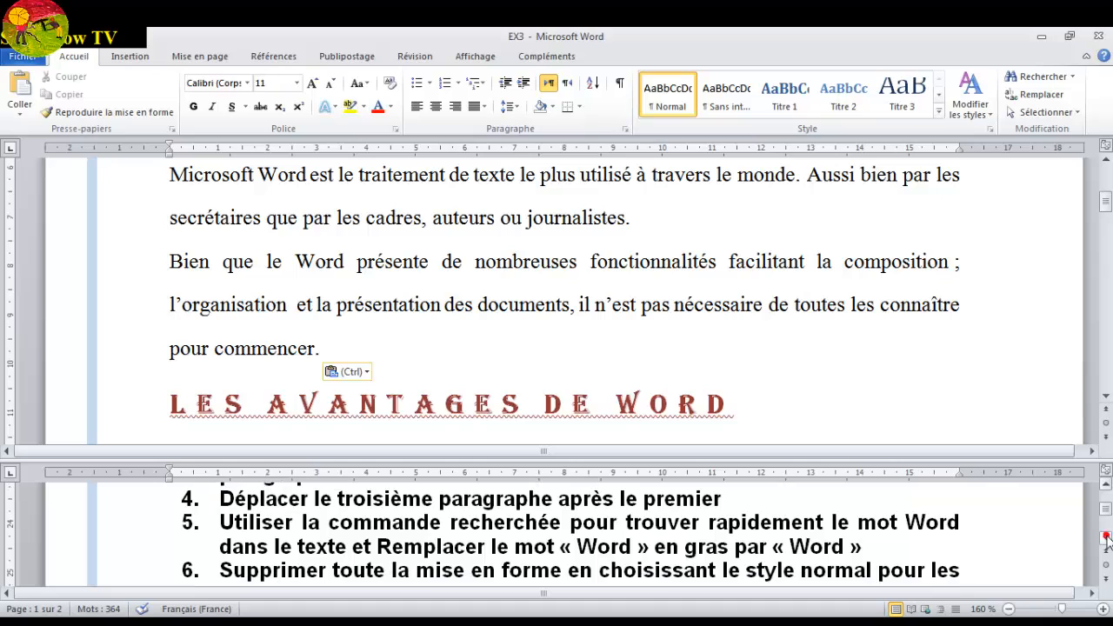
click(1106, 540)
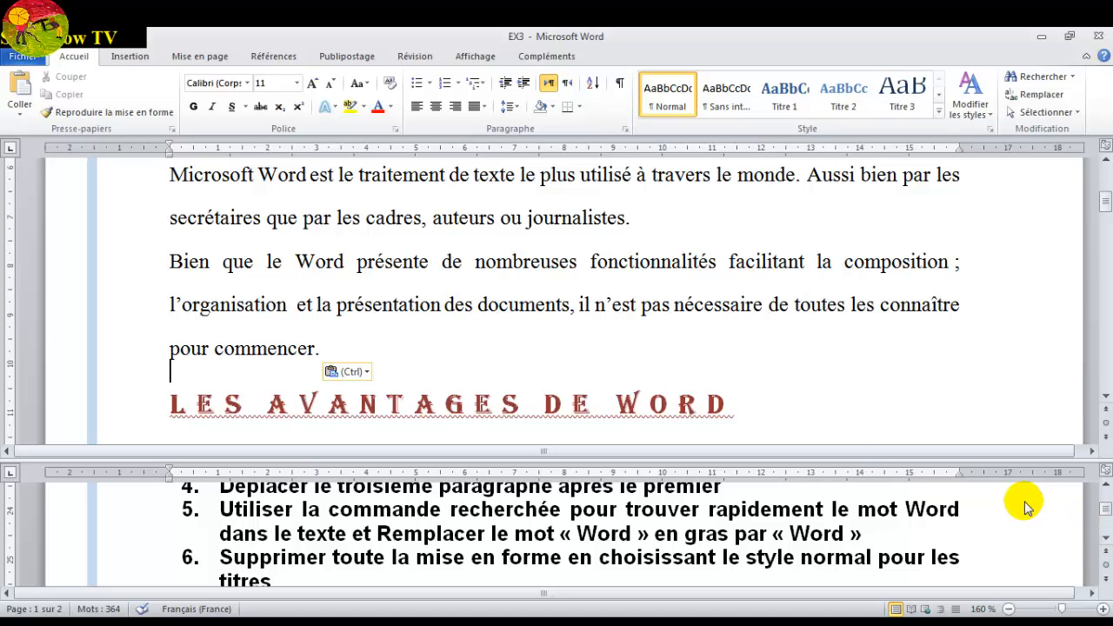
click(1075, 80)
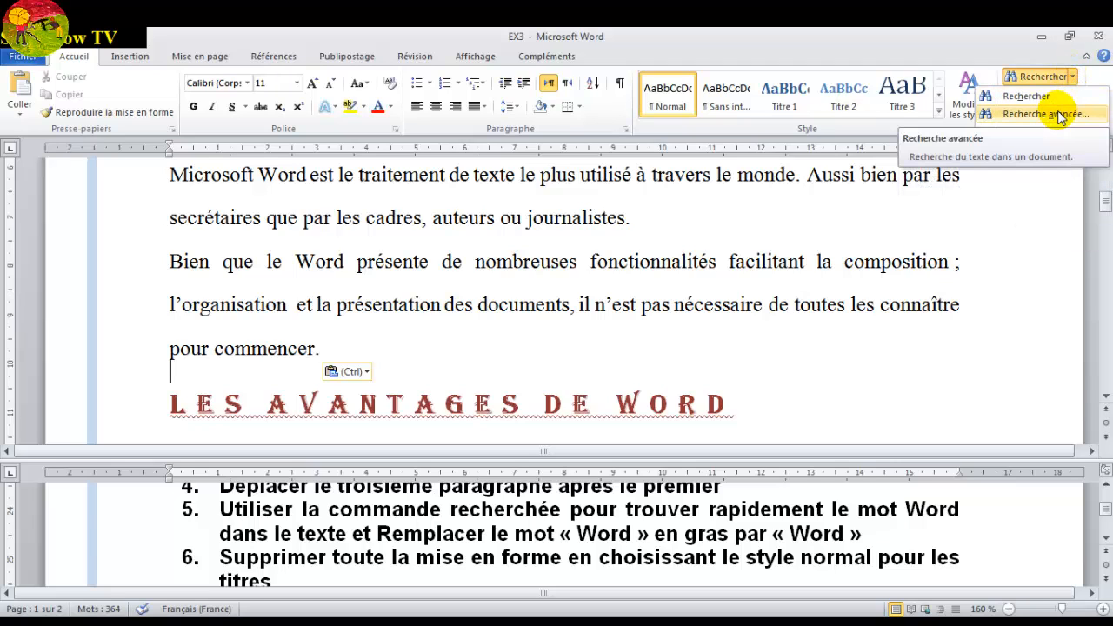
click(1061, 116)
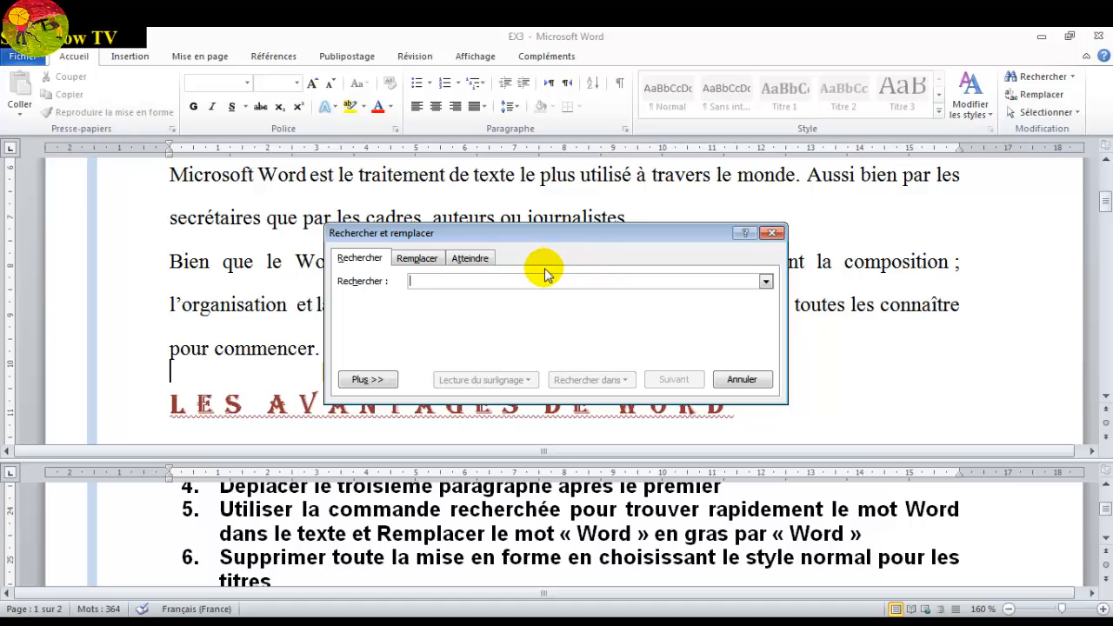
text(W)
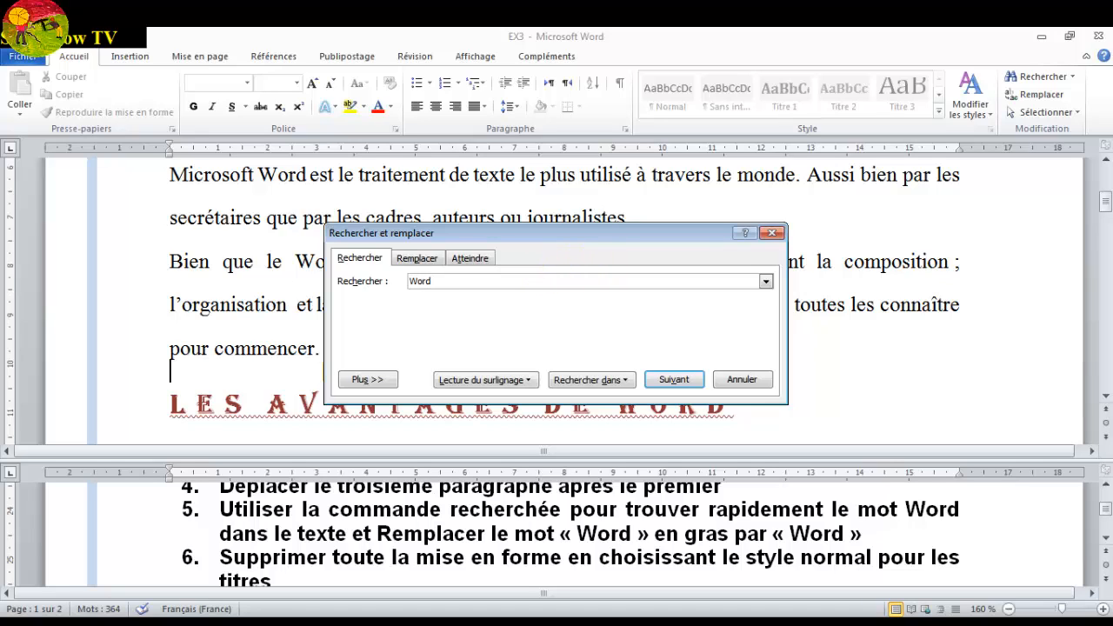
text(ord)
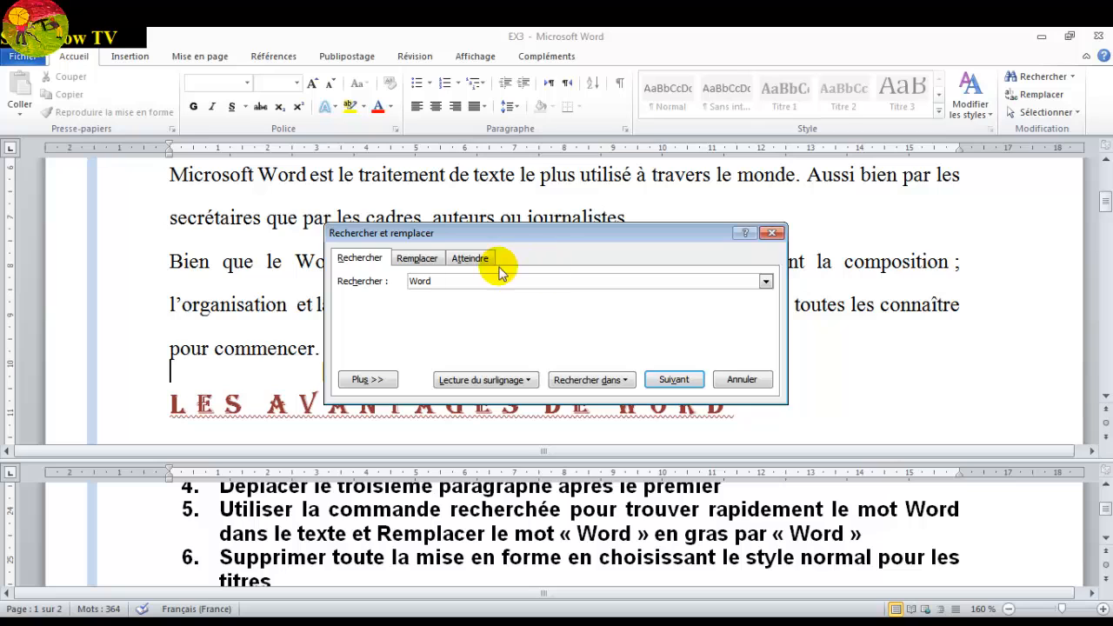
Expand the search options and restrict the search for "Word" to text with the Gras font style.
click(381, 380)
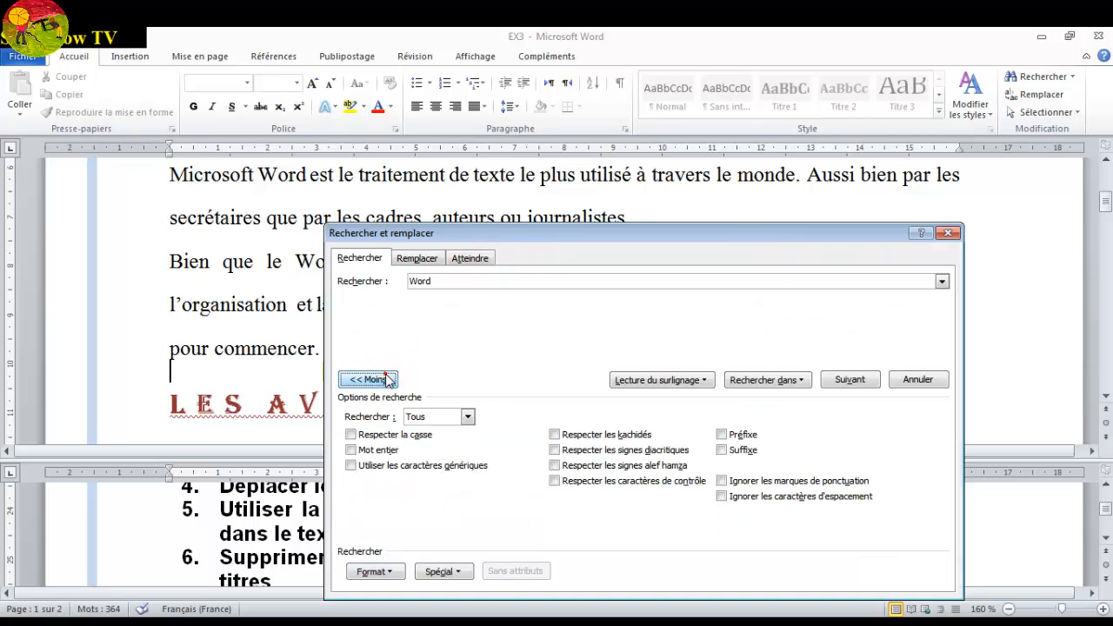
click(390, 571)
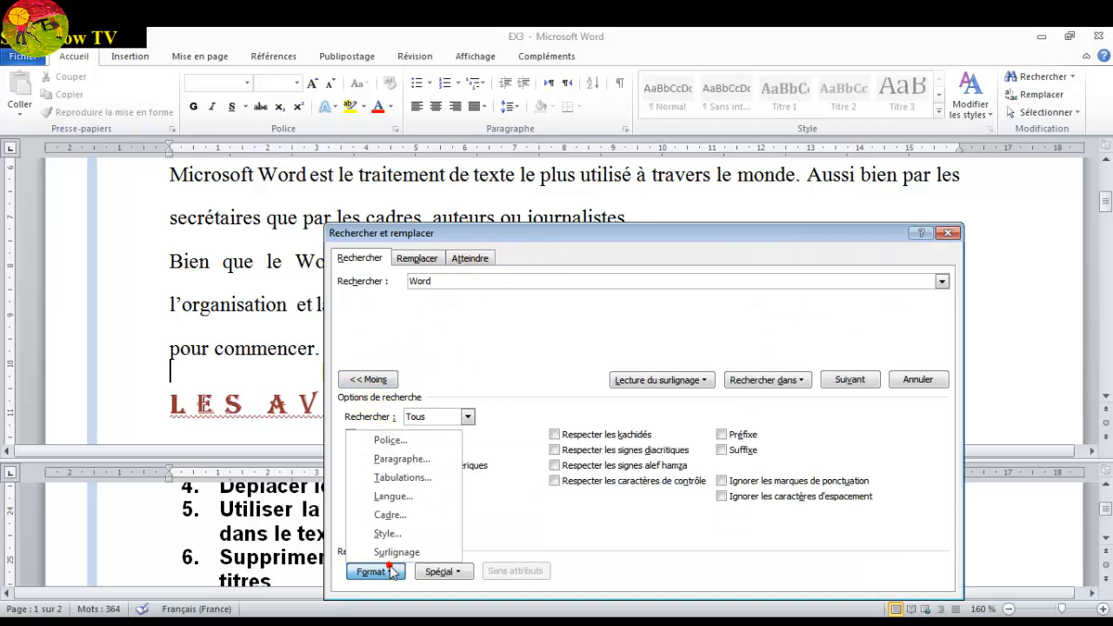
click(390, 440)
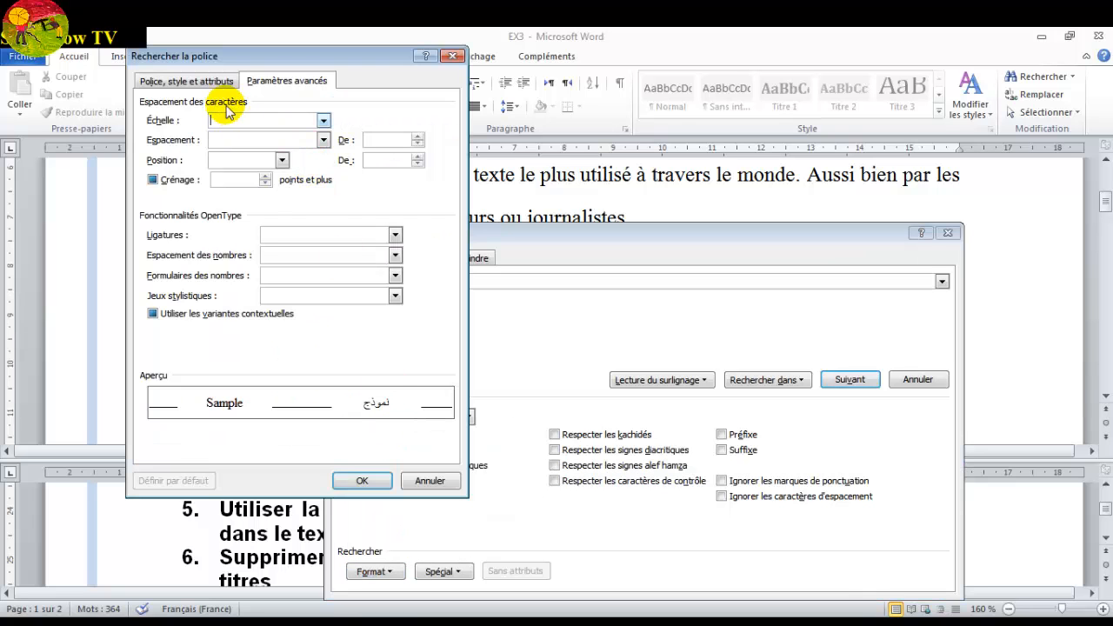
click(200, 79)
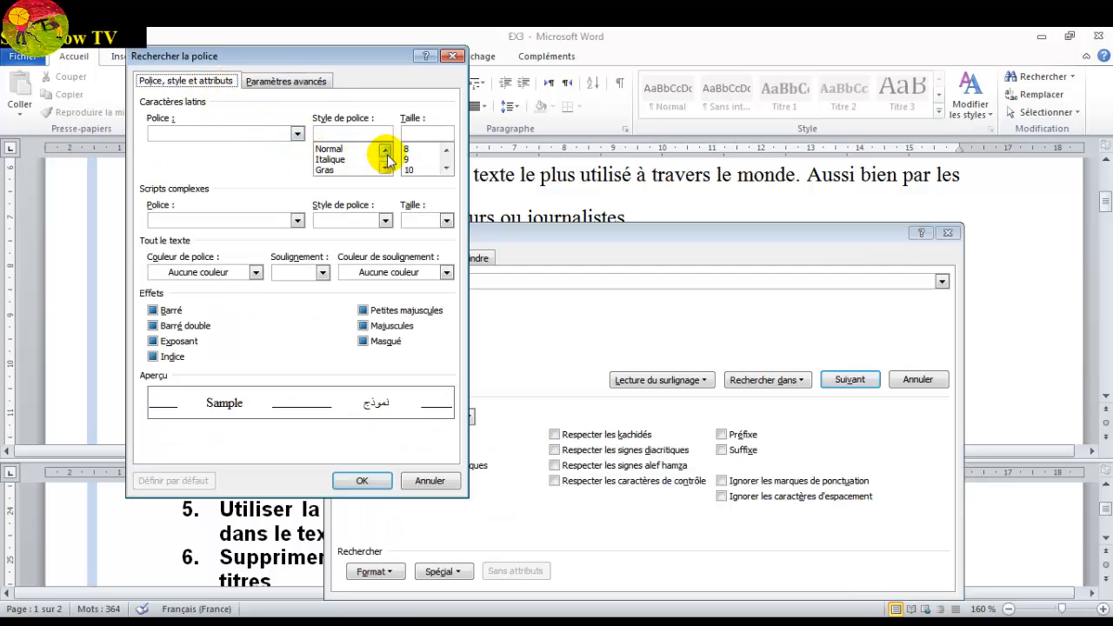
click(335, 170)
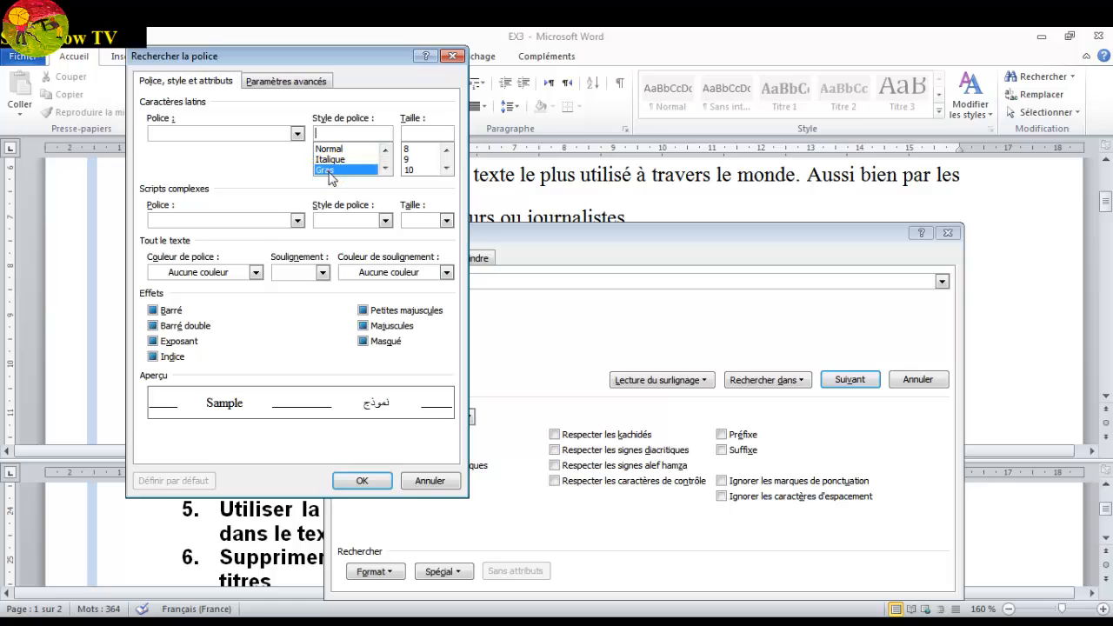
click(362, 481)
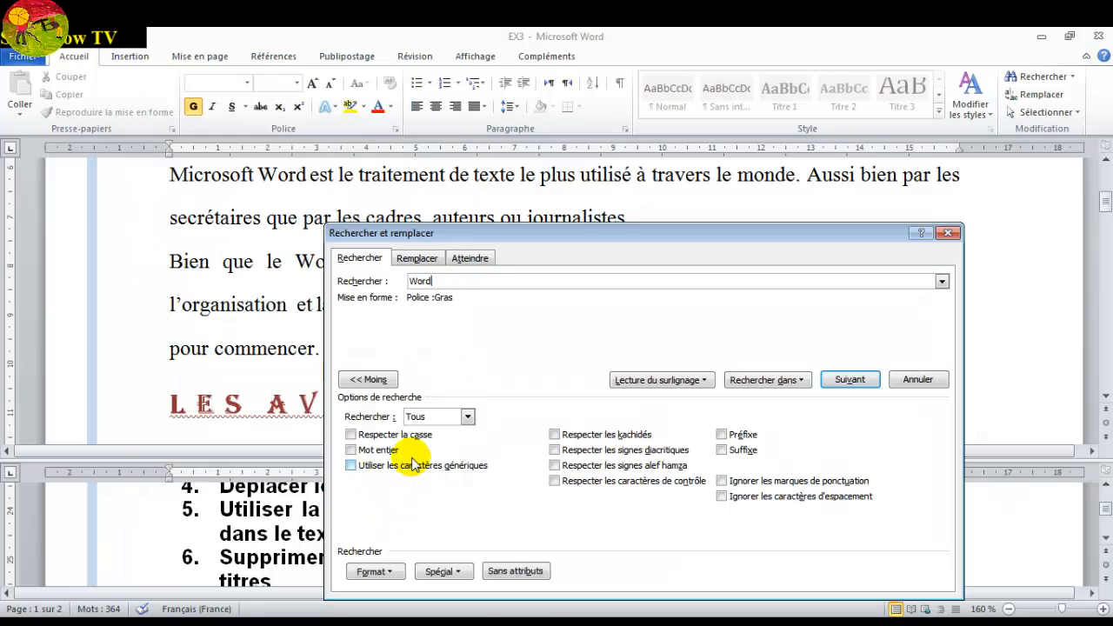
click(432, 281)
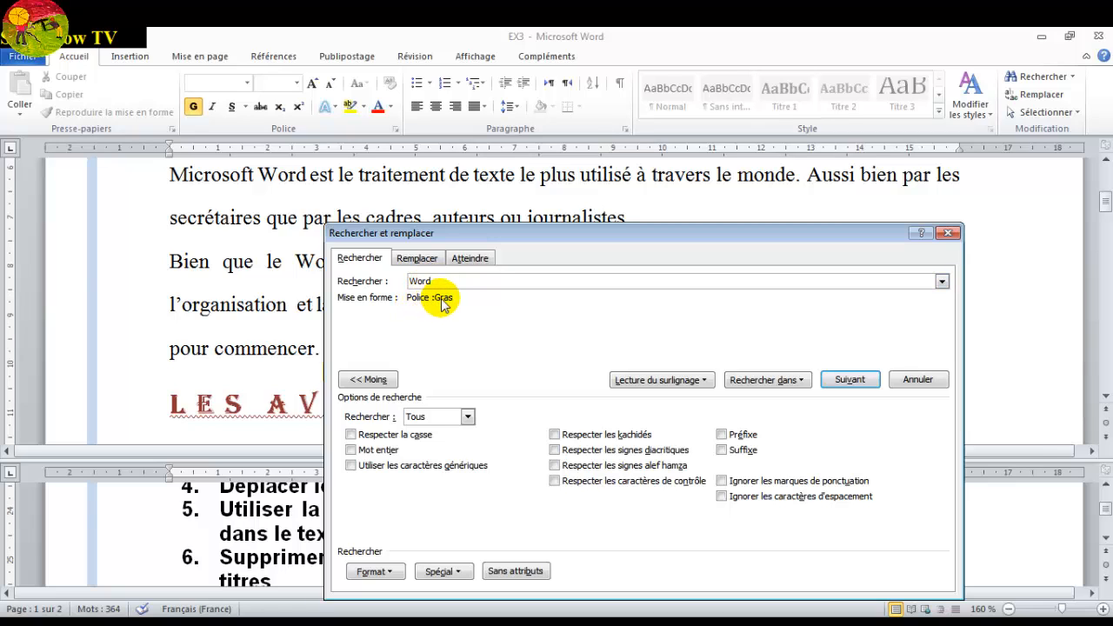
Set the replacement text to "Word" with the Normal font style.
click(432, 262)
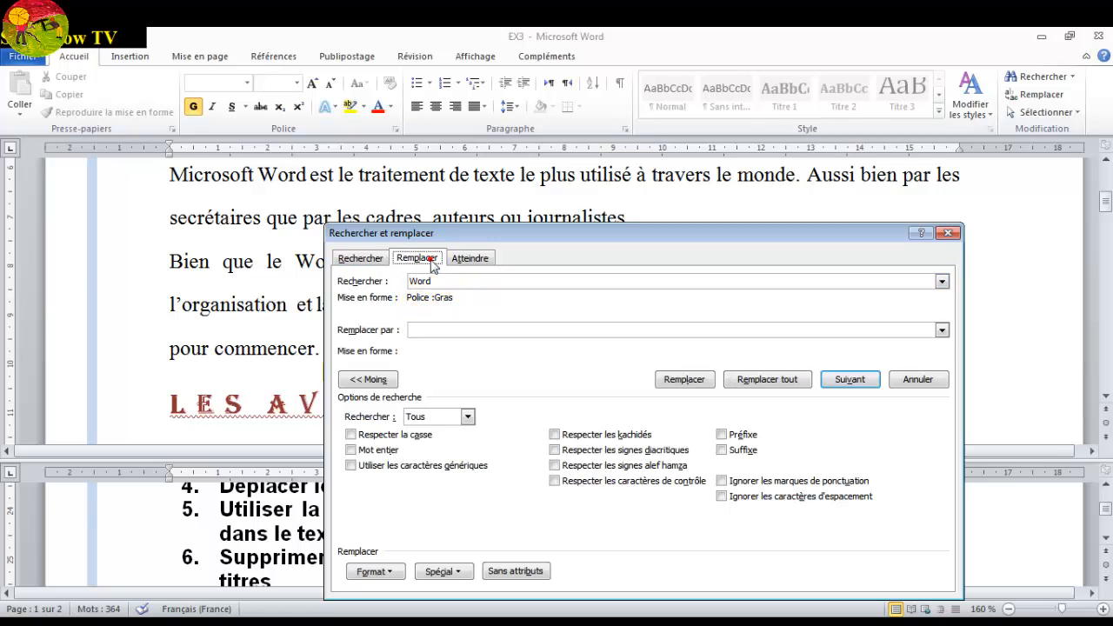
click(428, 328)
click(429, 325)
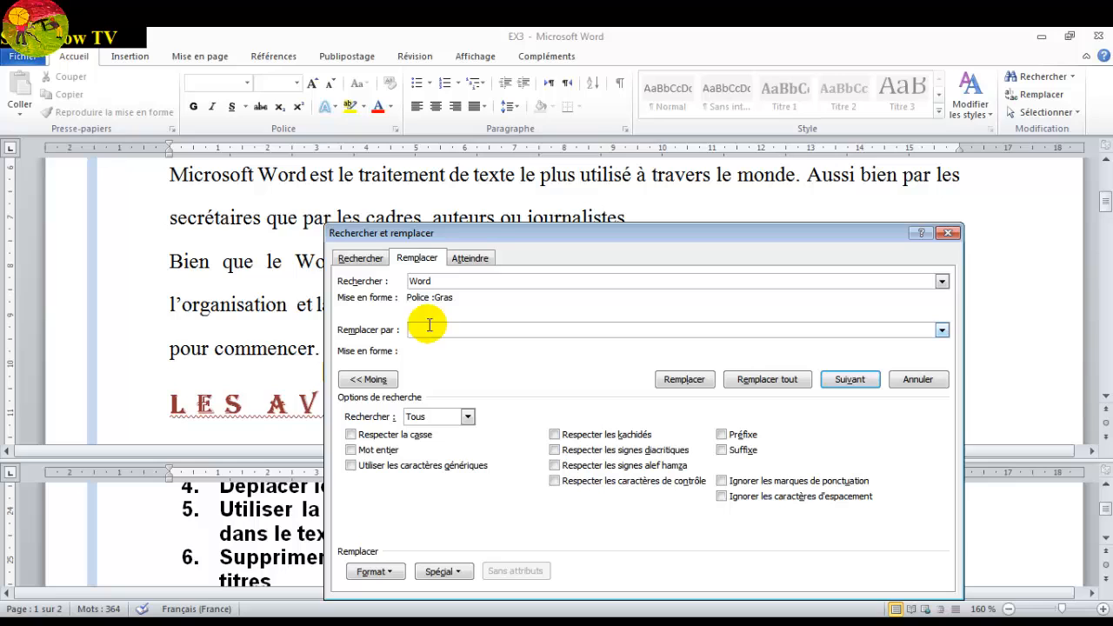
text(Word)
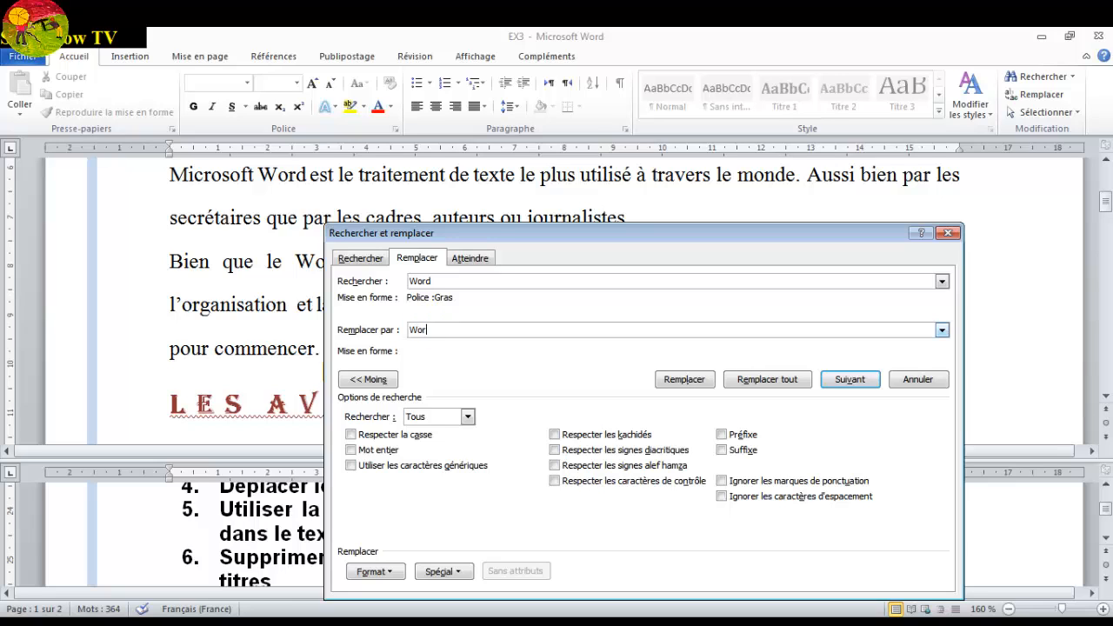
click(388, 571)
click(387, 441)
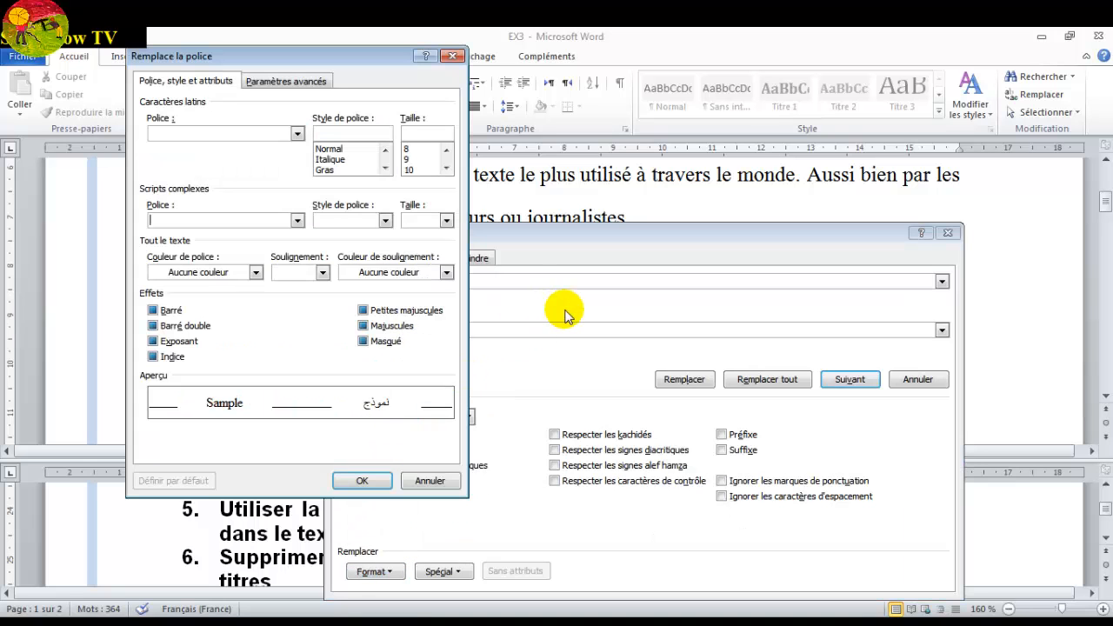
click(330, 148)
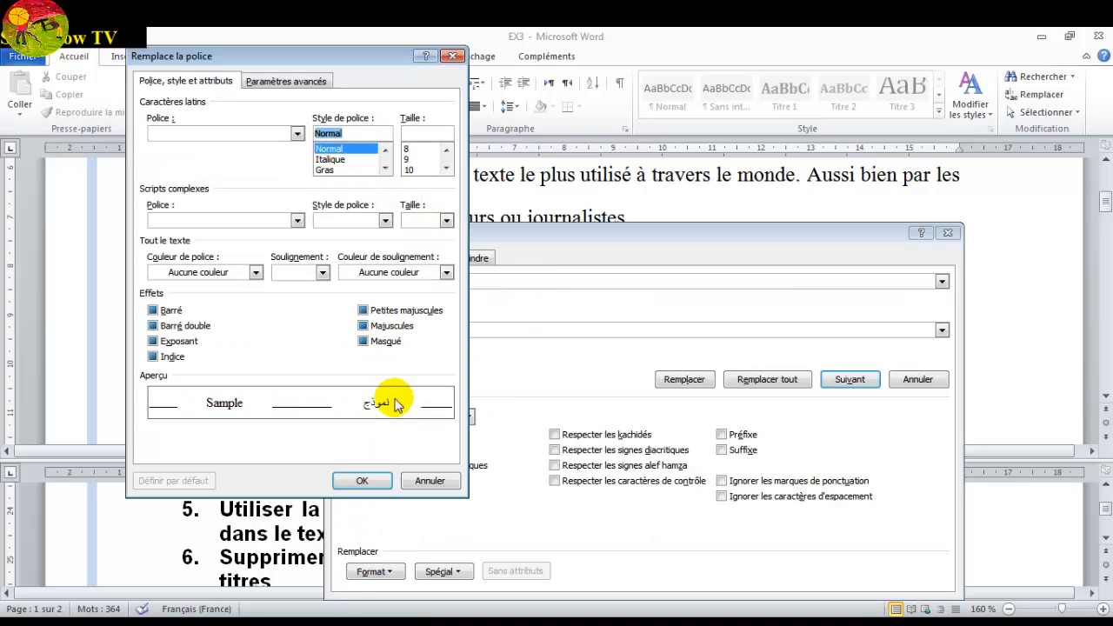
click(361, 481)
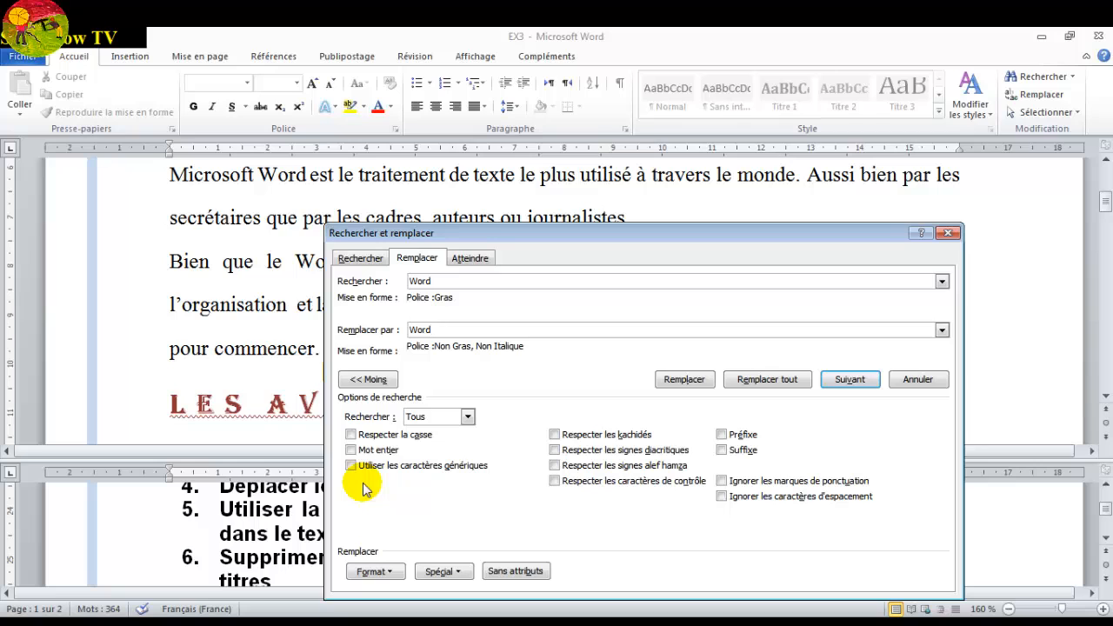
Replace all bold occurrences of "Word" in the document and close the find and replace dialog.
click(766, 382)
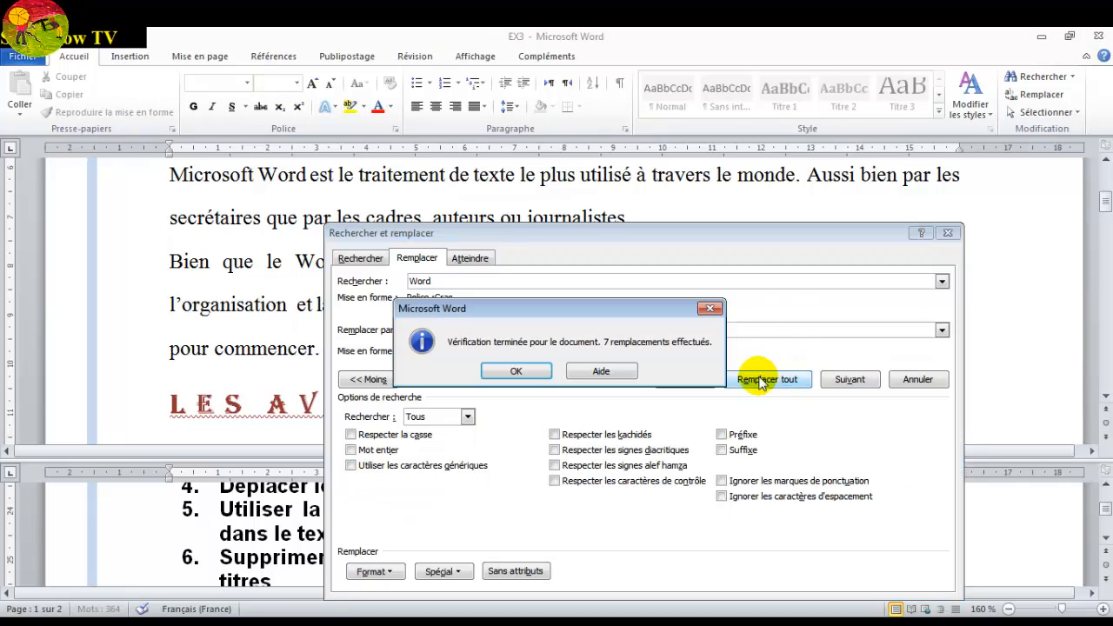
click(515, 372)
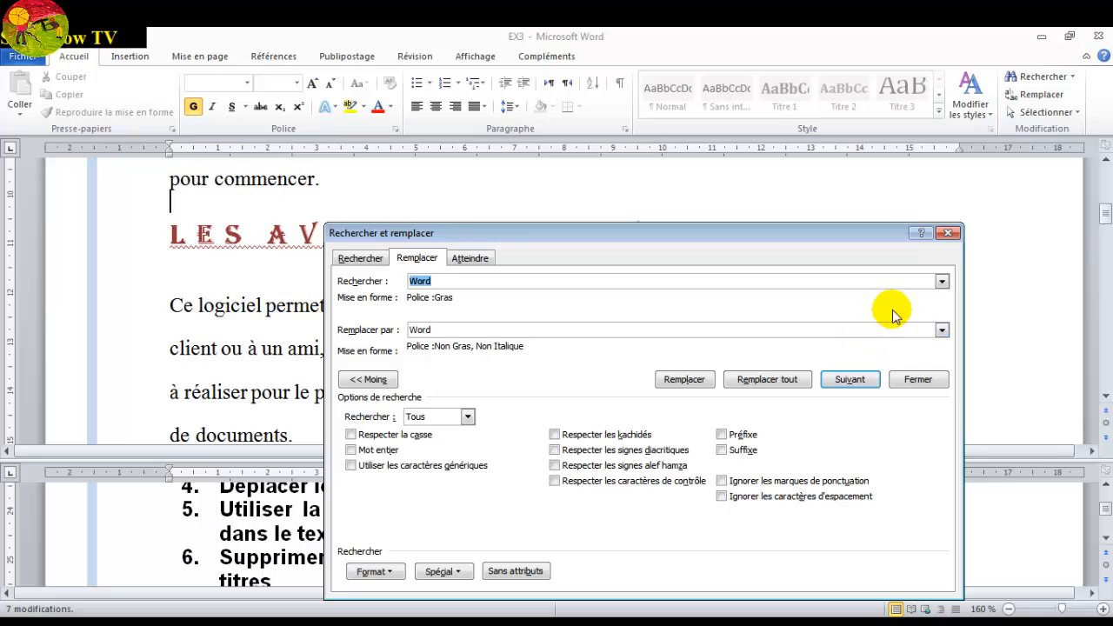
click(919, 378)
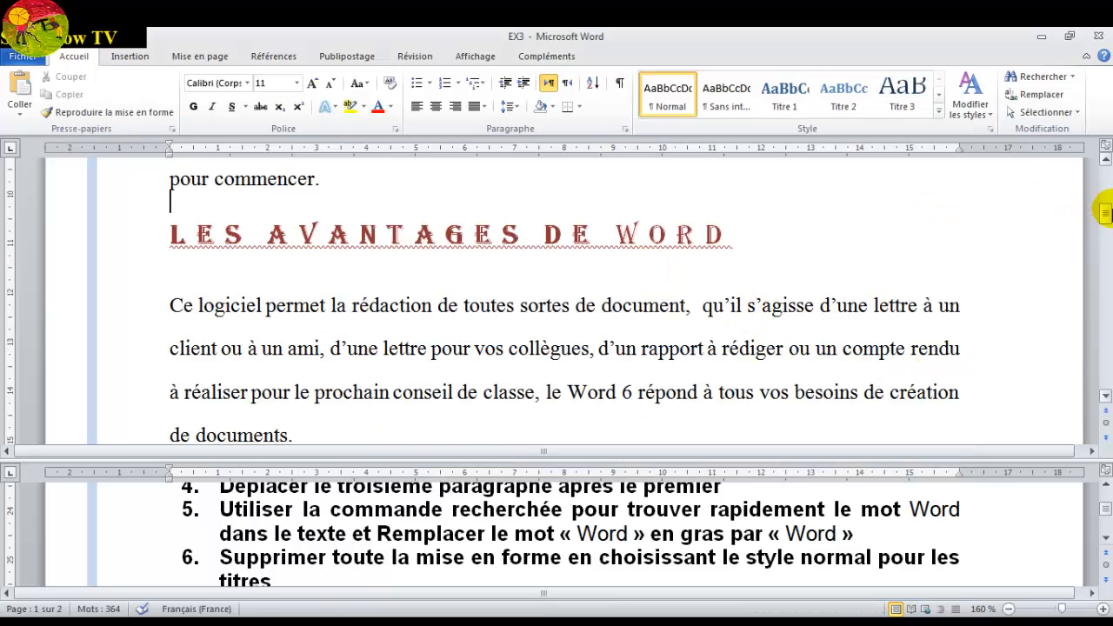
Check the bold formatting of "Word" against the other words in the "Qu'est-ce que Word?" and "Les avantages de Word" headings.
drag(1104, 212, 1105, 192)
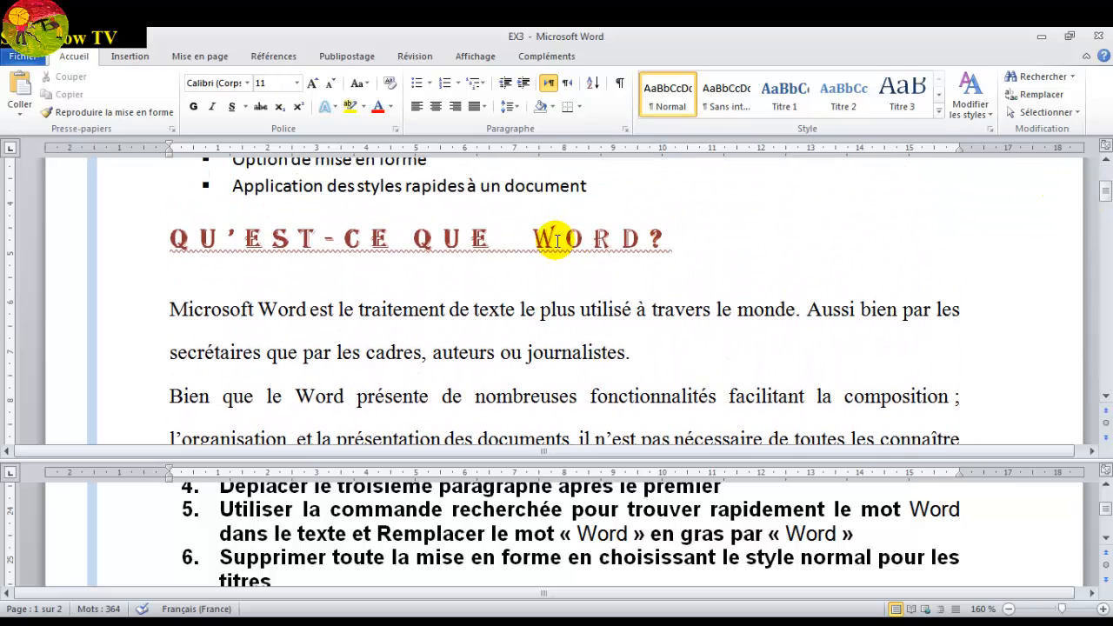
drag(556, 241, 641, 238)
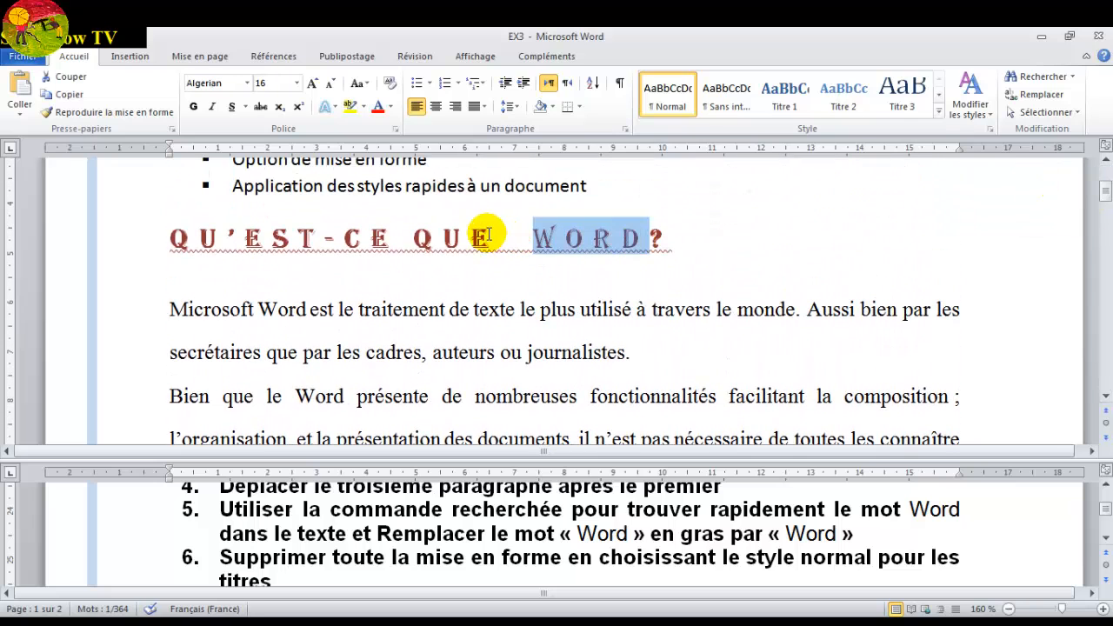
drag(487, 235, 193, 240)
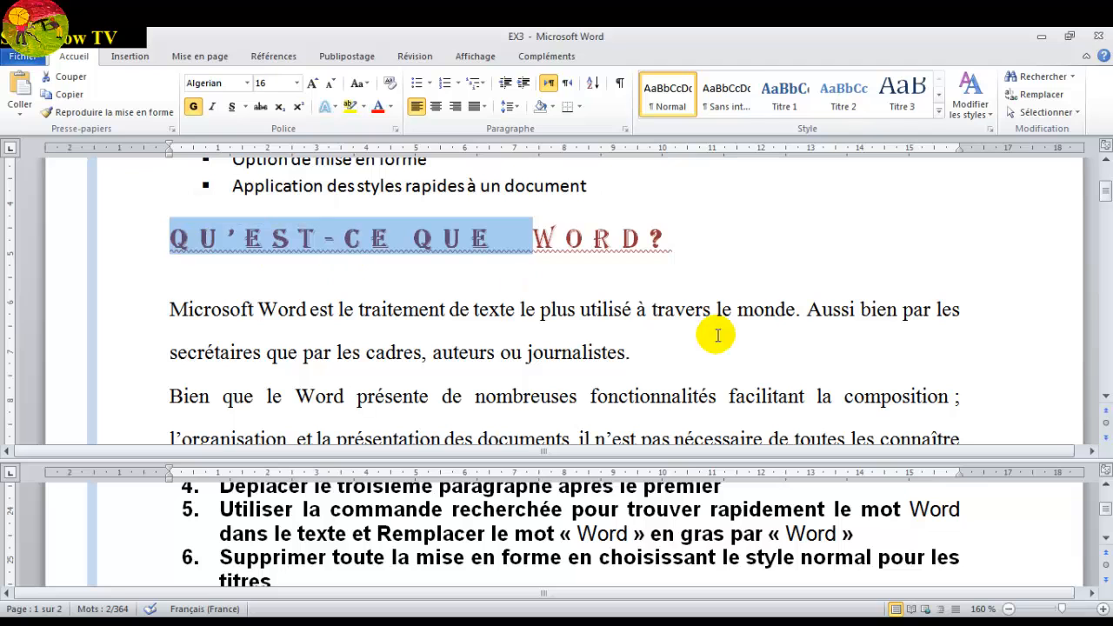
drag(1106, 192, 1110, 217)
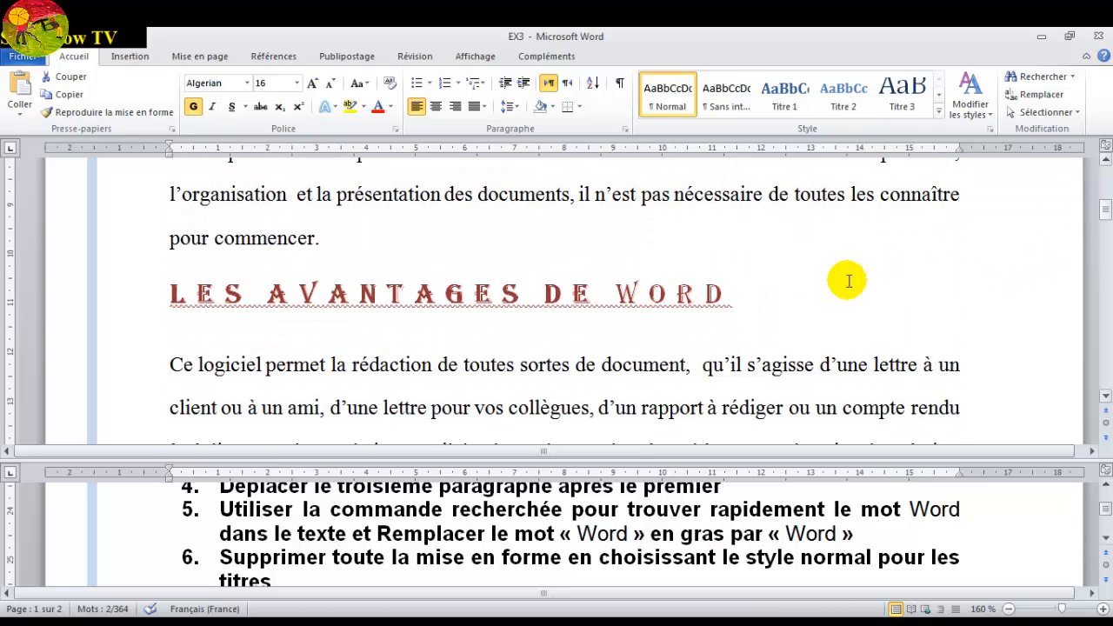
click(713, 296)
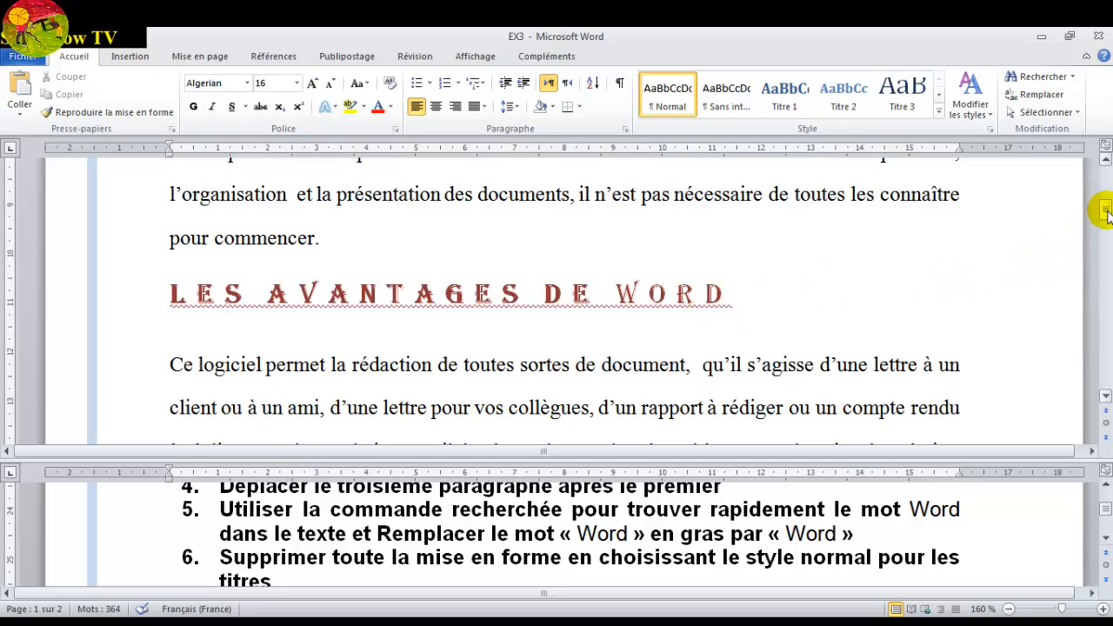
drag(1108, 213, 1109, 217)
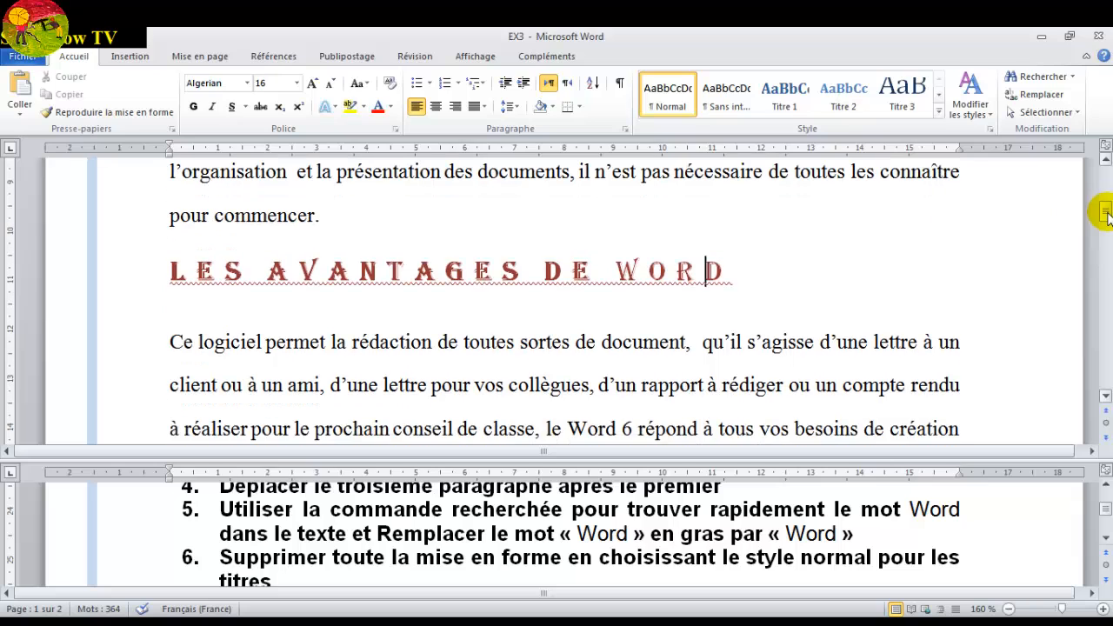
Select the headings "Qu'est-ce que Word?", "Les avantages de Word" and "La simplicité de Word" together and apply the Normal style.
click(1107, 541)
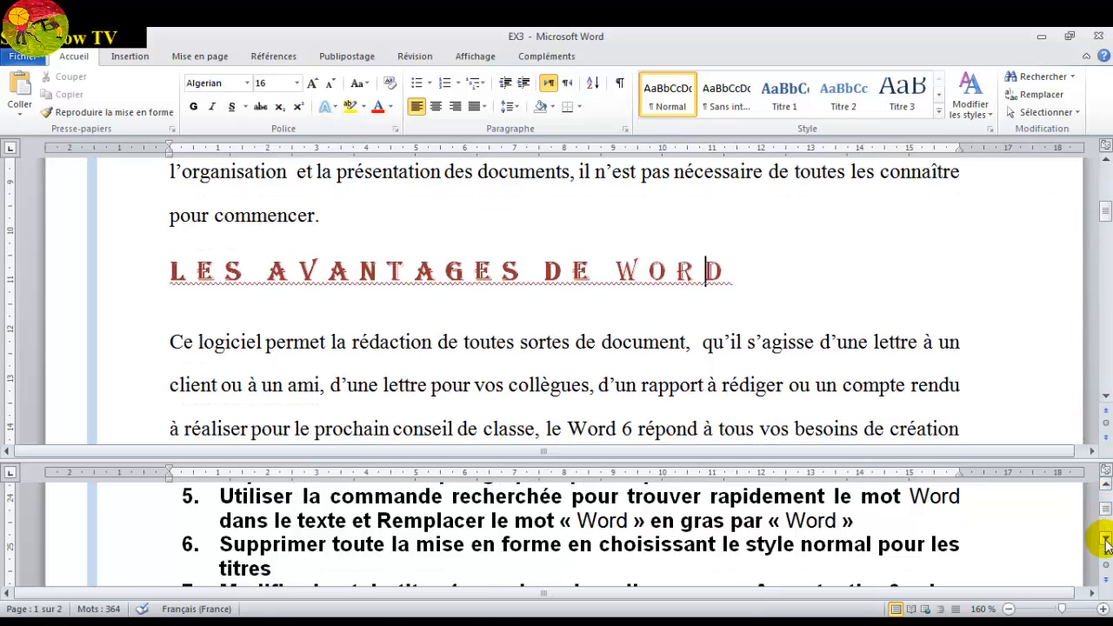
click(1107, 541)
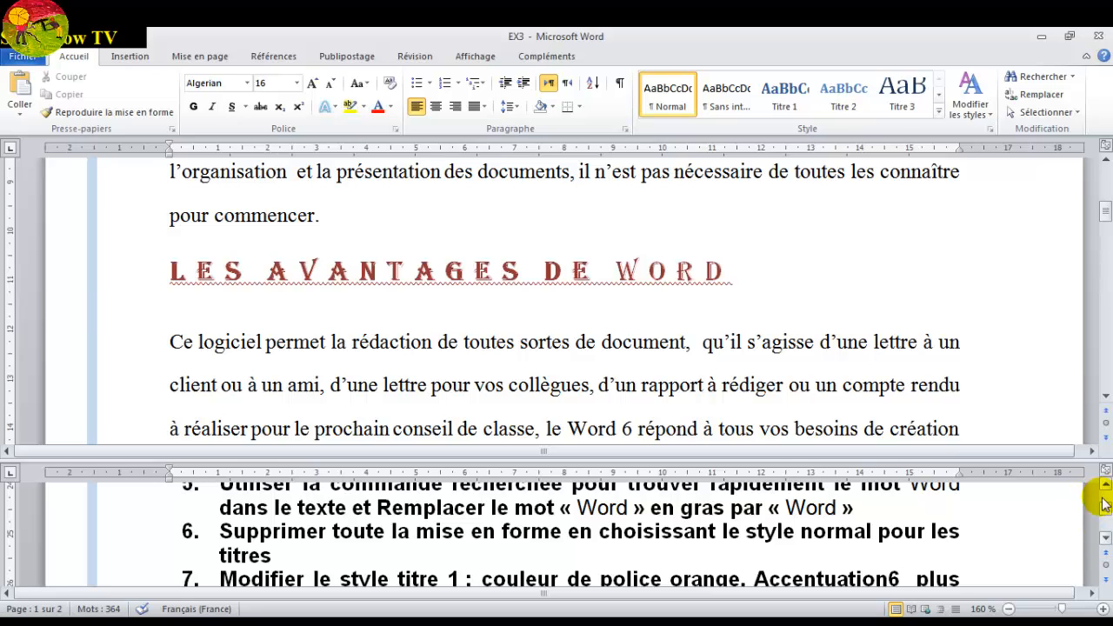
click(1106, 397)
click(1105, 397)
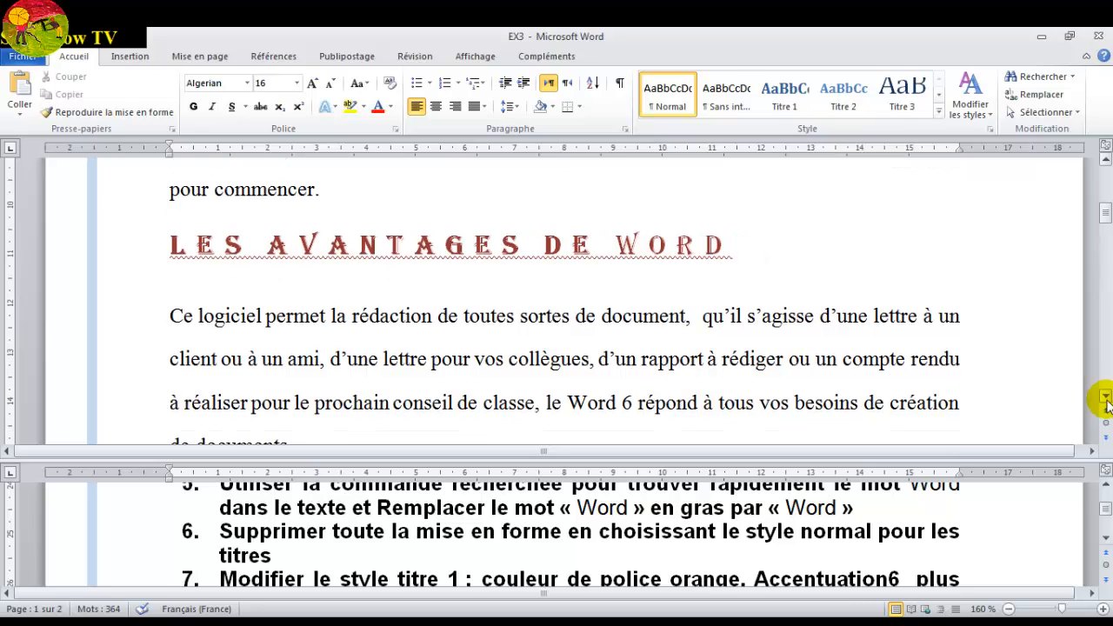
drag(1106, 211, 1104, 193)
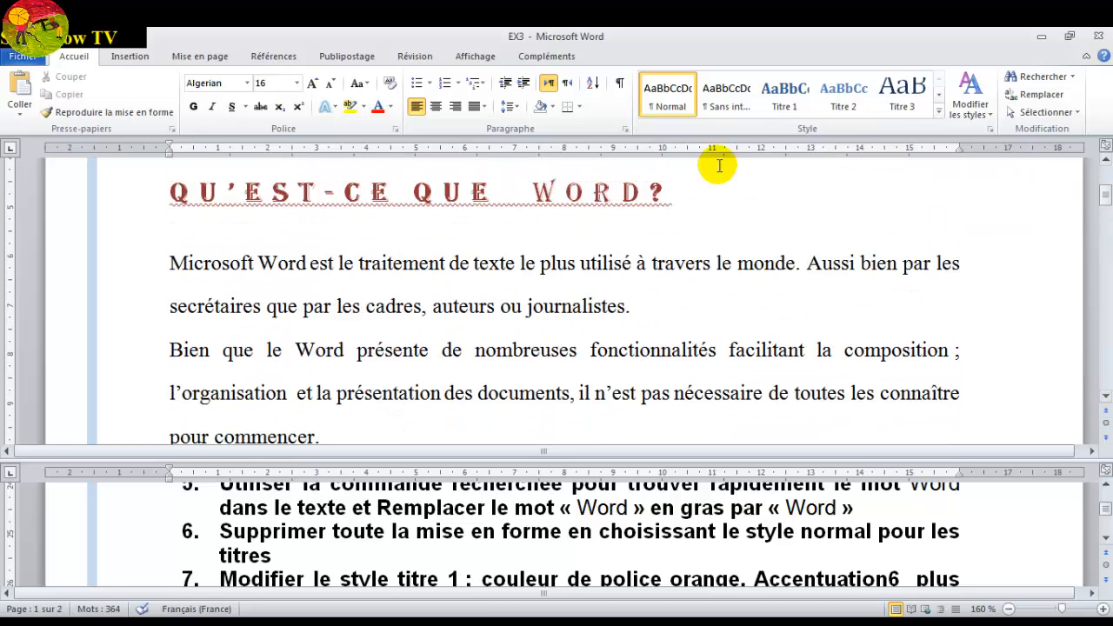
click(153, 193)
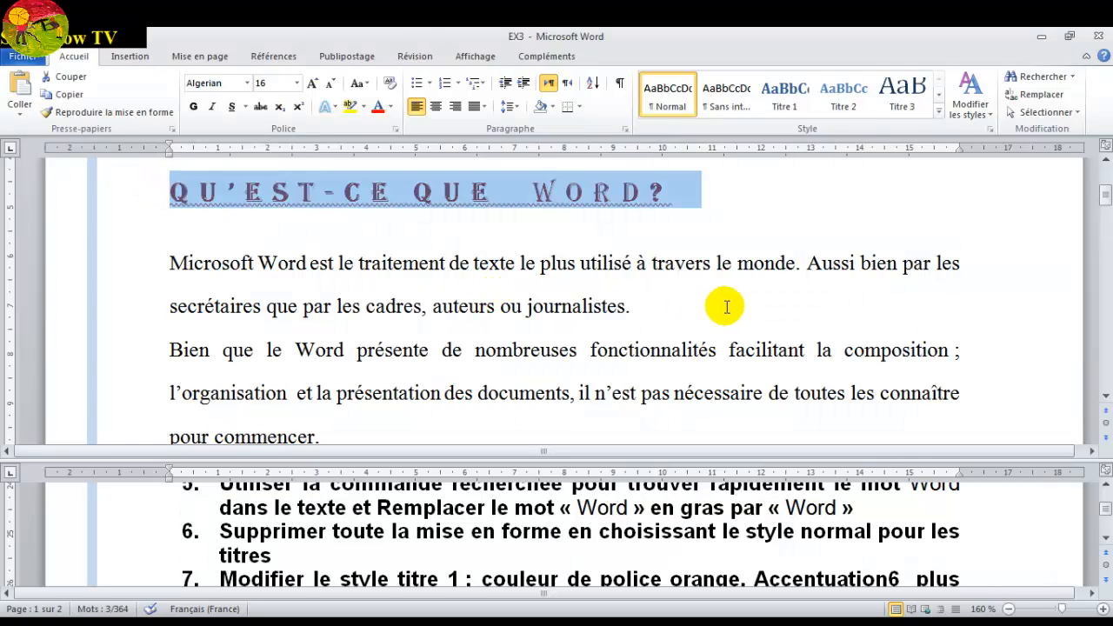
click(1106, 388)
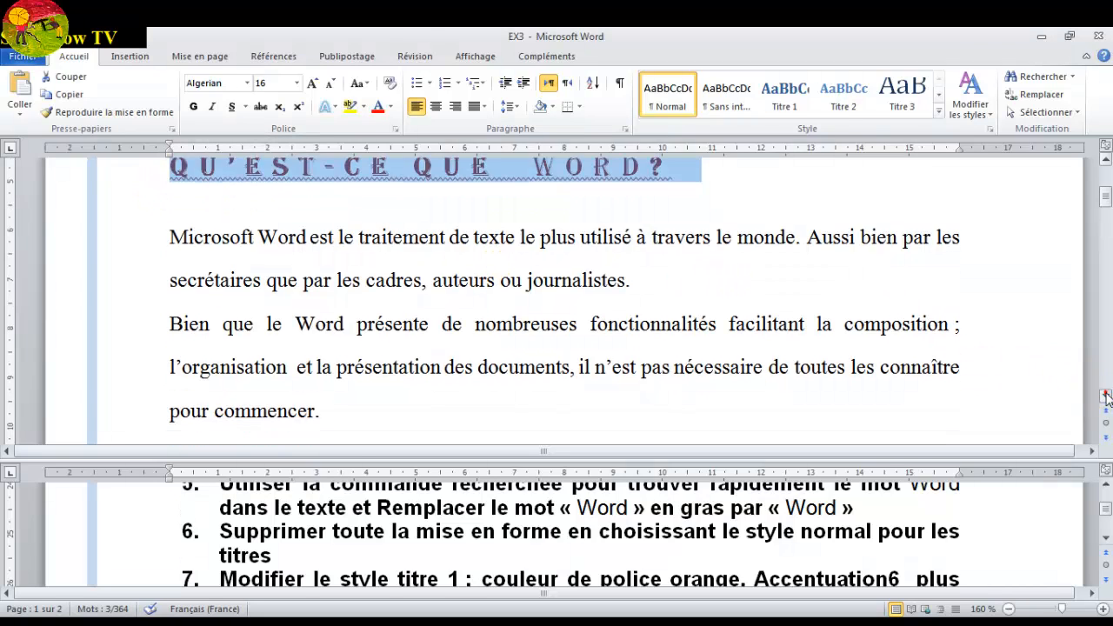
scroll(1105, 396, down, 4)
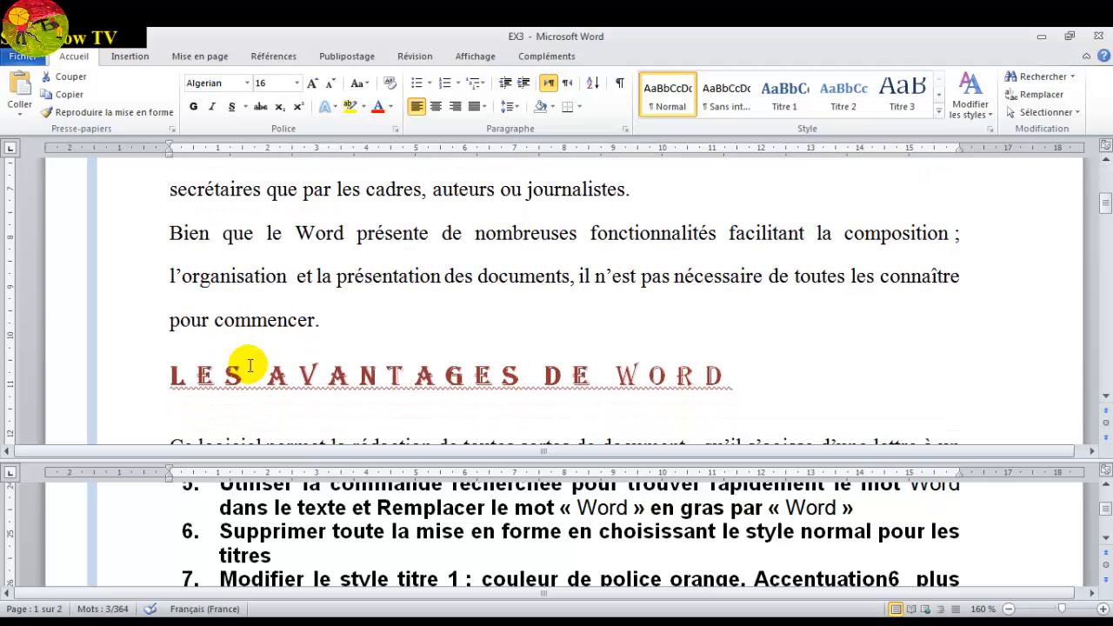
click(114, 383)
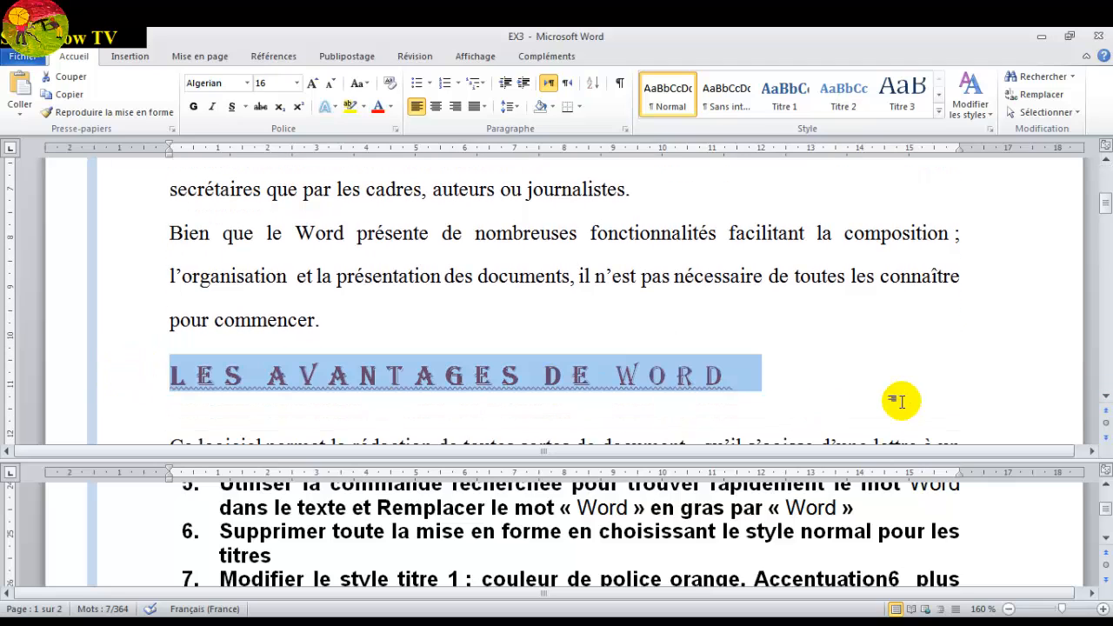
scroll(1106, 399, down, 5)
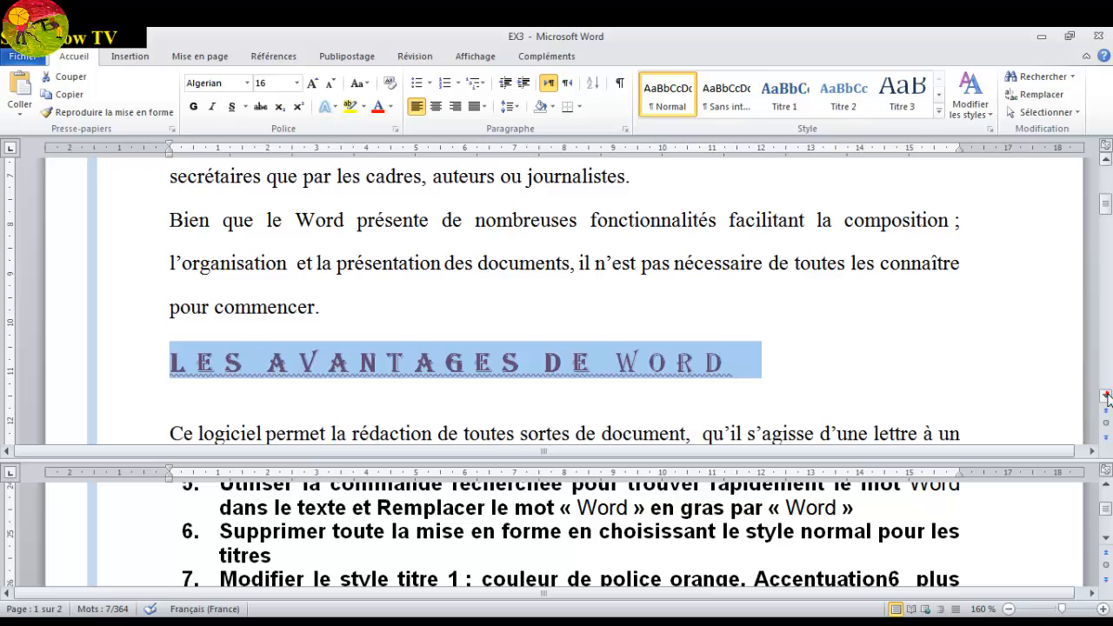
scroll(1106, 398, down, 4)
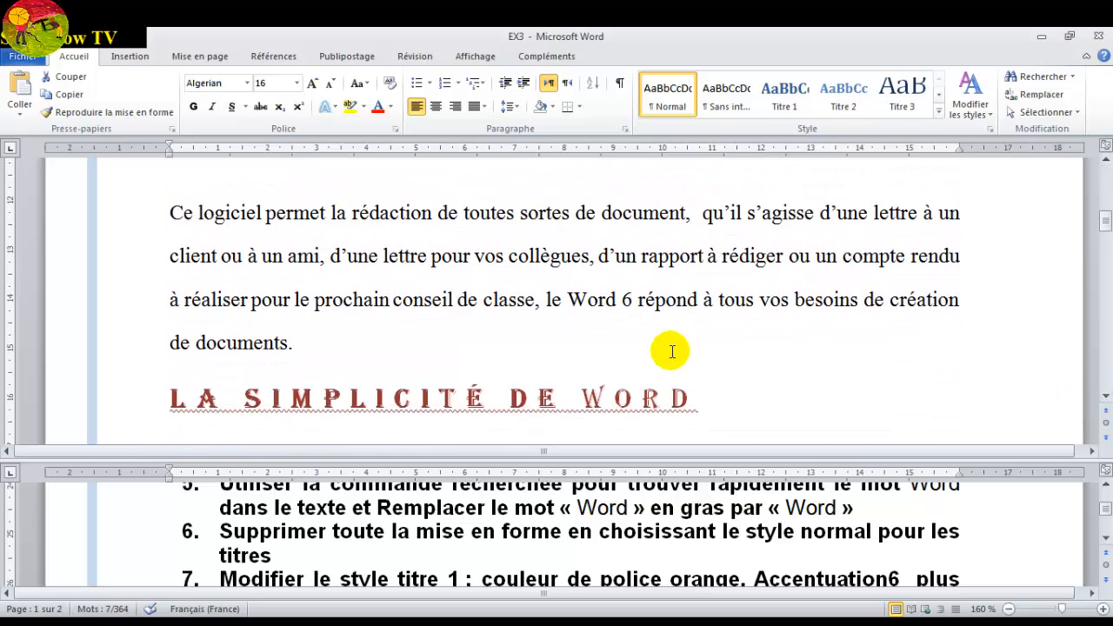
click(121, 415)
click(122, 410)
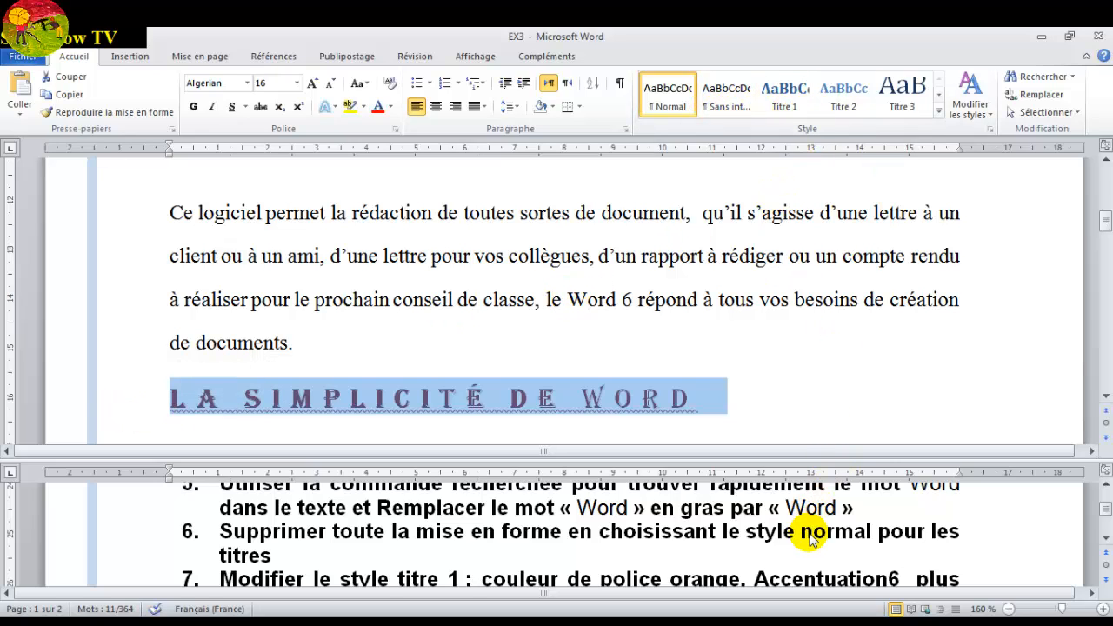
click(675, 91)
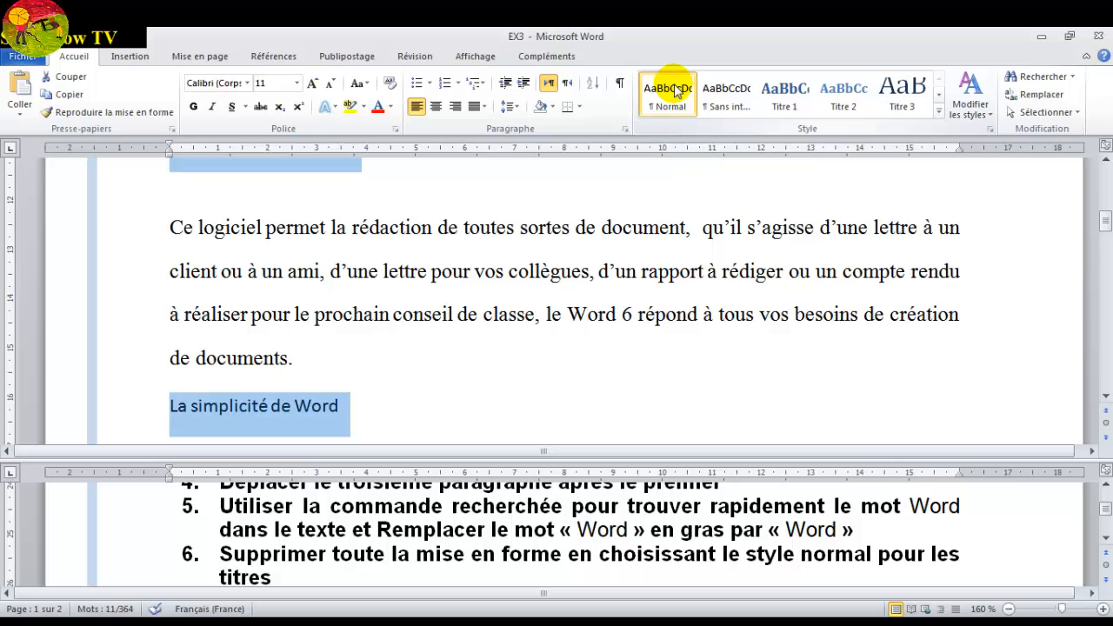
Read exercise instruction 7 on modifying the Titre 1 style.
click(1106, 540)
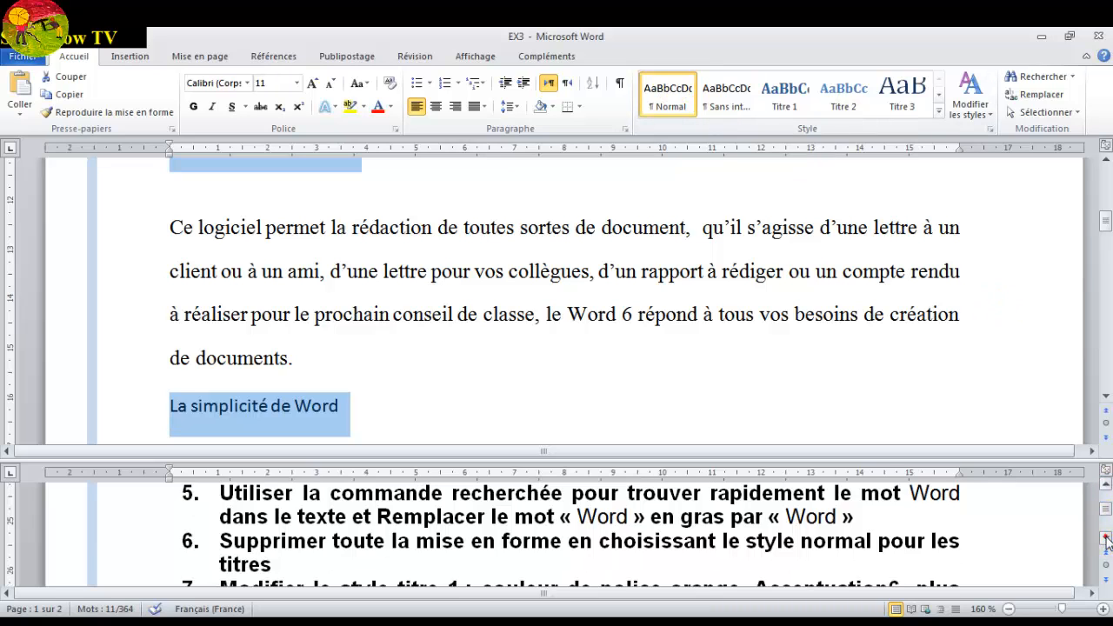
click(1106, 539)
click(1107, 539)
click(1106, 539)
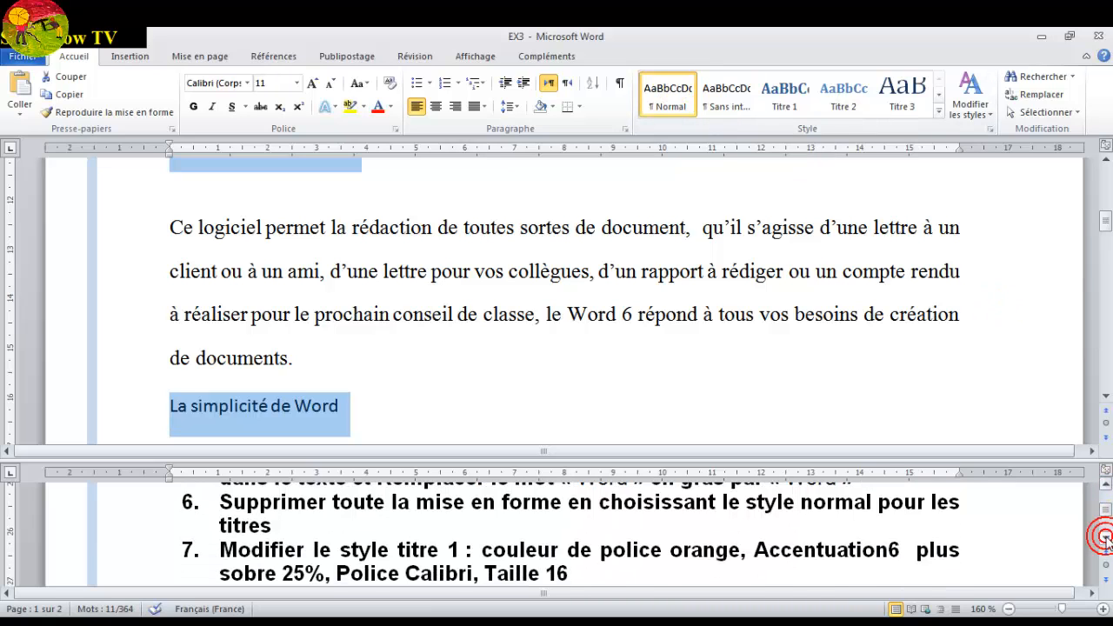
click(1106, 540)
click(1107, 539)
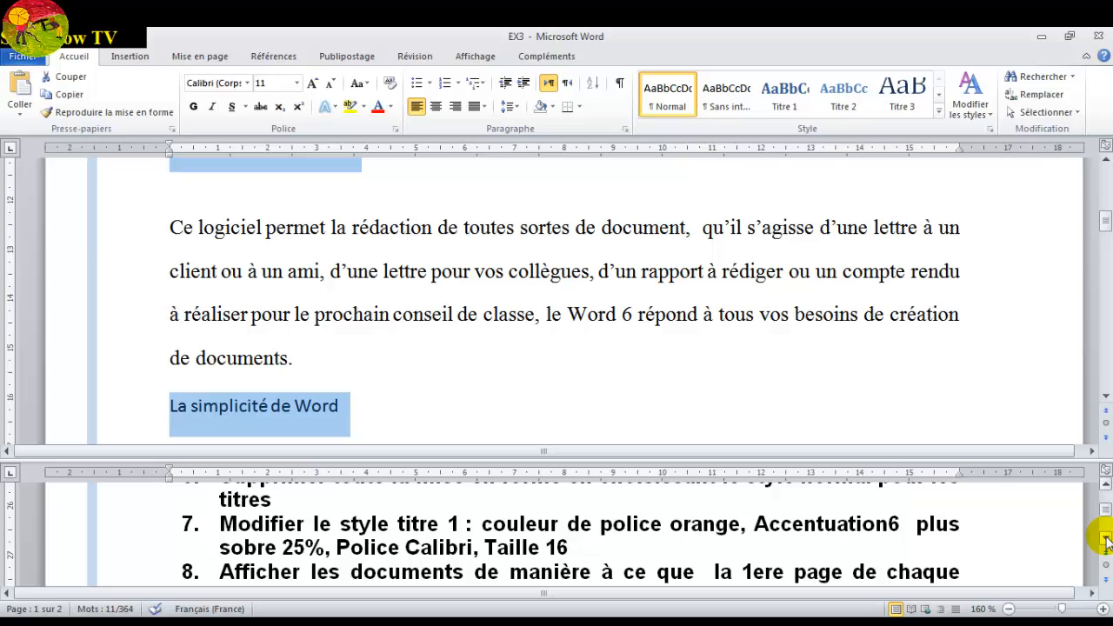
click(940, 113)
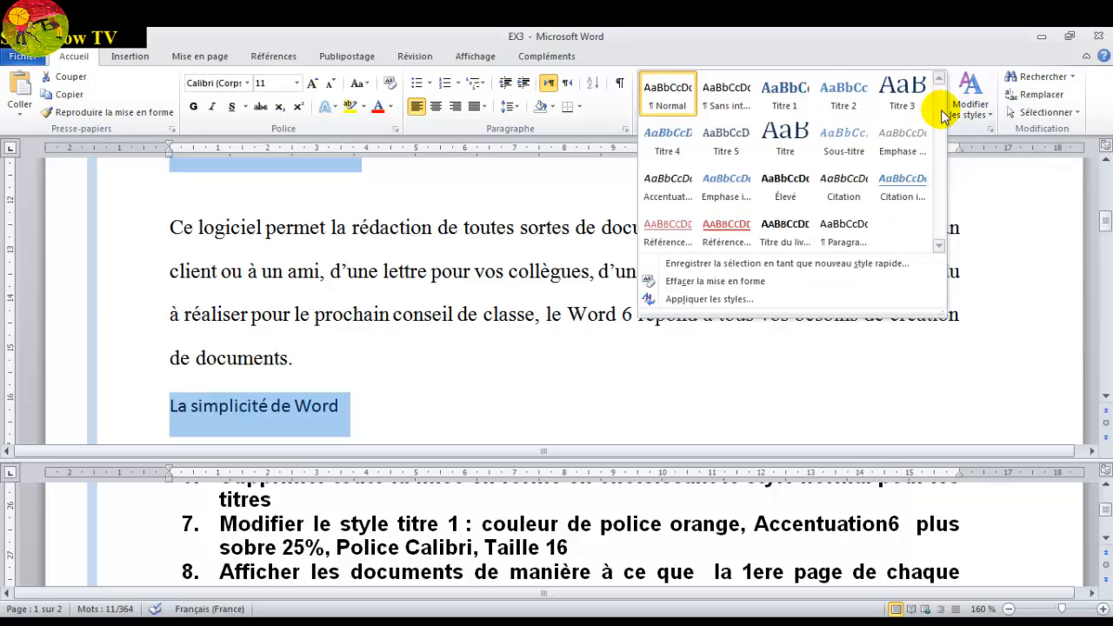
click(899, 45)
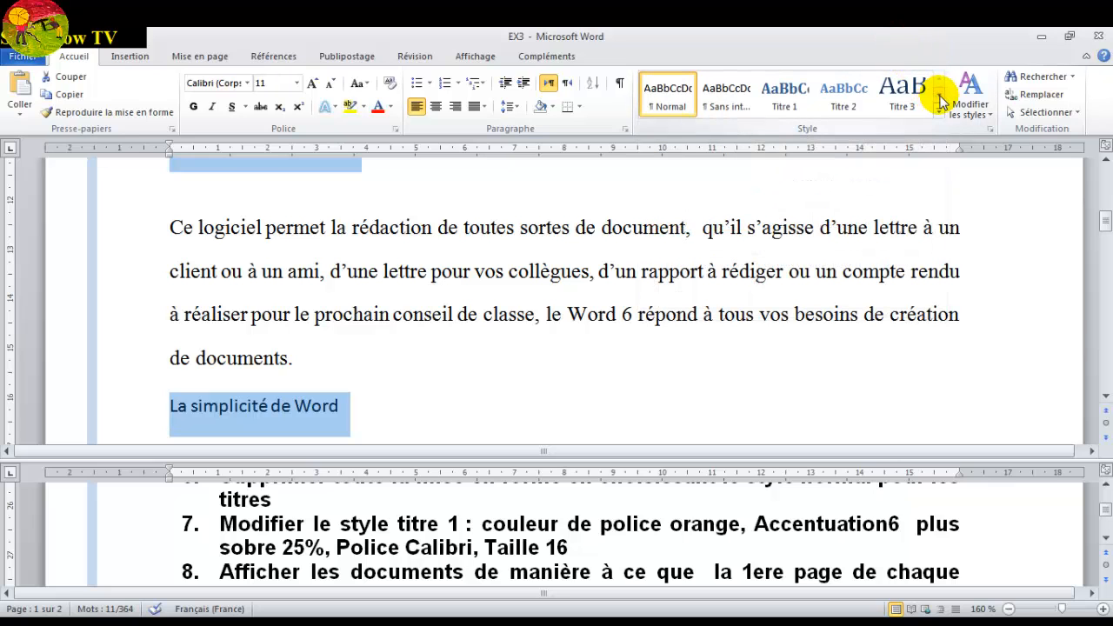
click(940, 100)
click(989, 116)
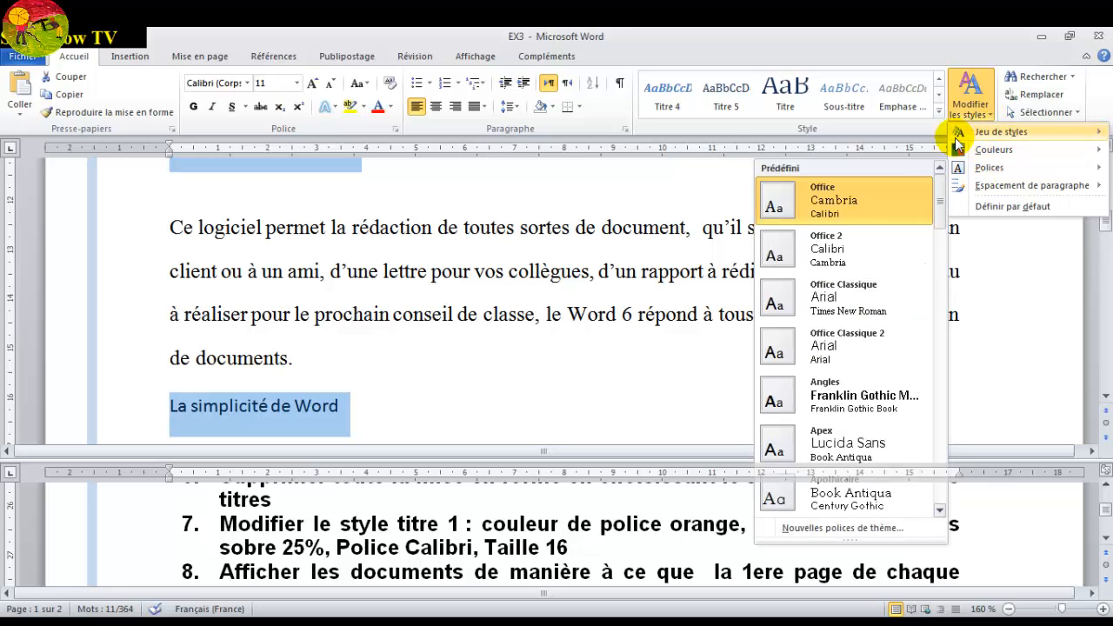
mouse_move(957, 133)
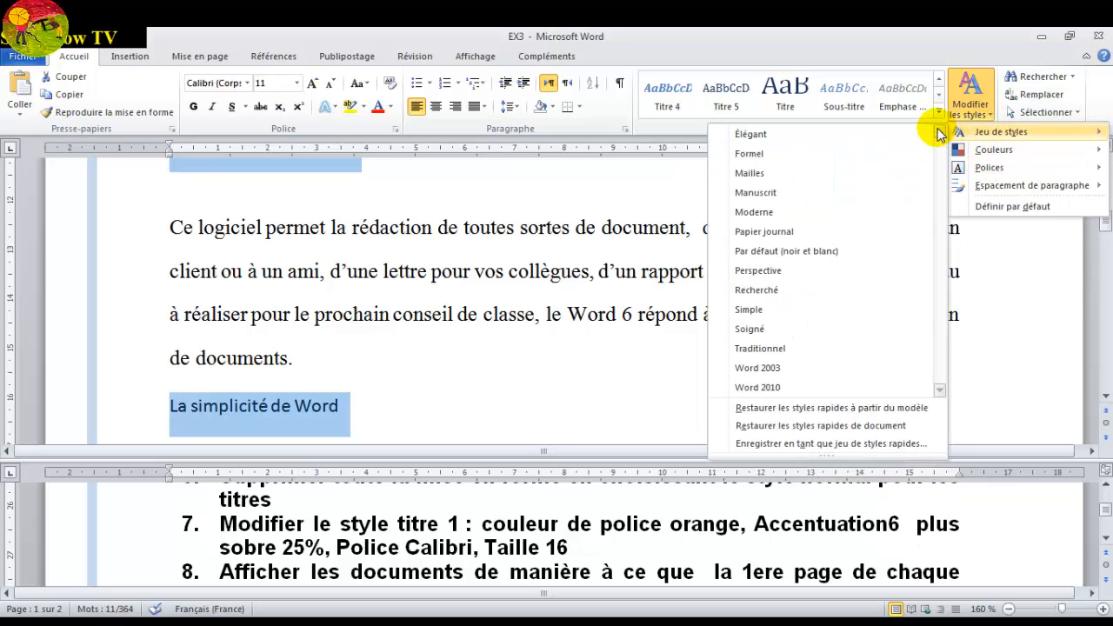
click(928, 48)
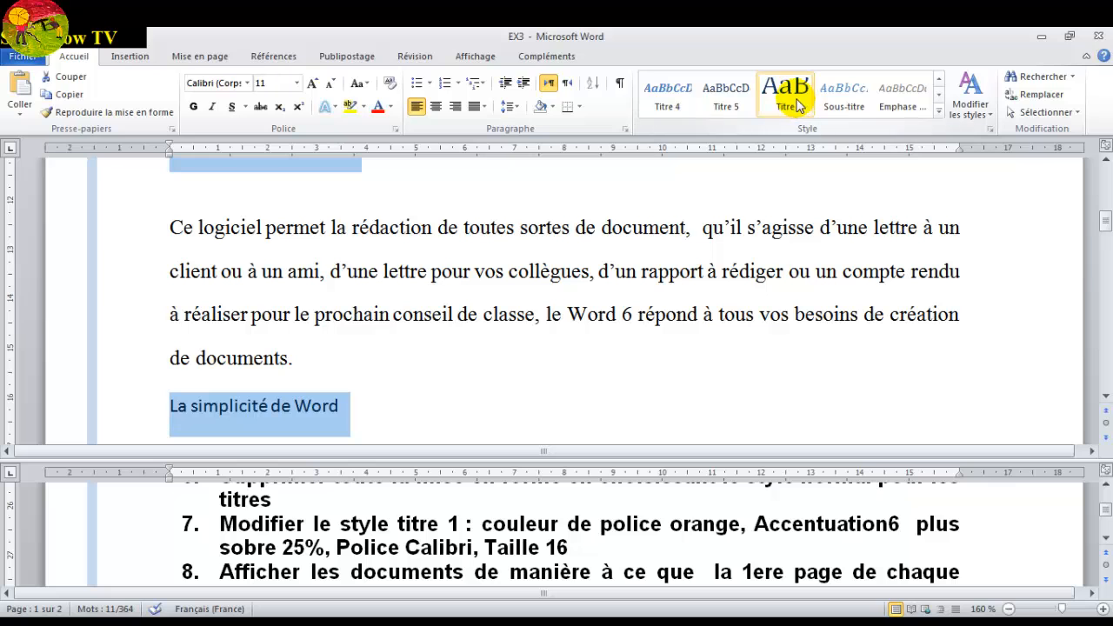
Apply the Titre 1 style to the three selected headings.
click(941, 80)
click(789, 92)
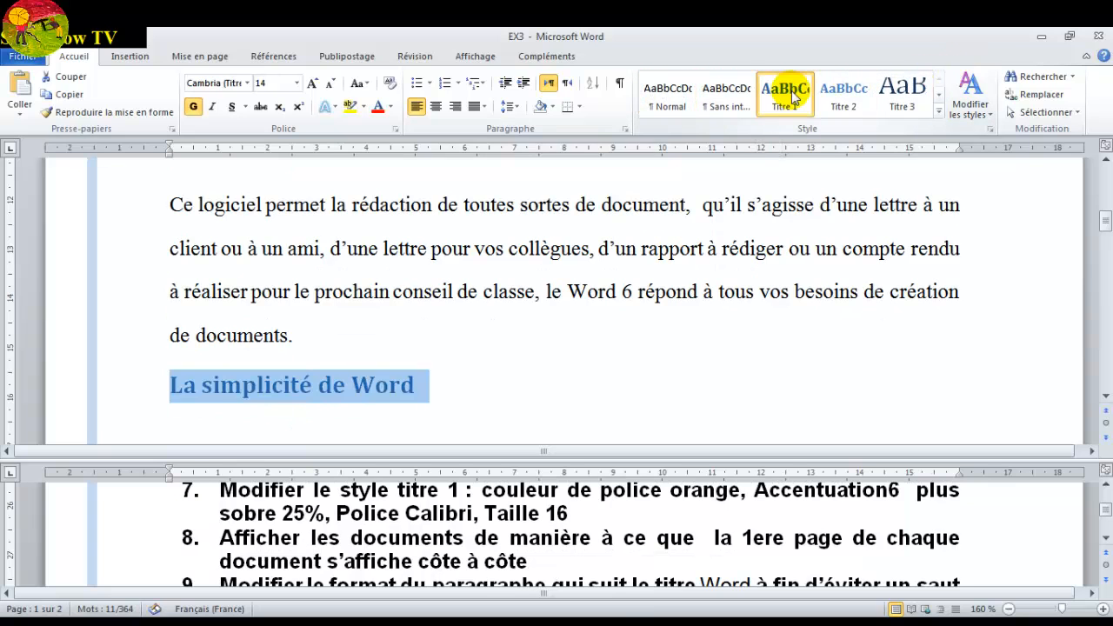
click(938, 108)
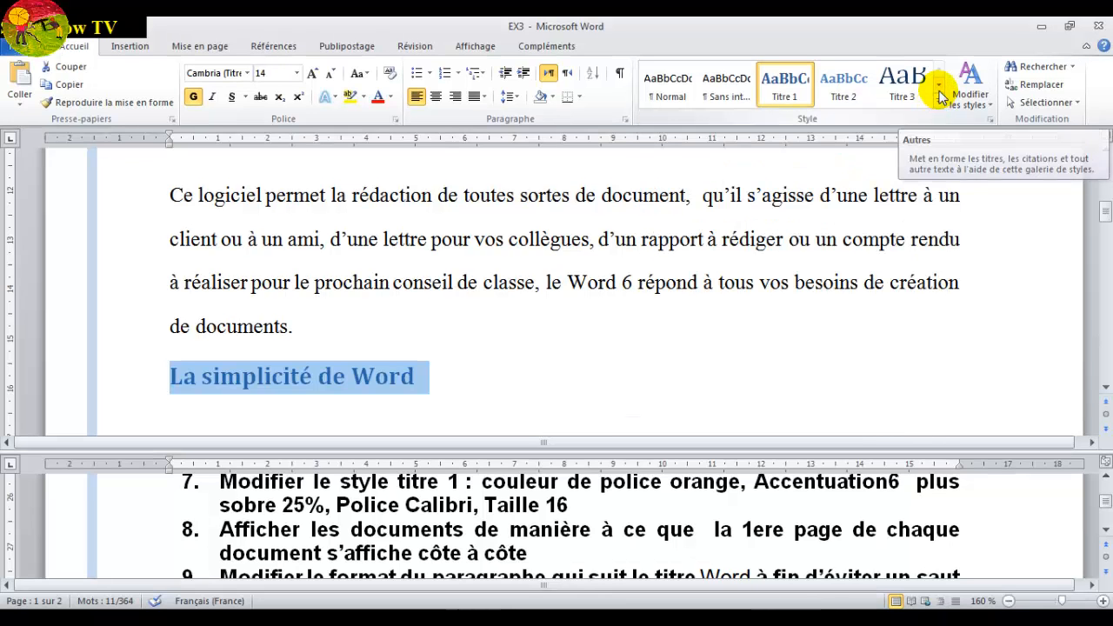
click(939, 98)
click(939, 95)
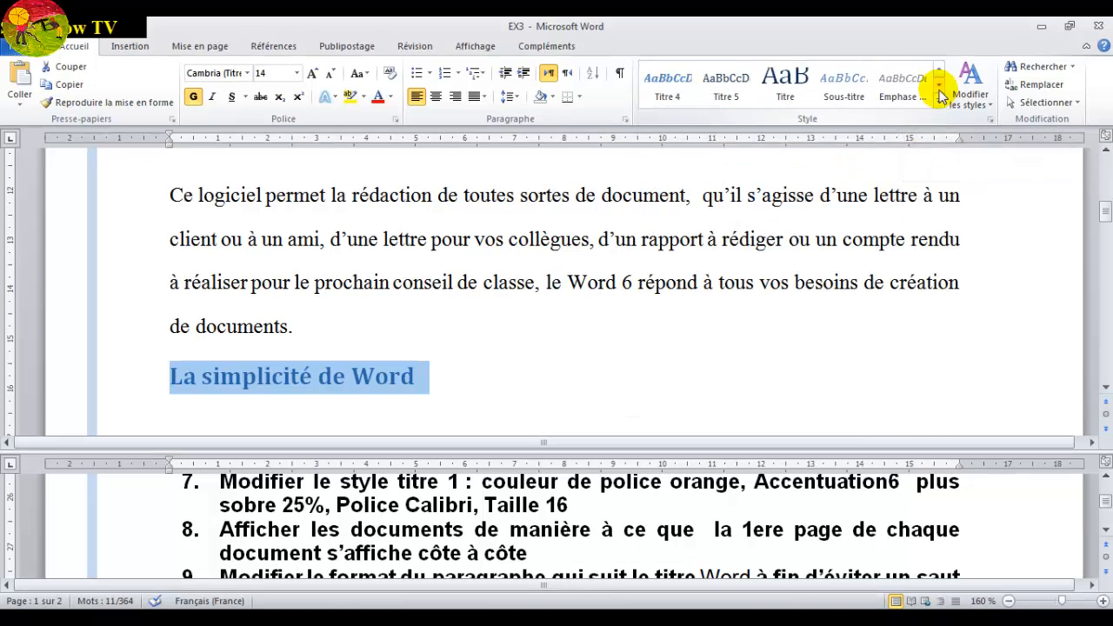
Open the Titre 1 style for modification and set its font colour to orange, Accentuation6, 25% darker.
click(991, 118)
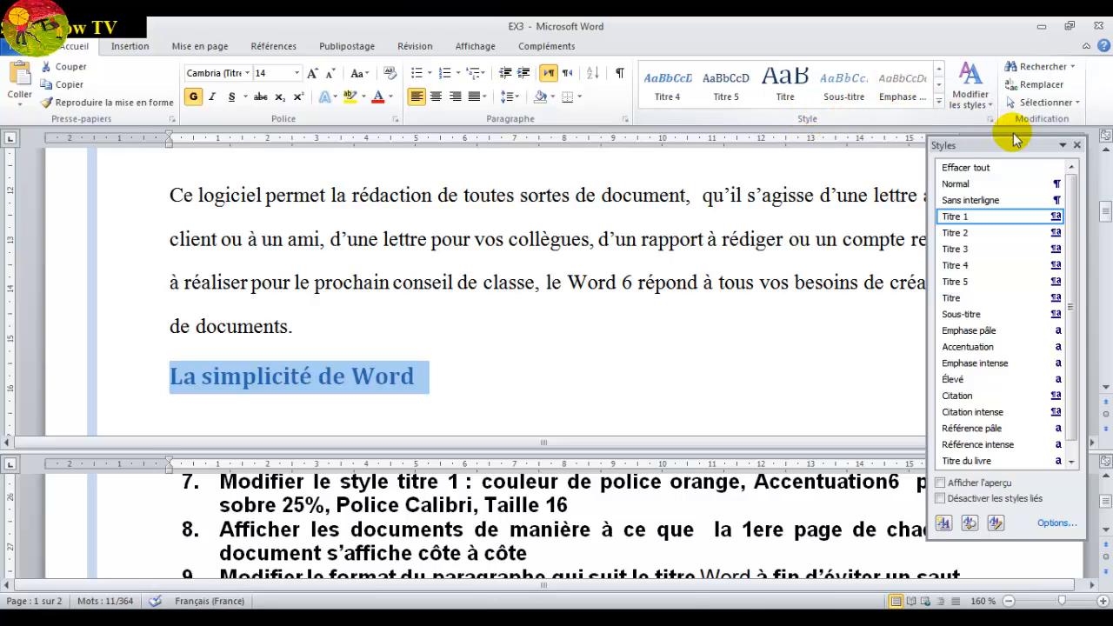
click(1056, 220)
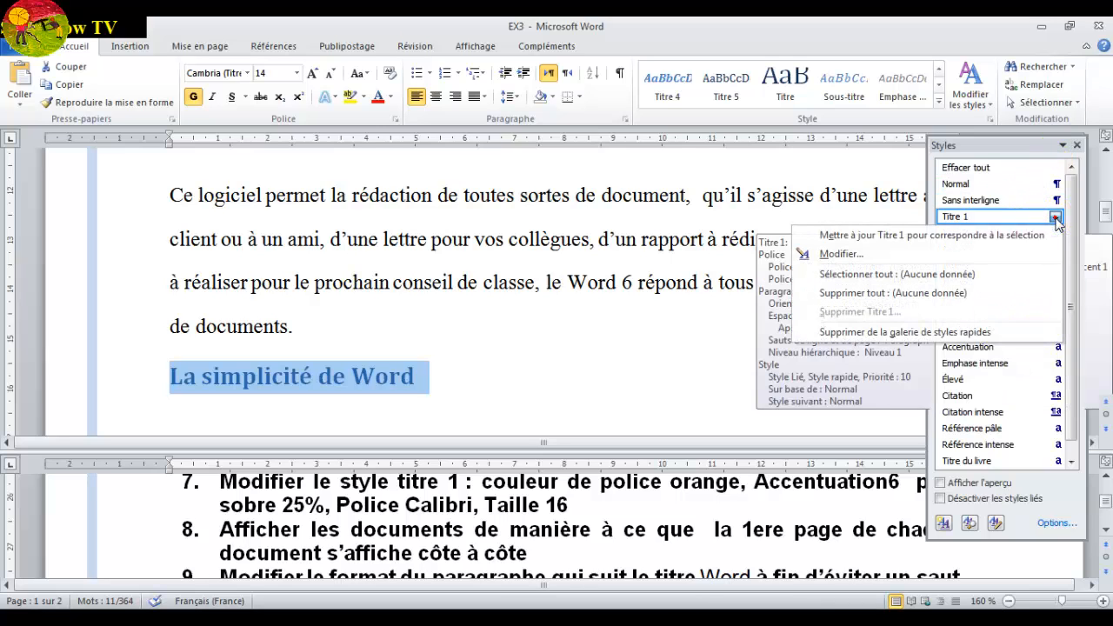
click(896, 258)
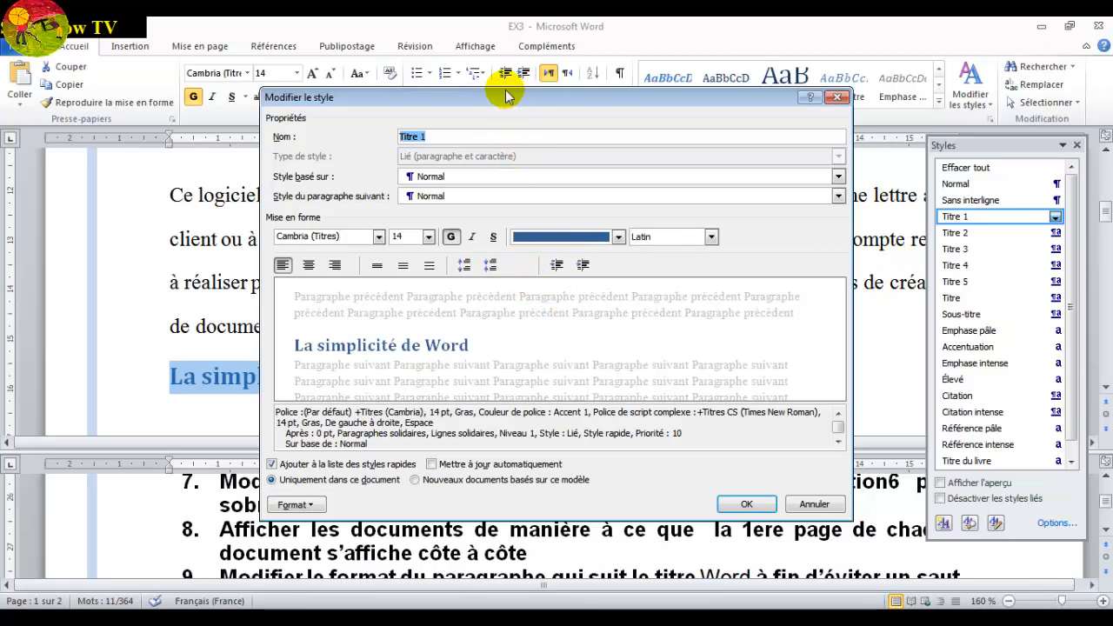
drag(507, 96, 460, 50)
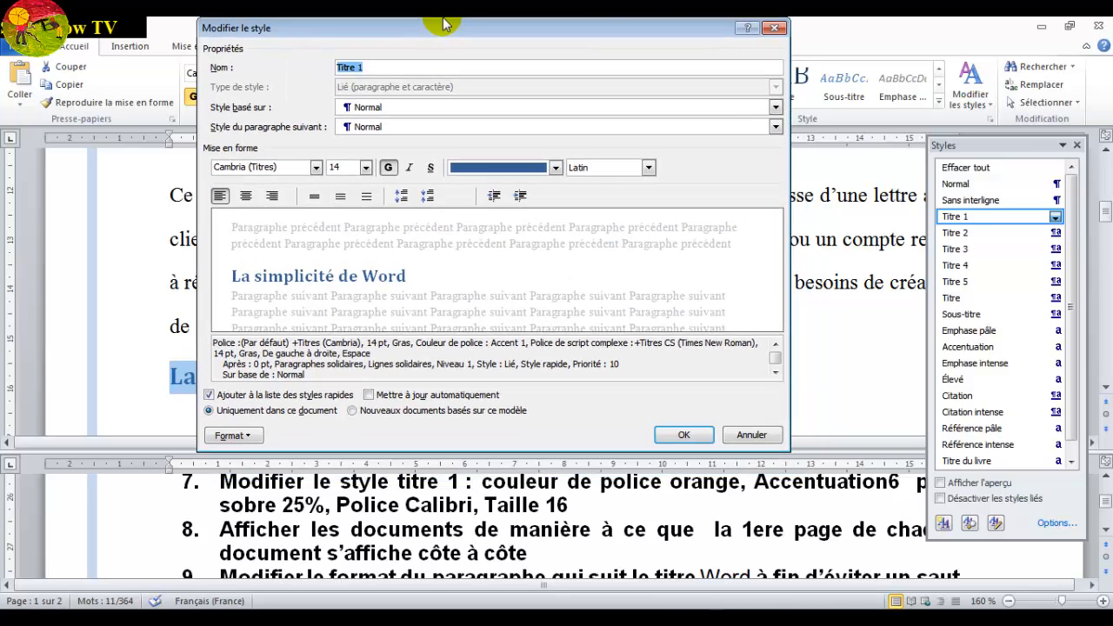
click(478, 169)
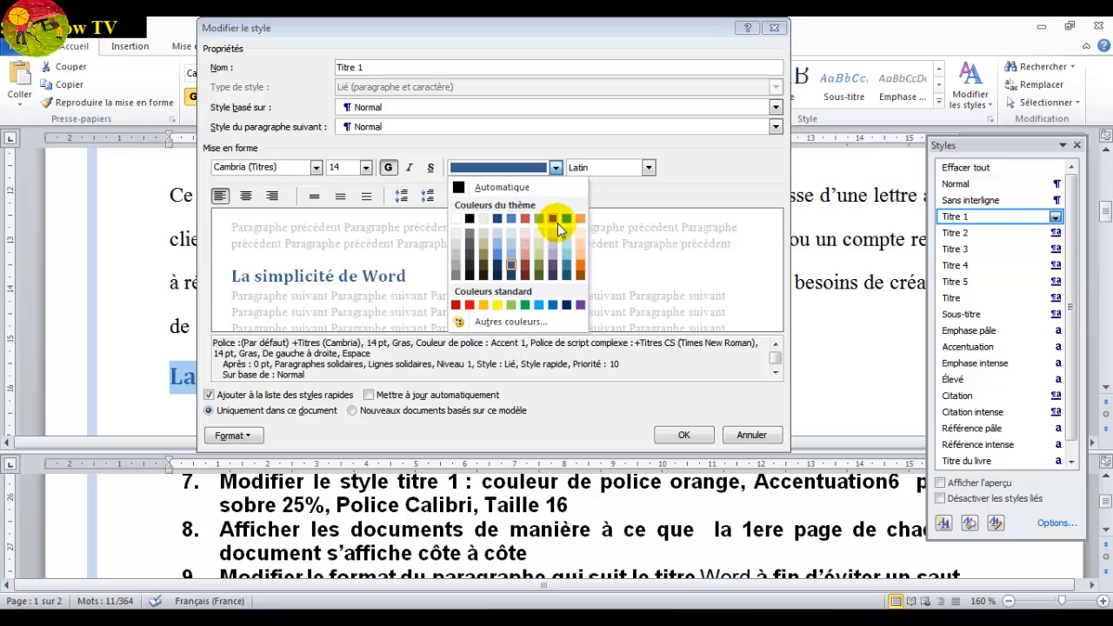
click(580, 265)
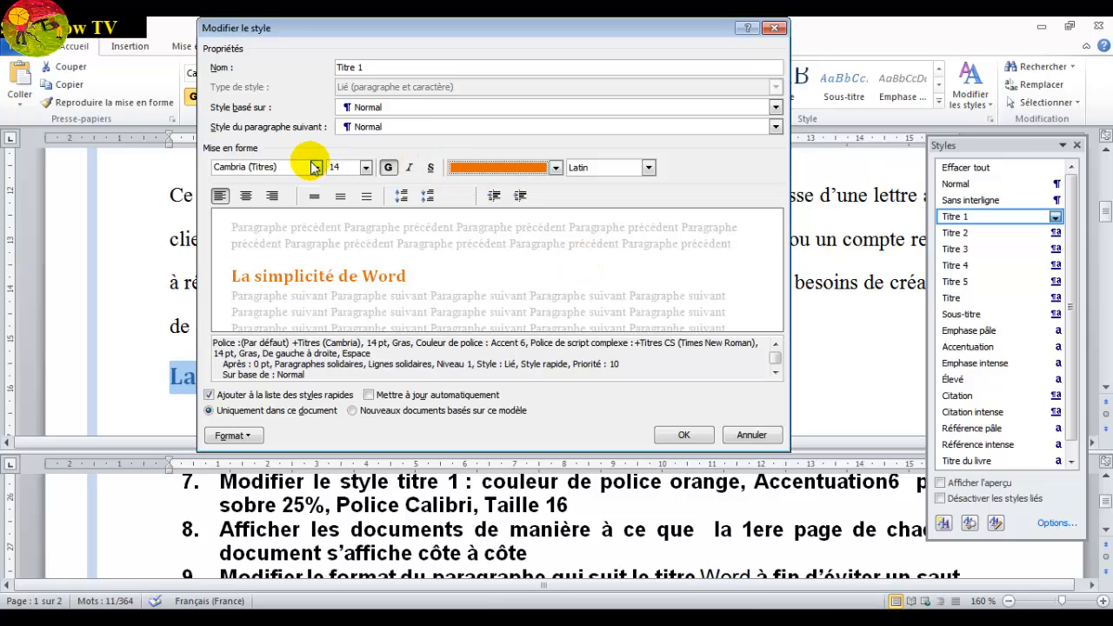
Set the Titre 1 style's font to Calibri at size 16, save the style changes and close the styles list.
click(316, 168)
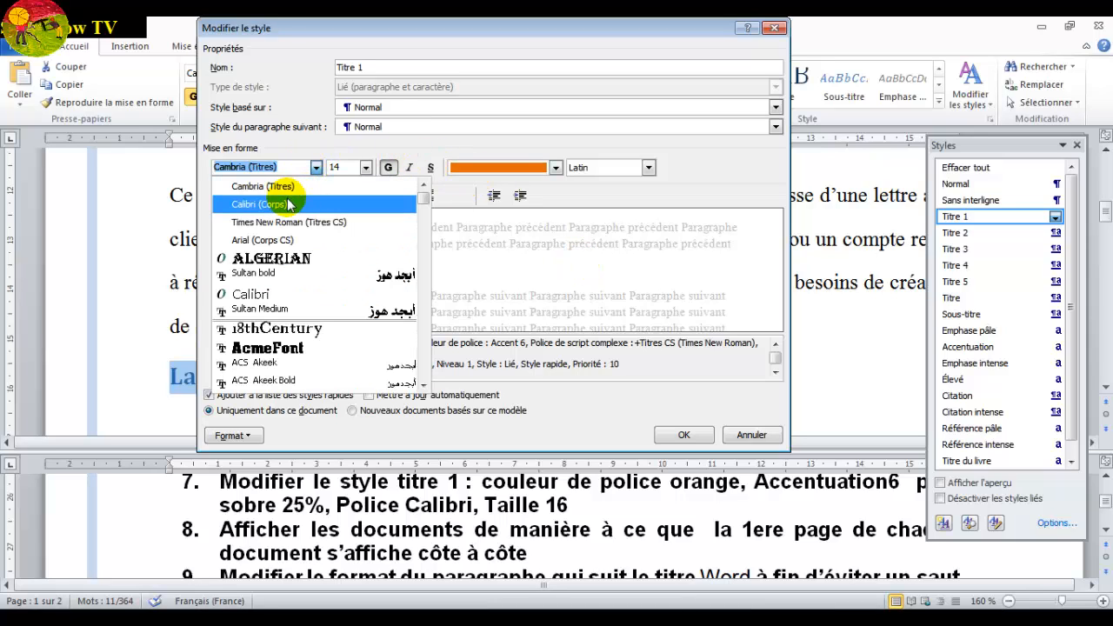
click(260, 297)
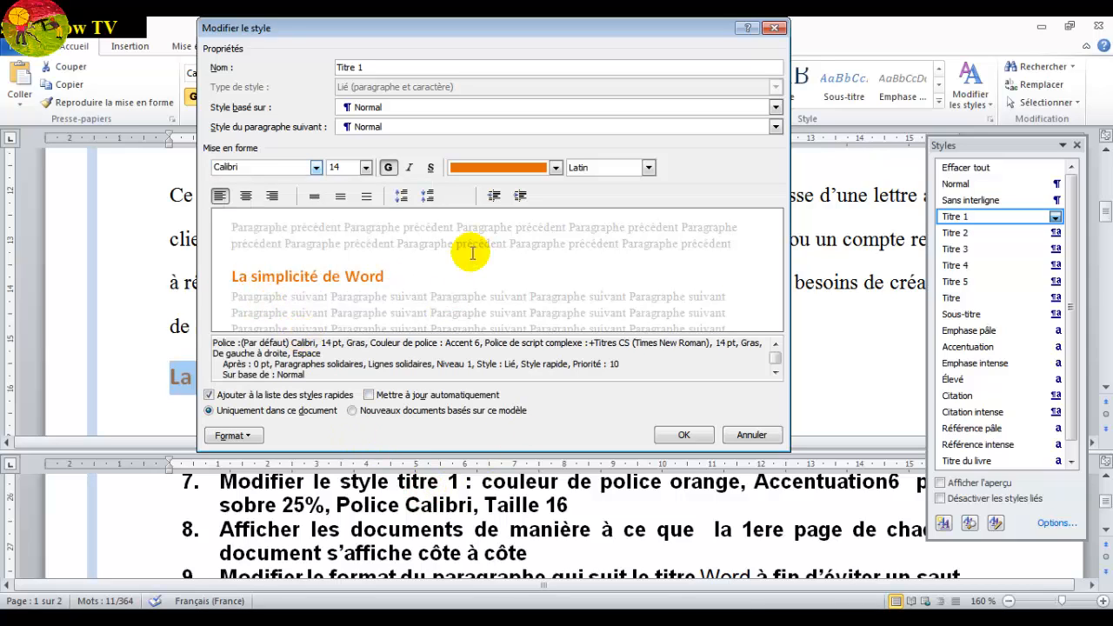
click(366, 167)
click(339, 248)
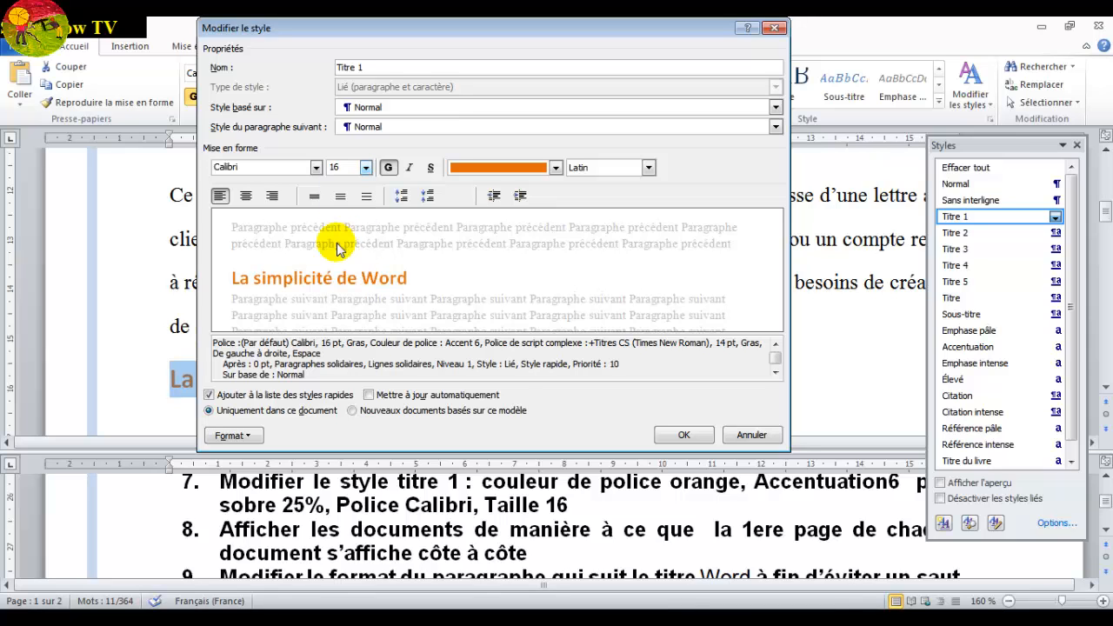
click(684, 435)
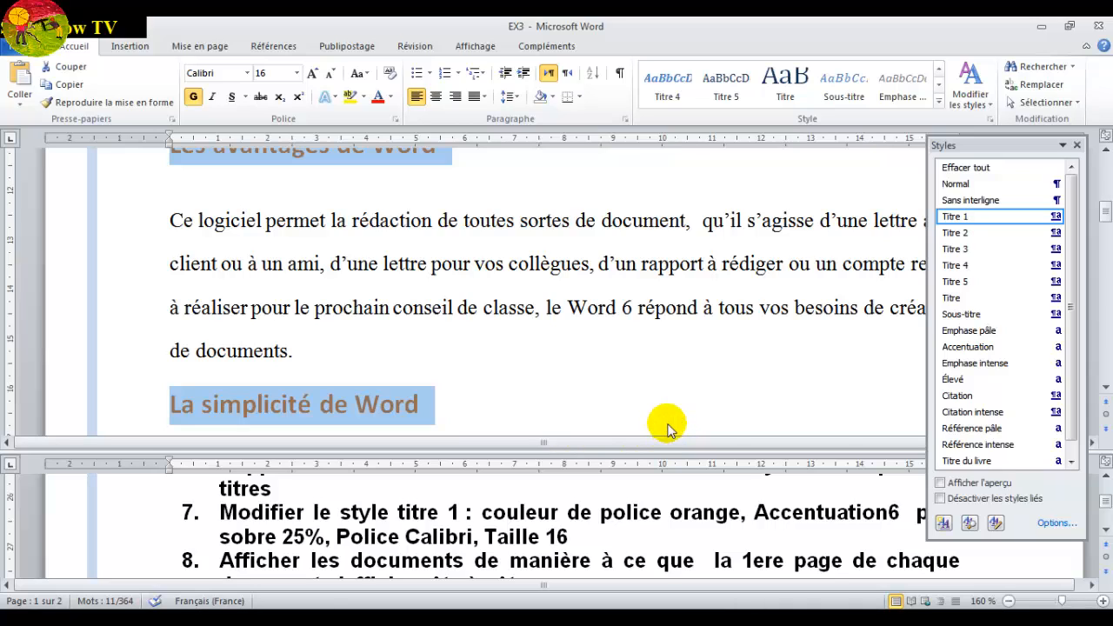
click(1077, 146)
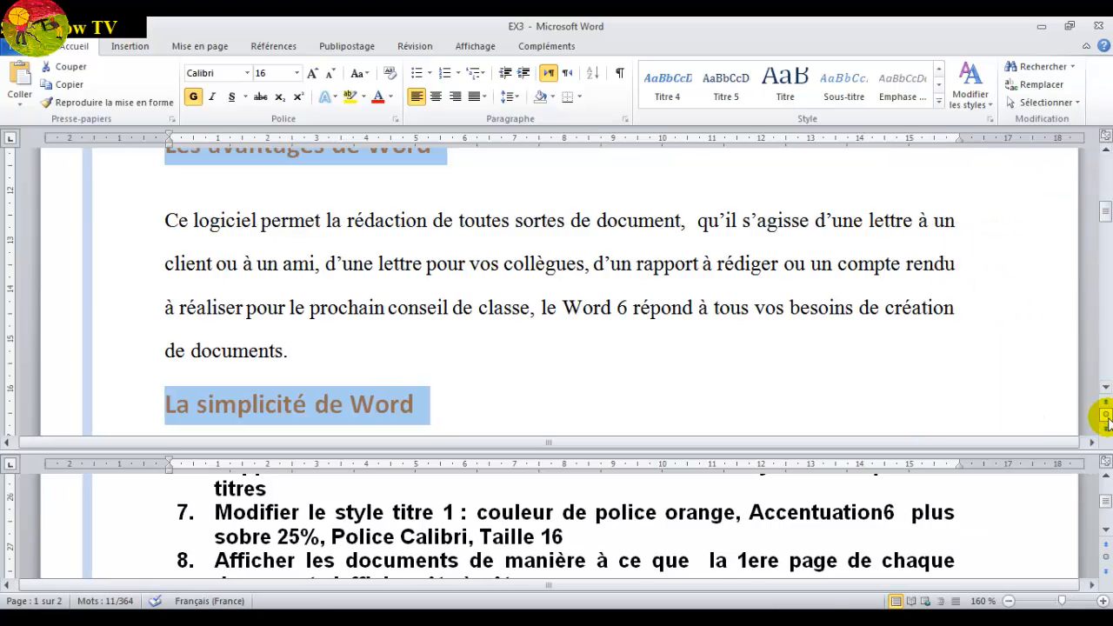
Read exercise instruction 8 and open the recent document EX2 from the Ex Word folder.
click(1107, 531)
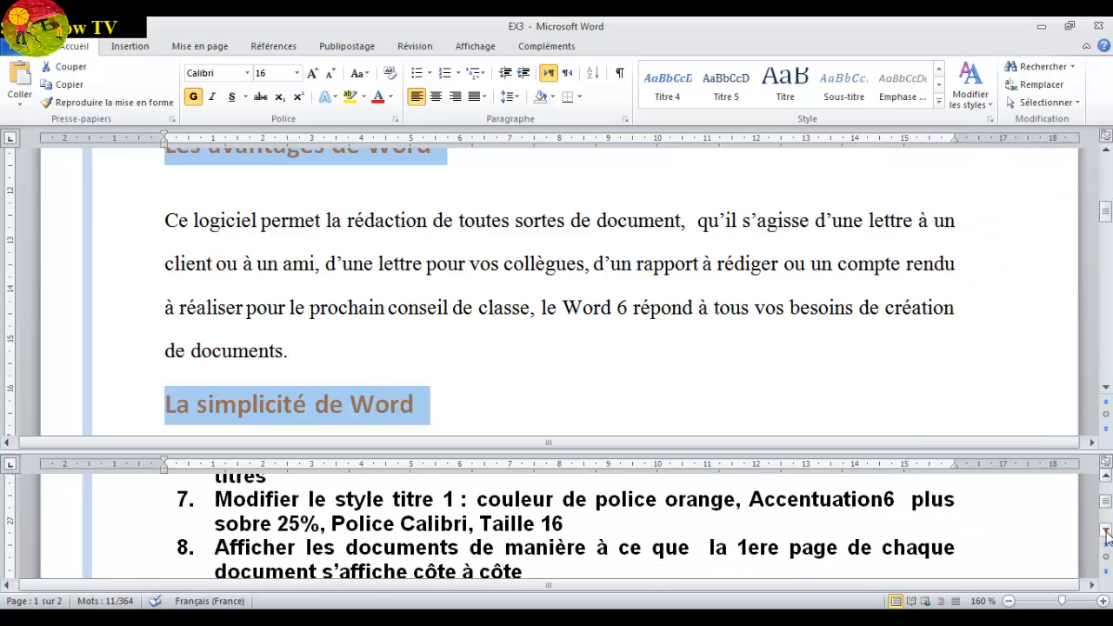
click(1107, 532)
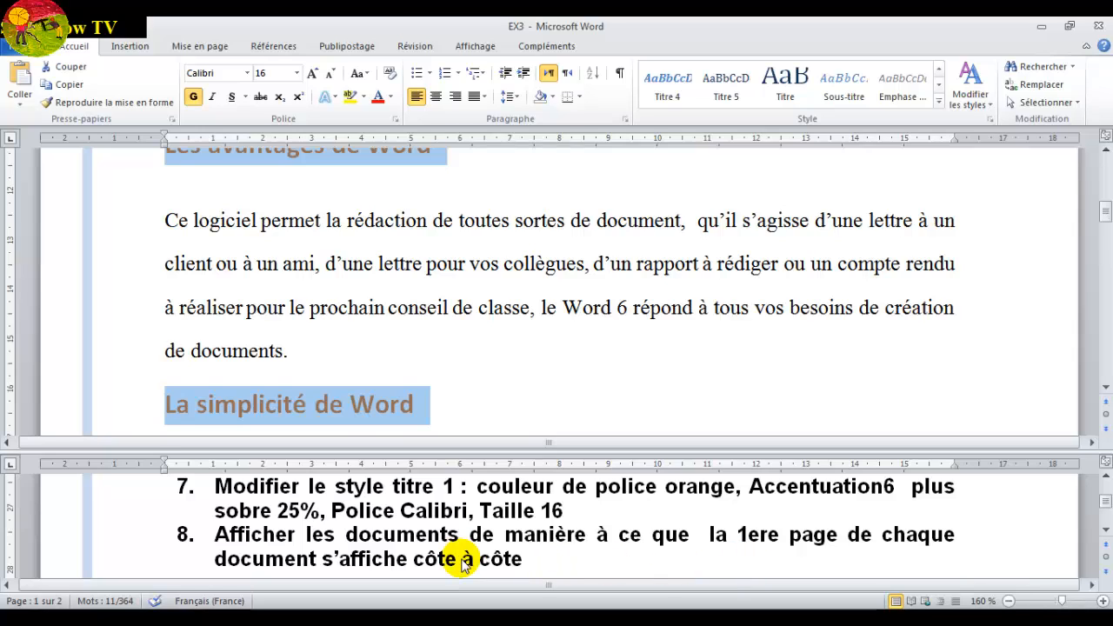
click(30, 48)
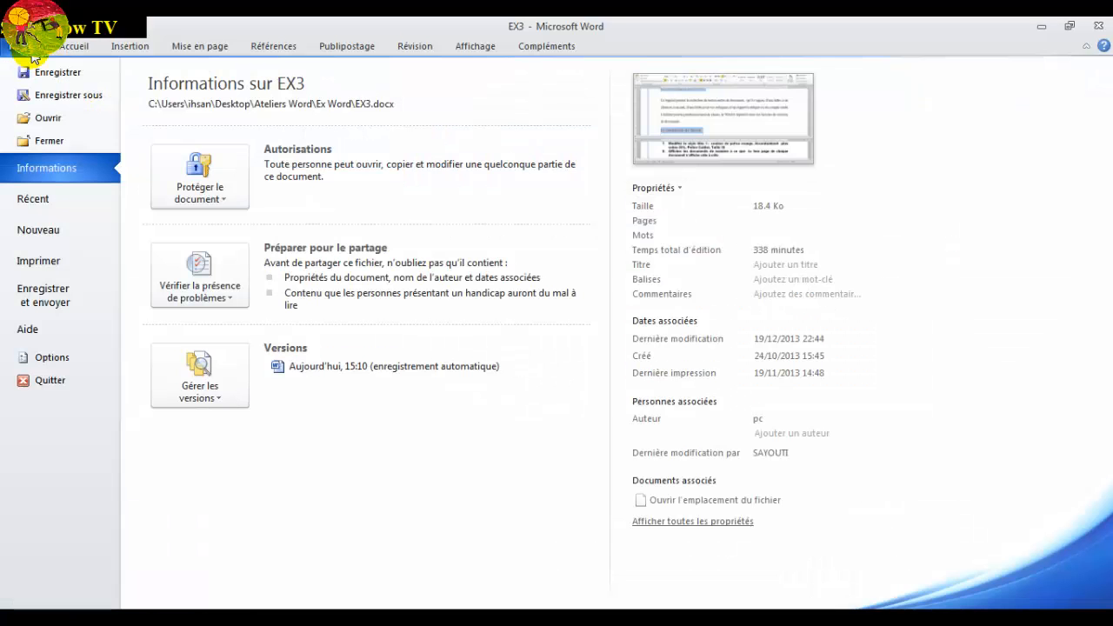
click(41, 210)
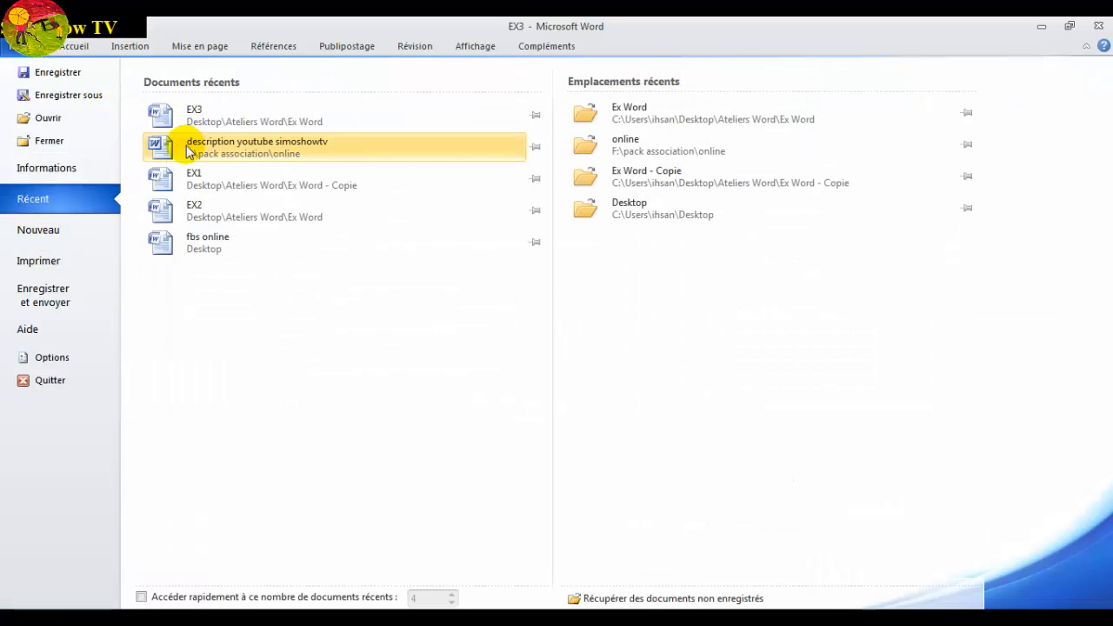
click(161, 209)
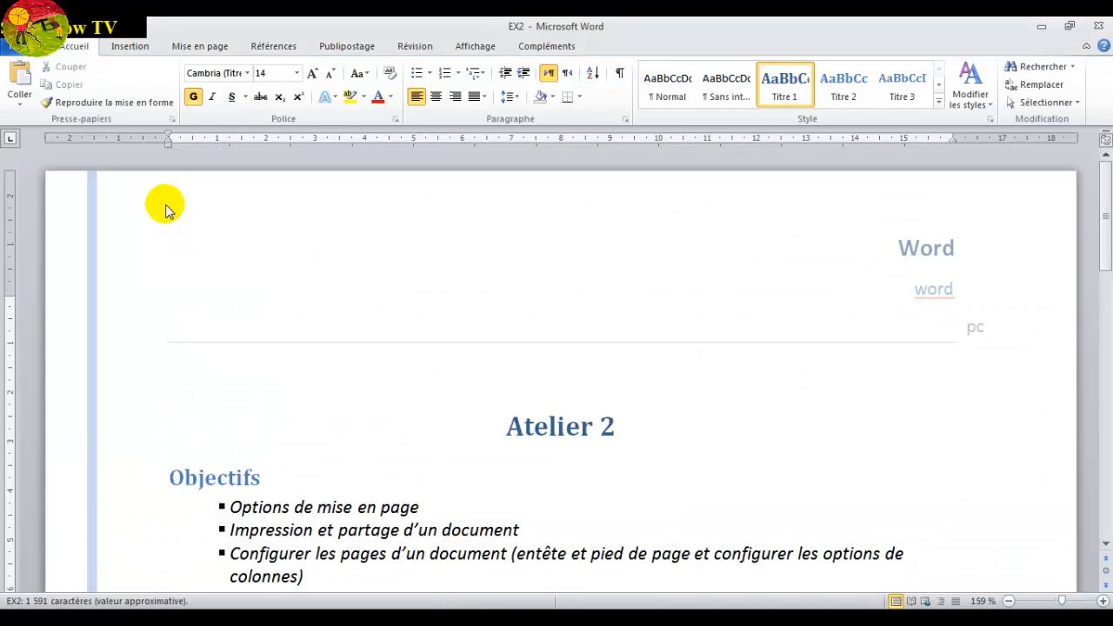
Switch back to the EX3 document and display it side by side with EX2.
click(324, 617)
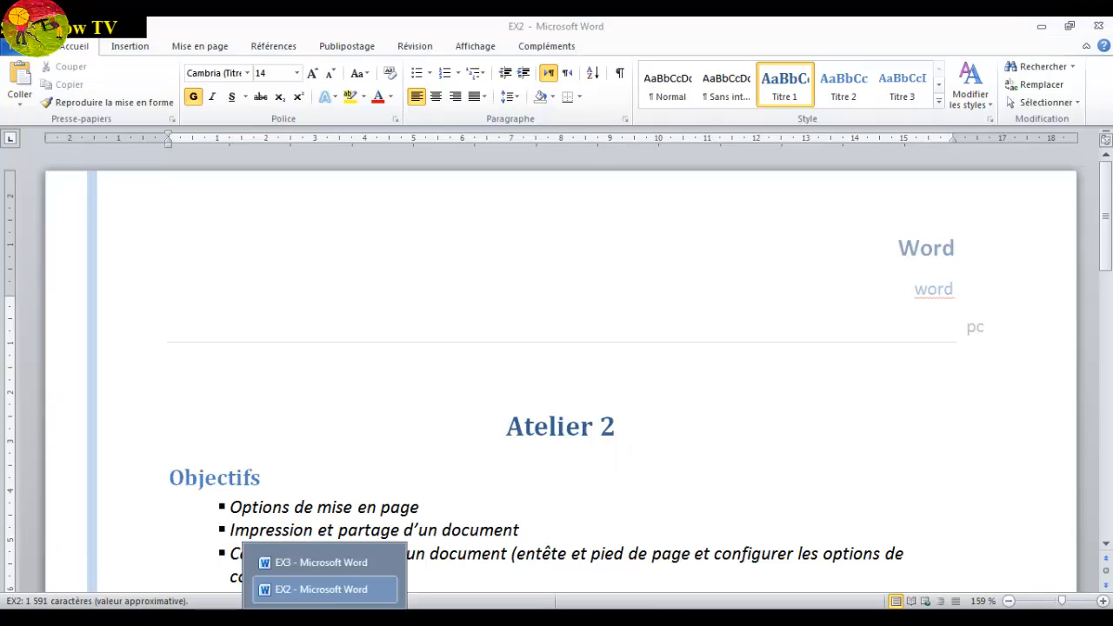
click(313, 570)
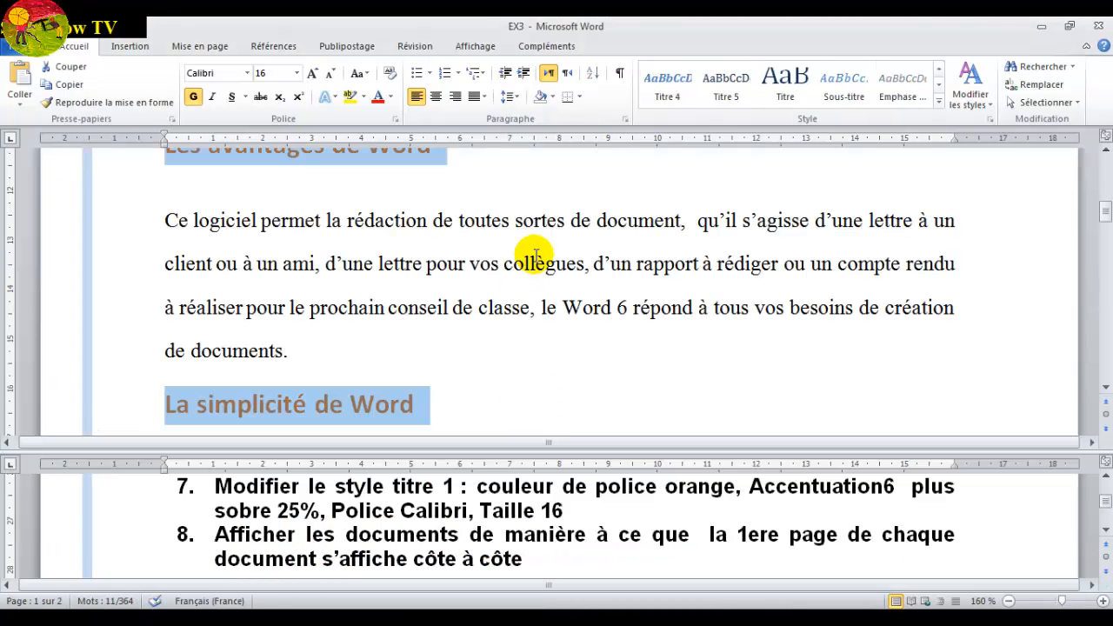
click(476, 43)
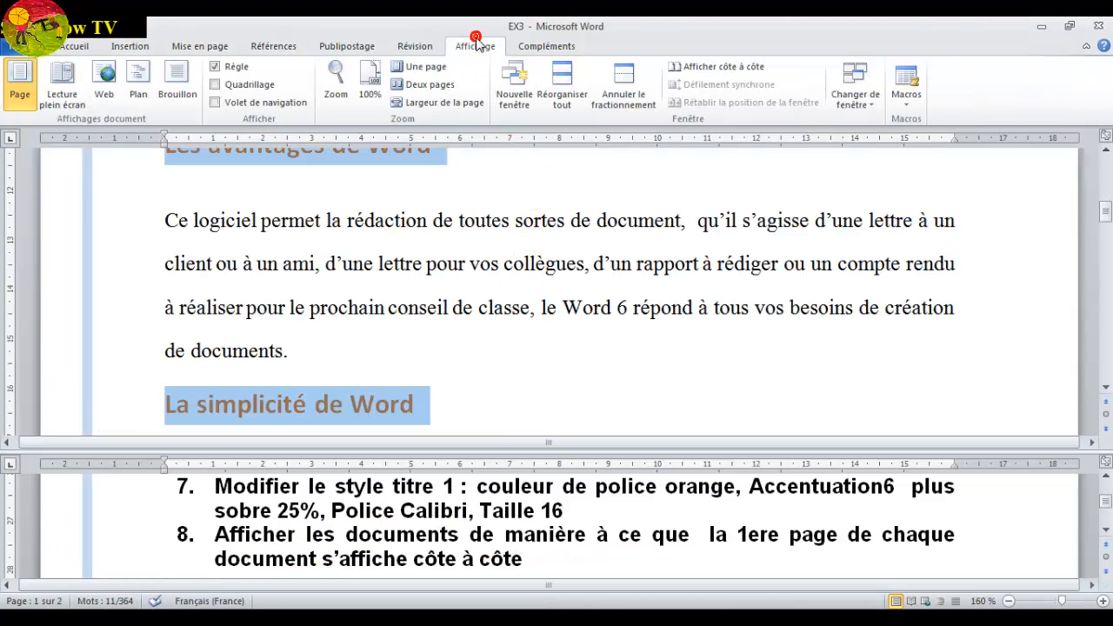
click(696, 67)
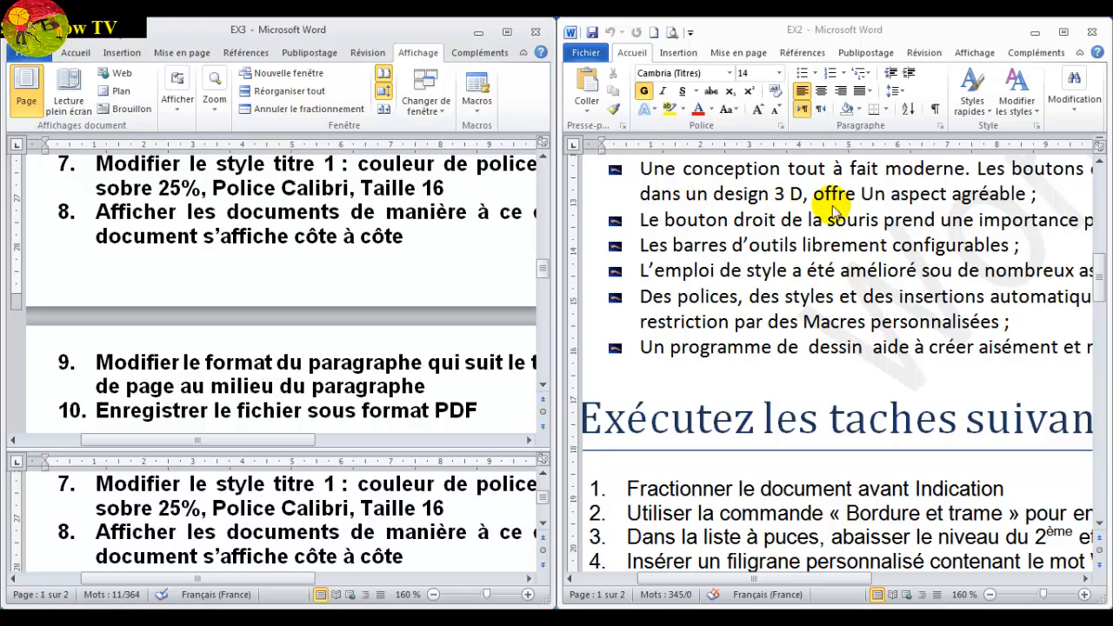
Turn off the side-by-side display so EX3 returns to a single window.
click(444, 117)
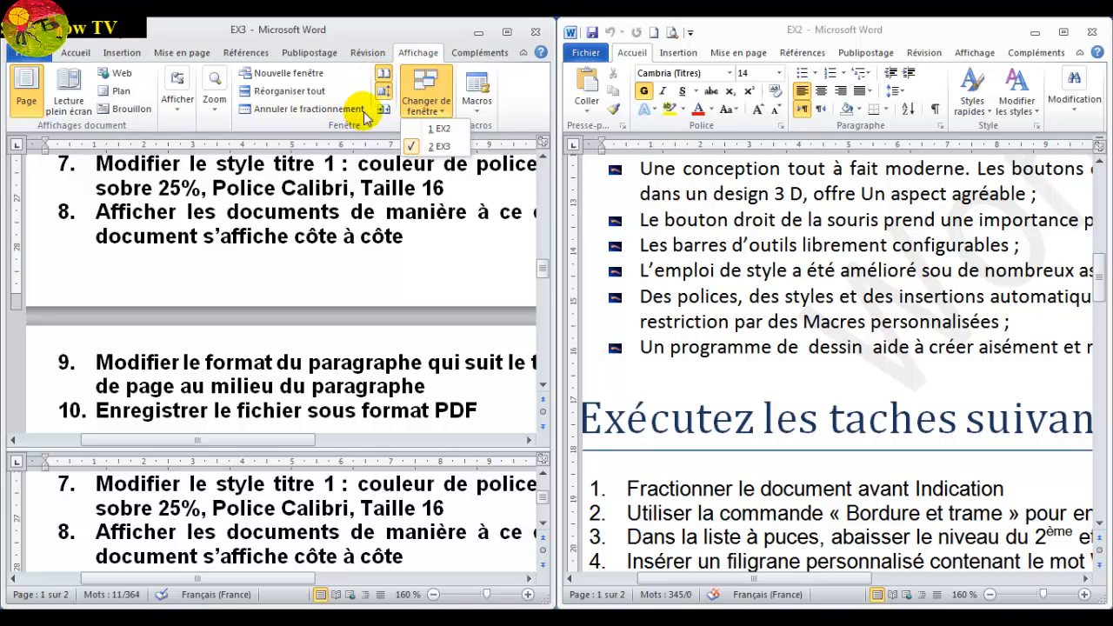
click(383, 73)
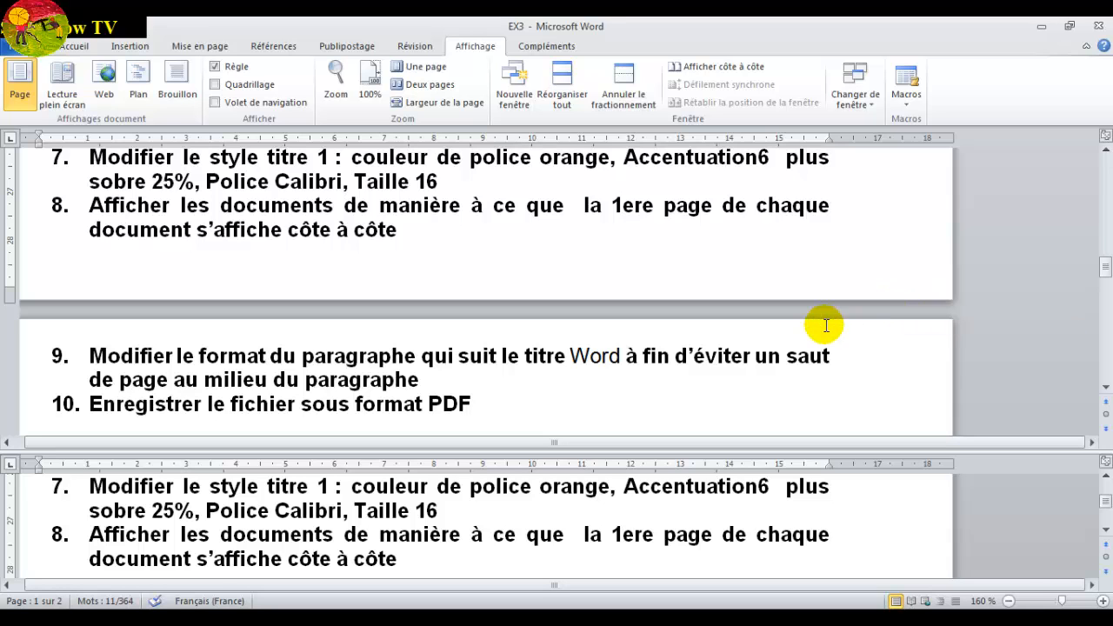
Read exercise instructions 9 and 10 and locate the paragraph under the Word title on page 2.
drag(1105, 263, 1100, 220)
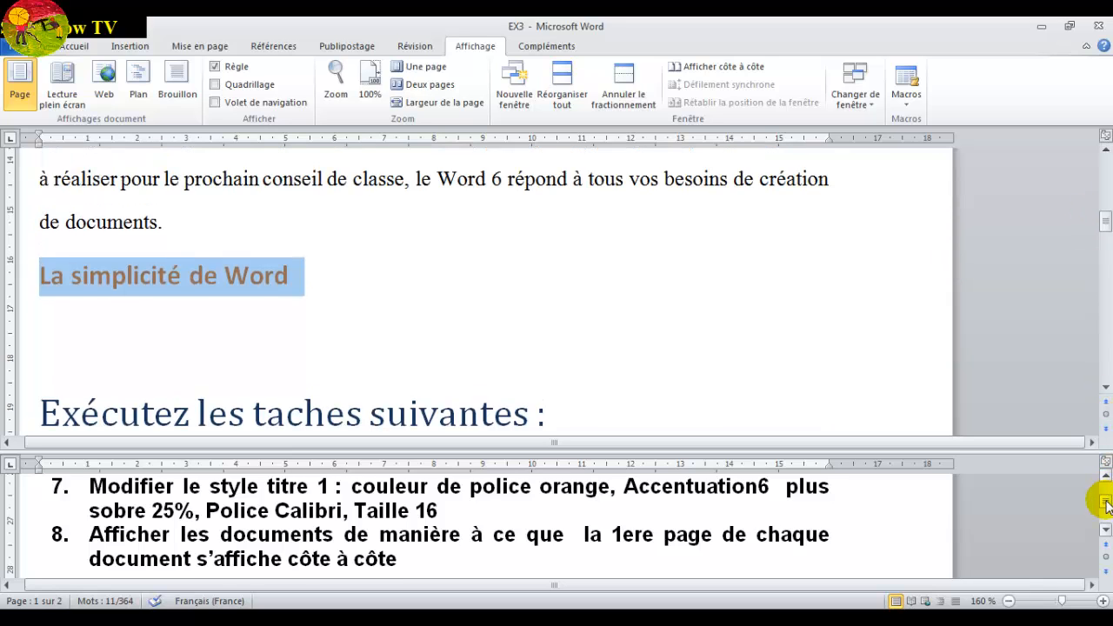
drag(1108, 507, 1107, 503)
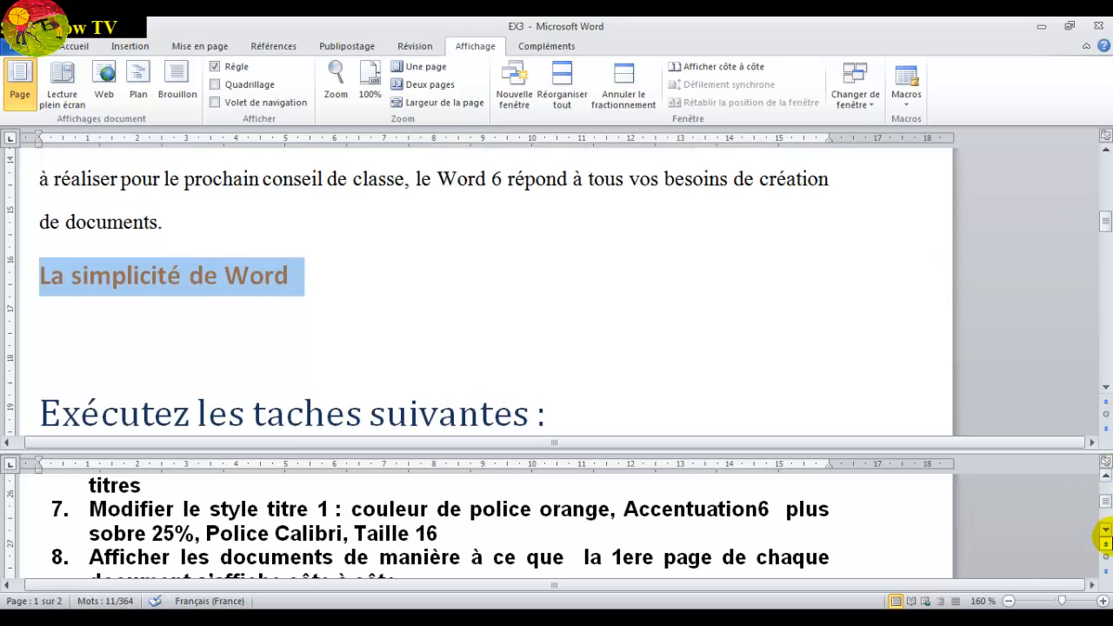
click(1106, 529)
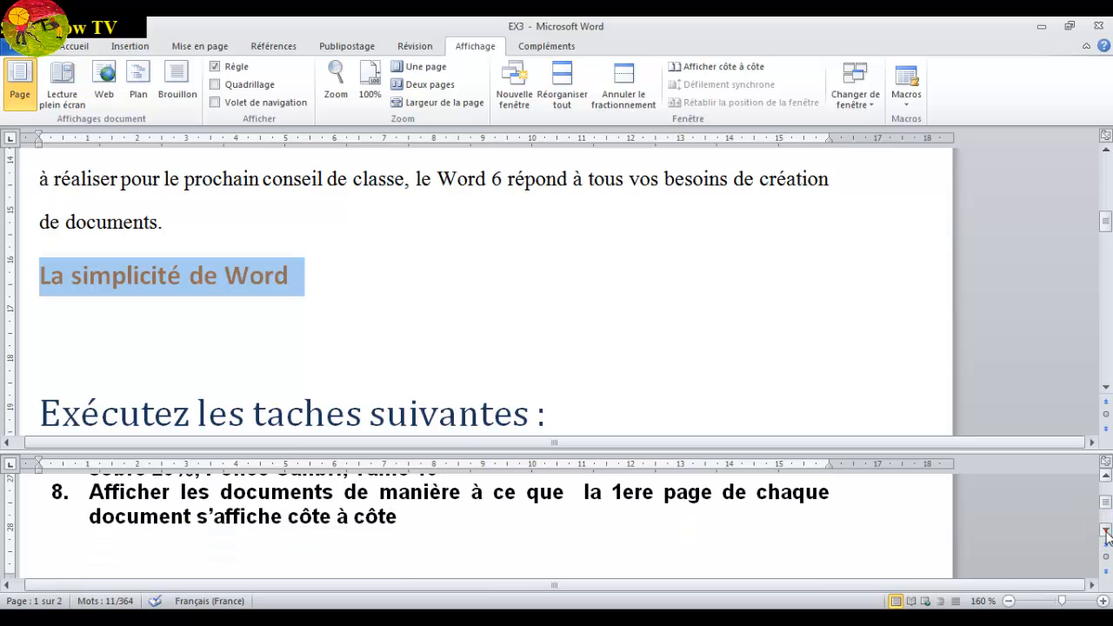
click(1106, 530)
click(1107, 530)
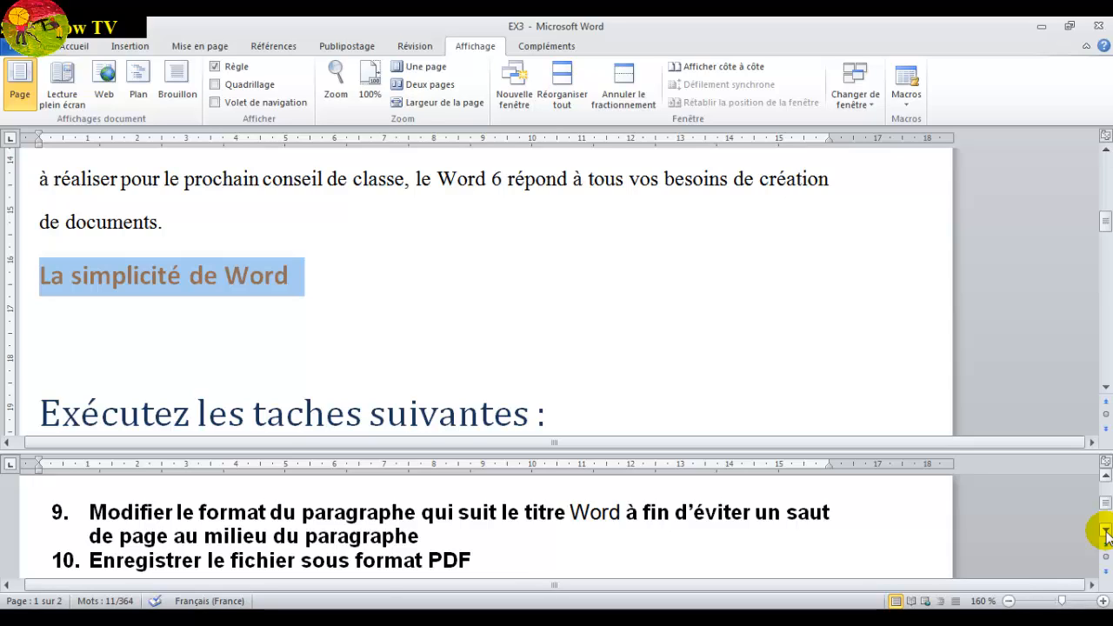
click(1106, 531)
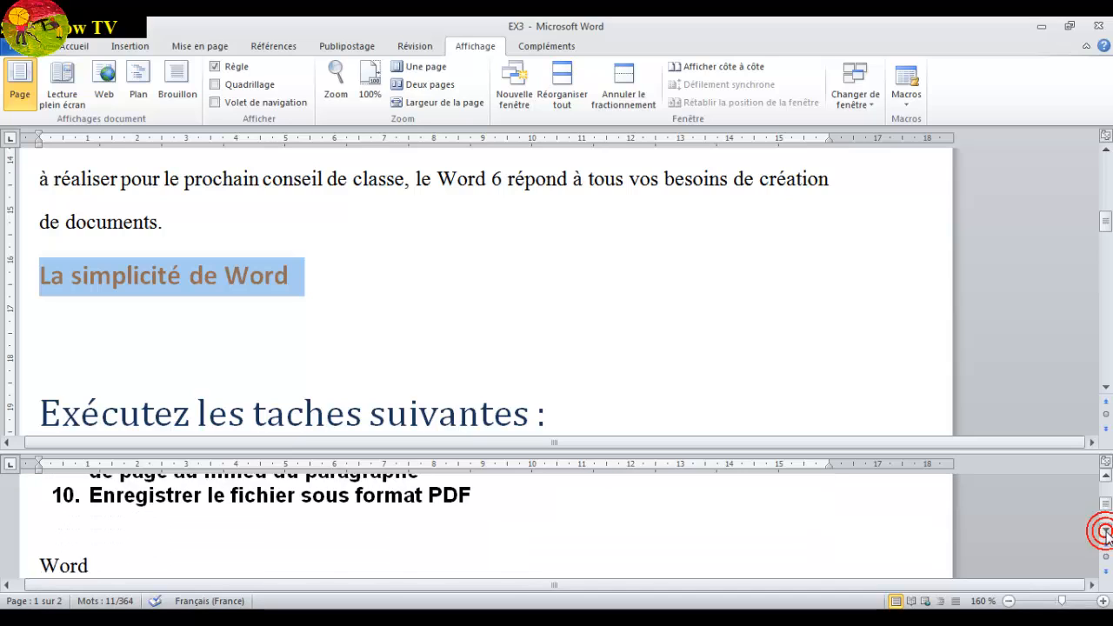
click(1106, 530)
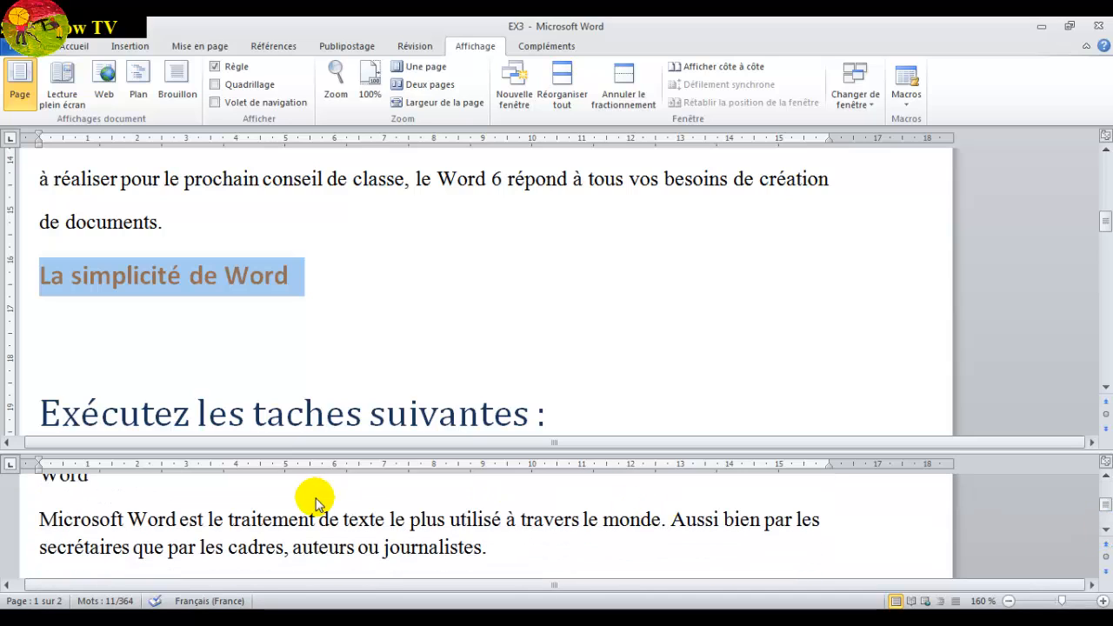
Select the paragraph following the Word title on page 2 and apply the Paragraphes solidaires pagination option to it.
click(35, 519)
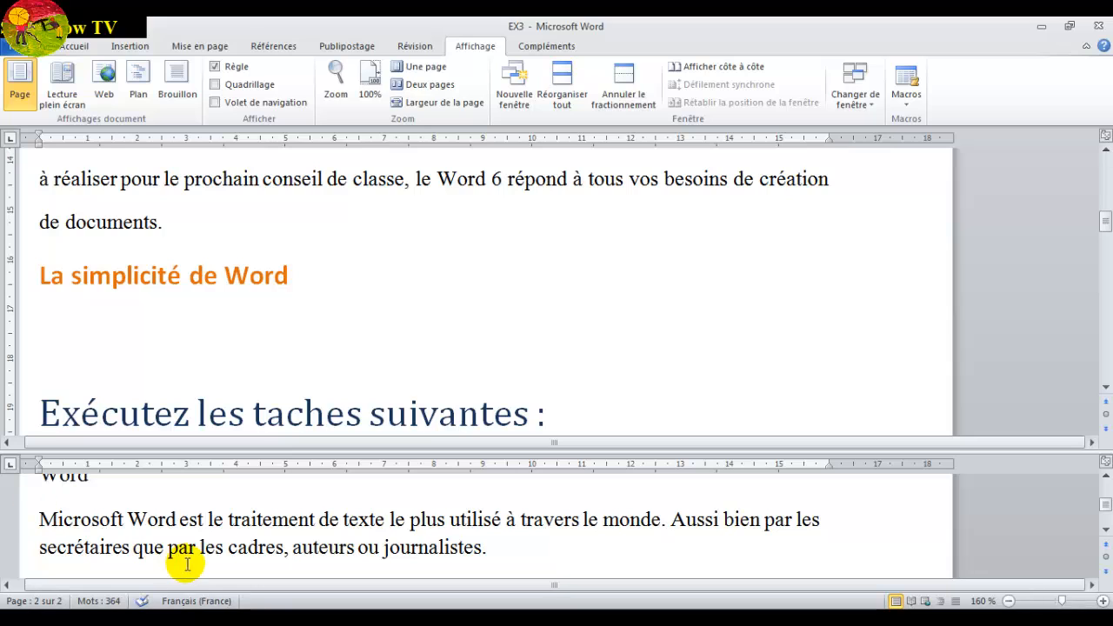
triple_click(39, 519)
drag(39, 519, 490, 545)
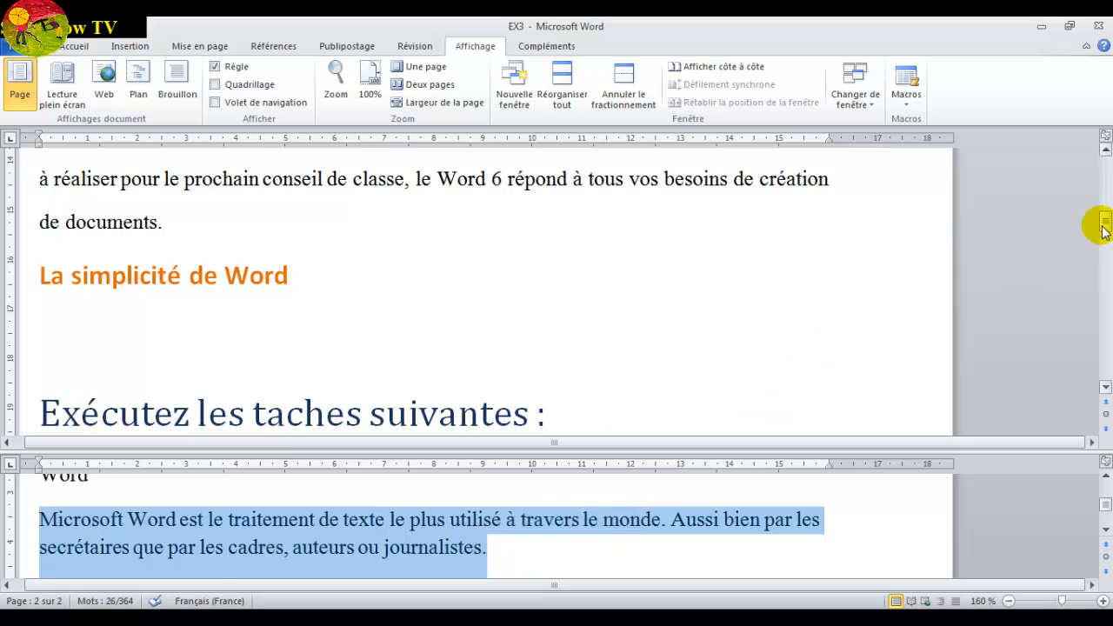
mouse_move(1105, 224)
mouse_down()
mouse_move(1105, 251)
mouse_move(1097, 218)
mouse_up()
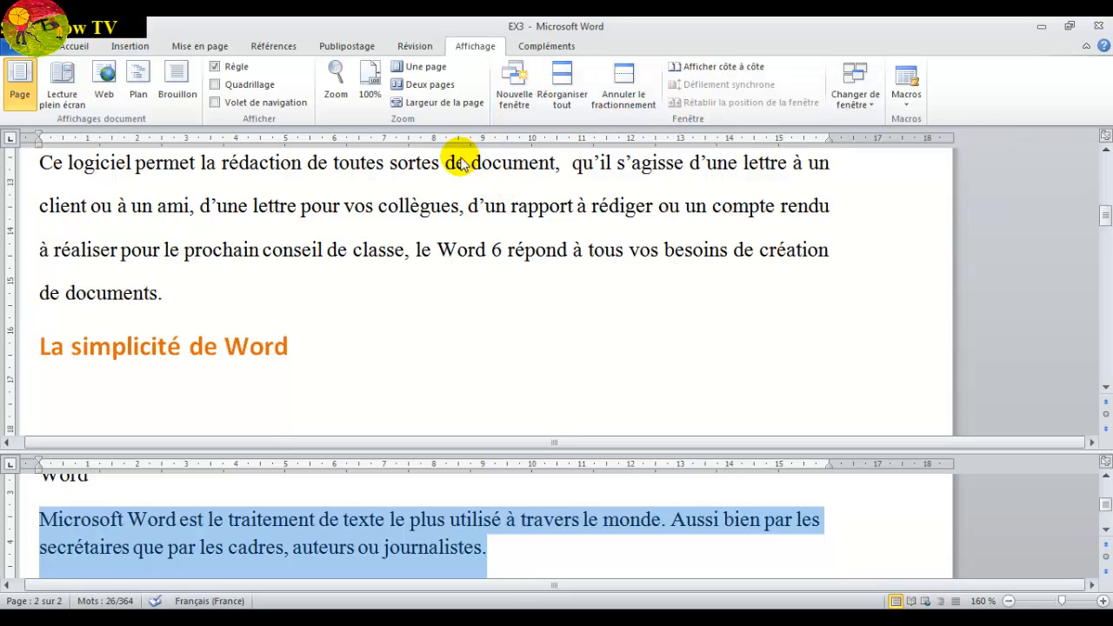
click(80, 47)
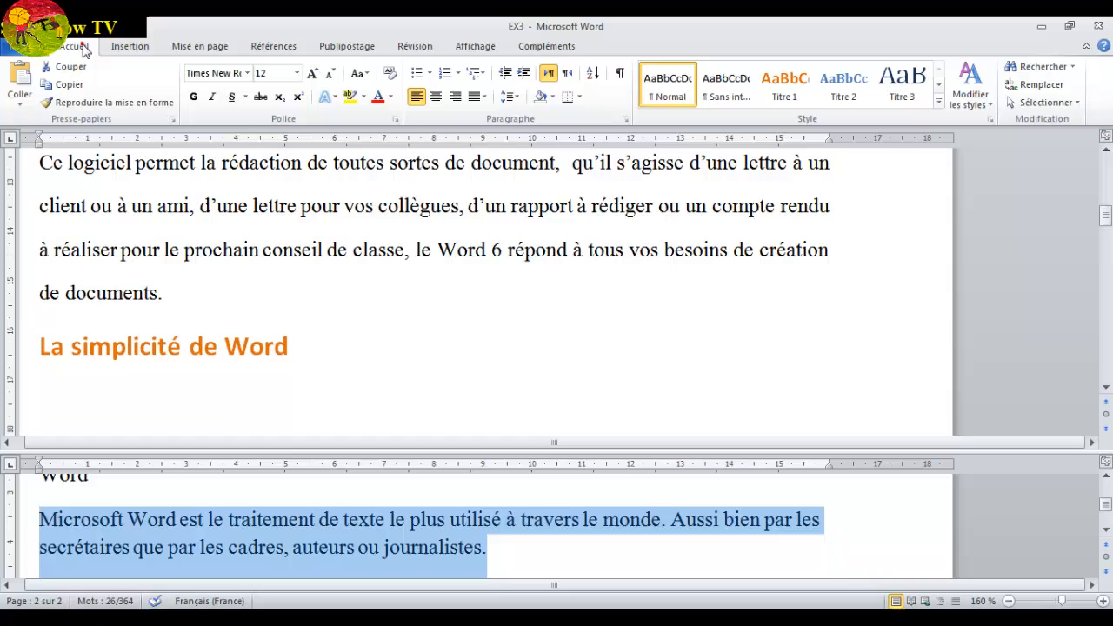
click(624, 121)
click(522, 117)
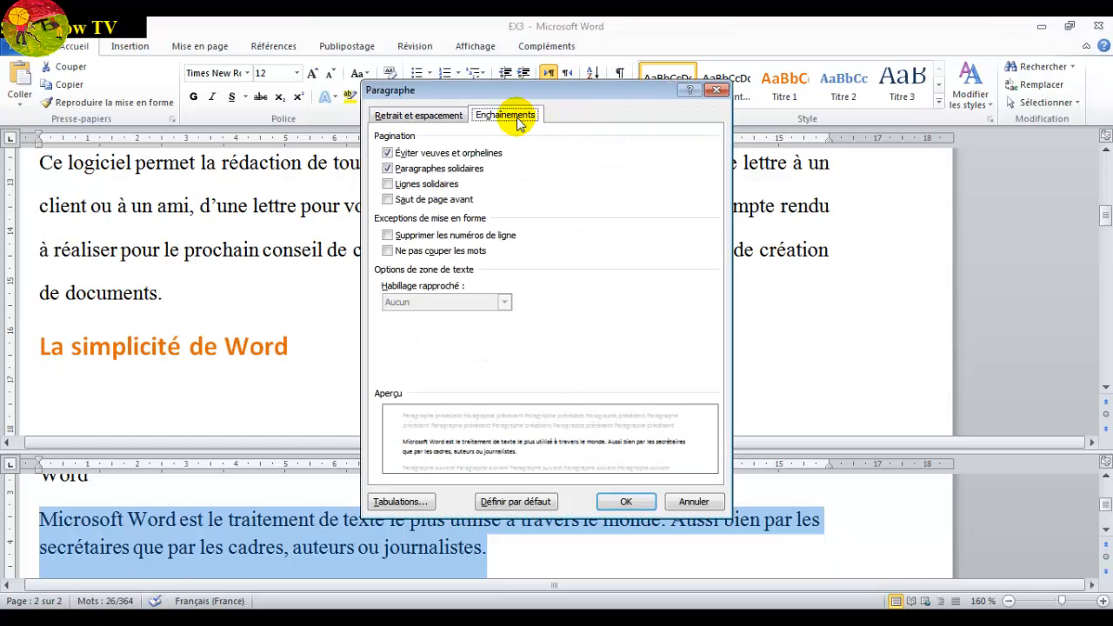
click(388, 169)
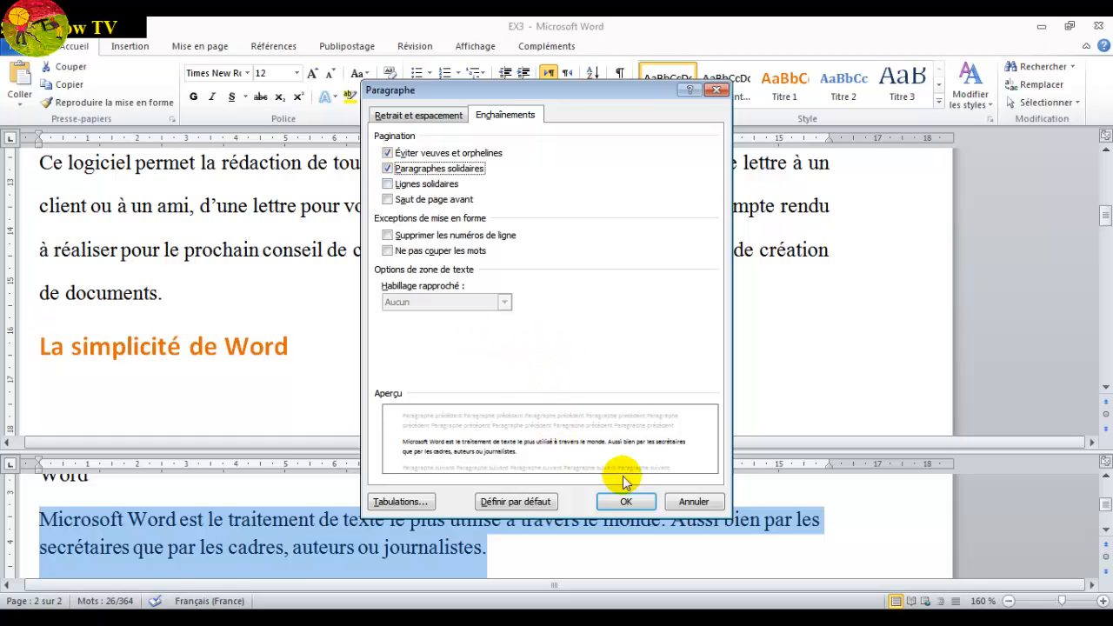
click(626, 502)
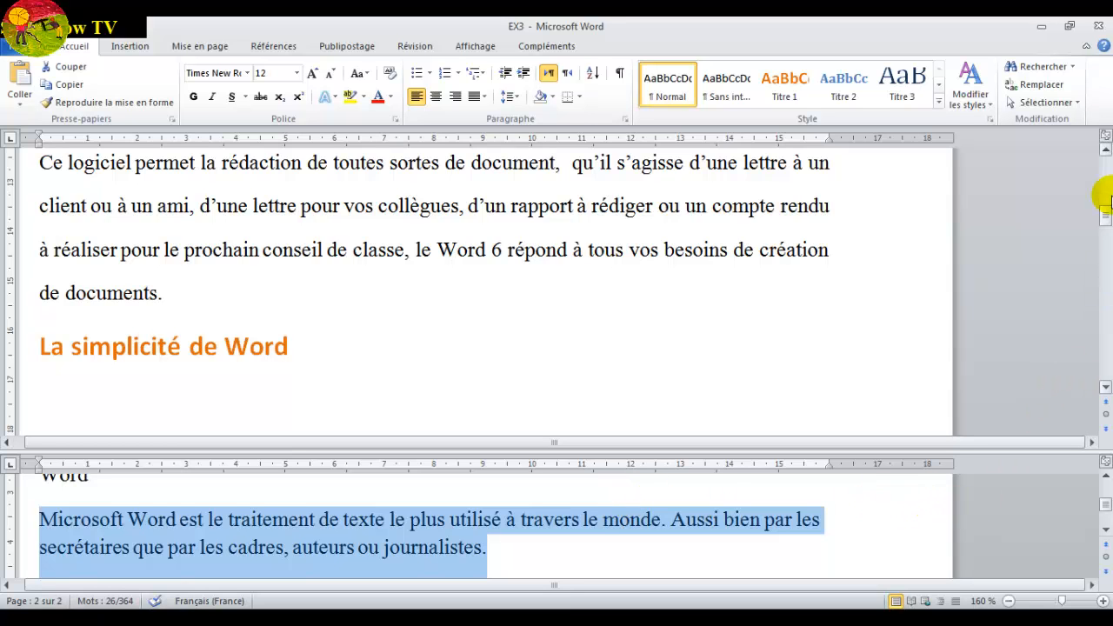
Save the document in PDF format under the name EX3 in the Ex Word folder.
drag(1105, 200, 1104, 269)
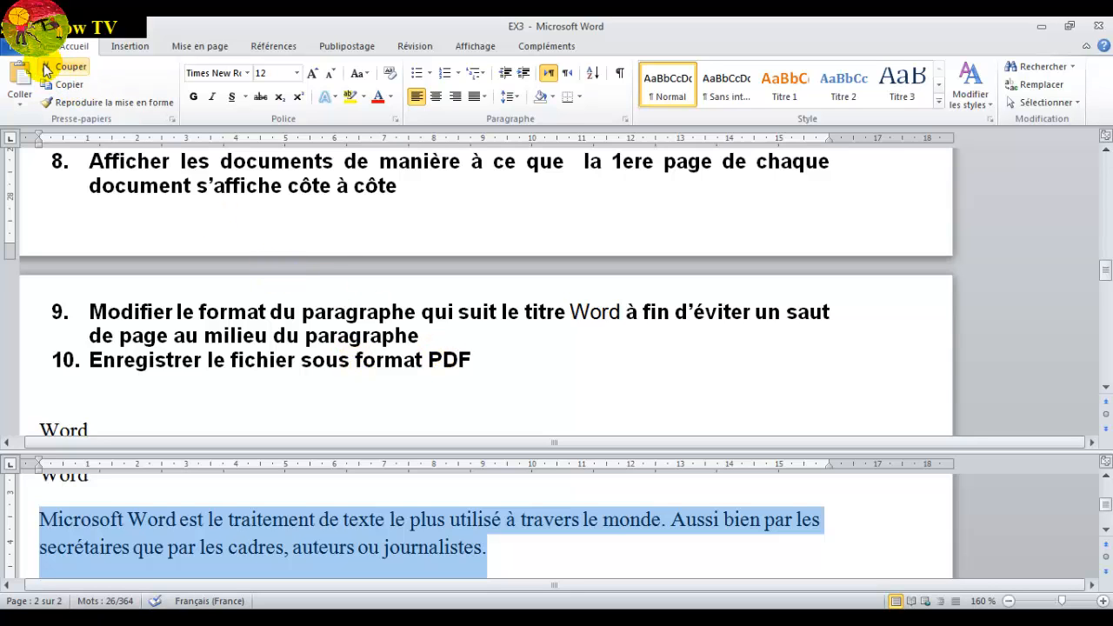
click(20, 47)
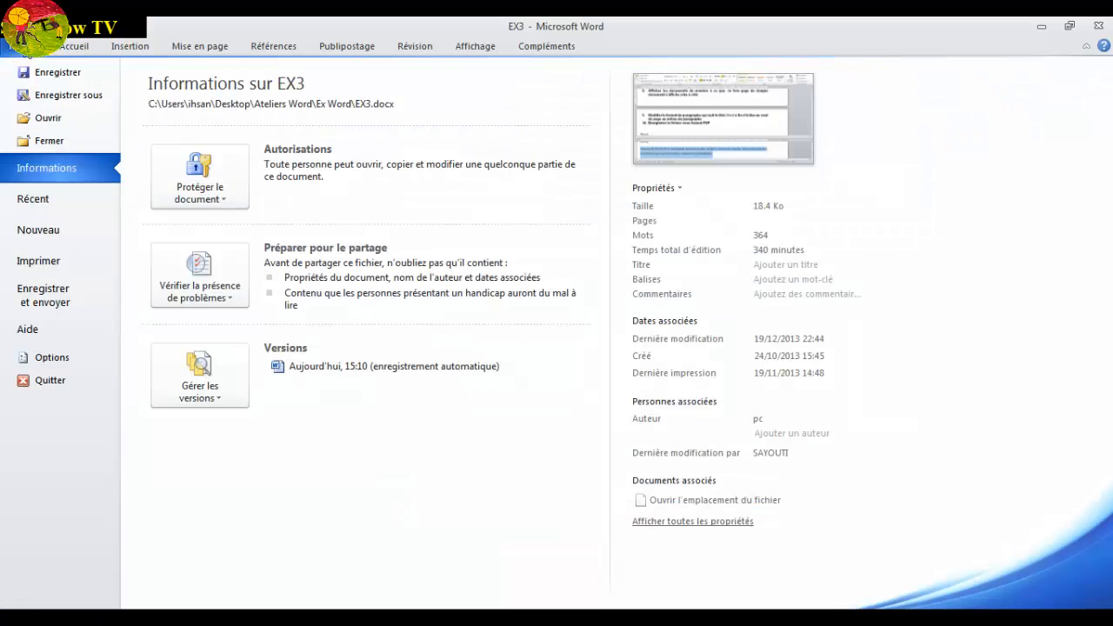
click(72, 101)
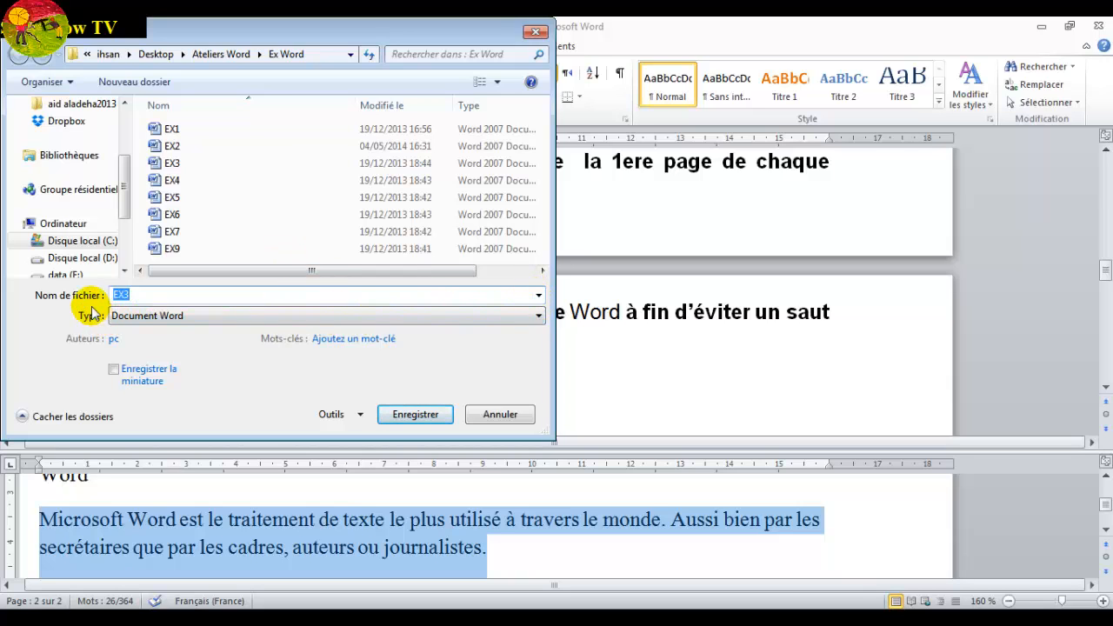
click(207, 321)
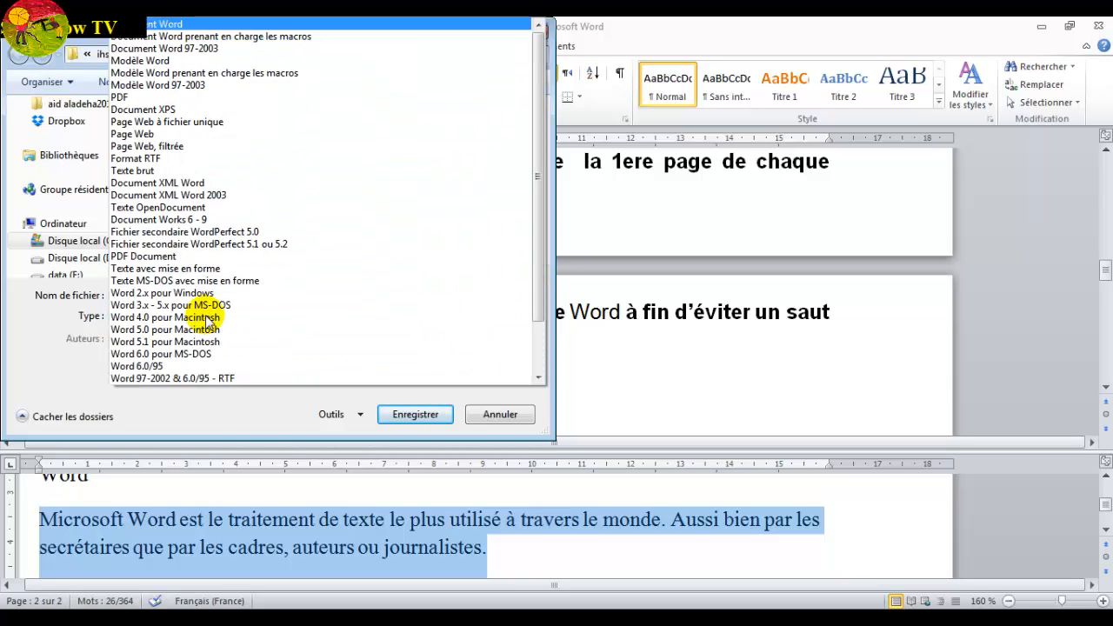
click(121, 97)
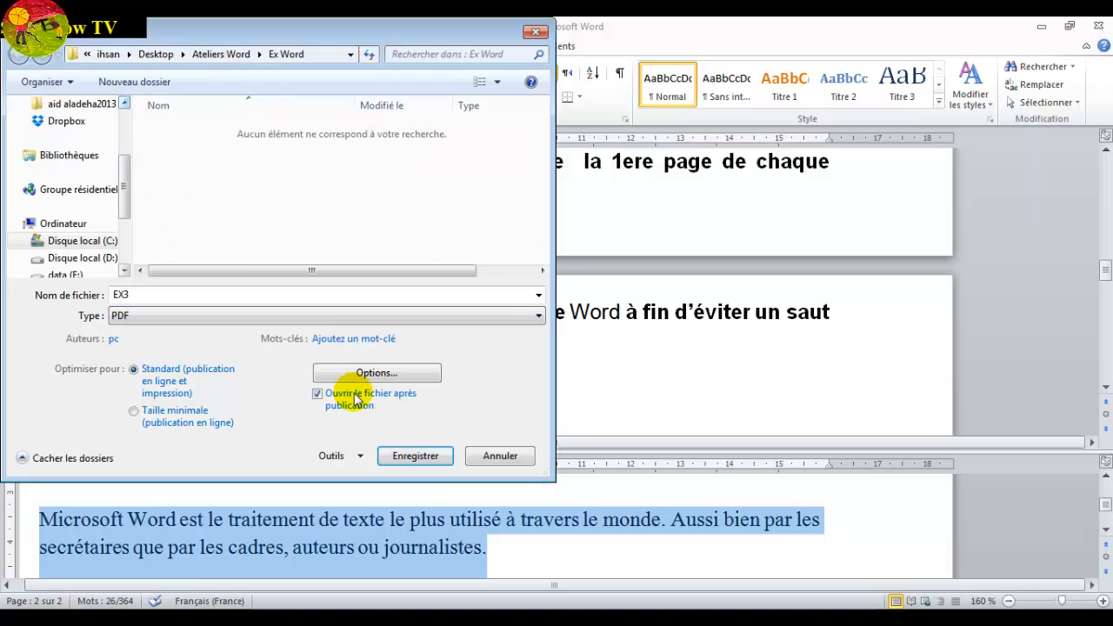
click(411, 454)
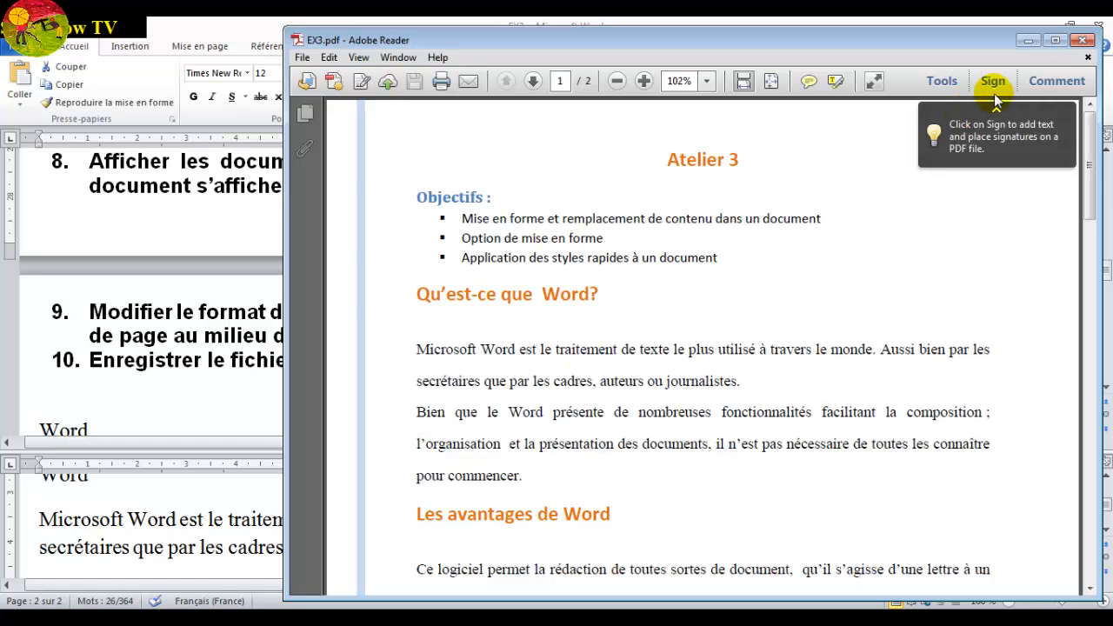
Maximize the exported EX3 PDF, look through it to page 2 and close it.
click(1056, 40)
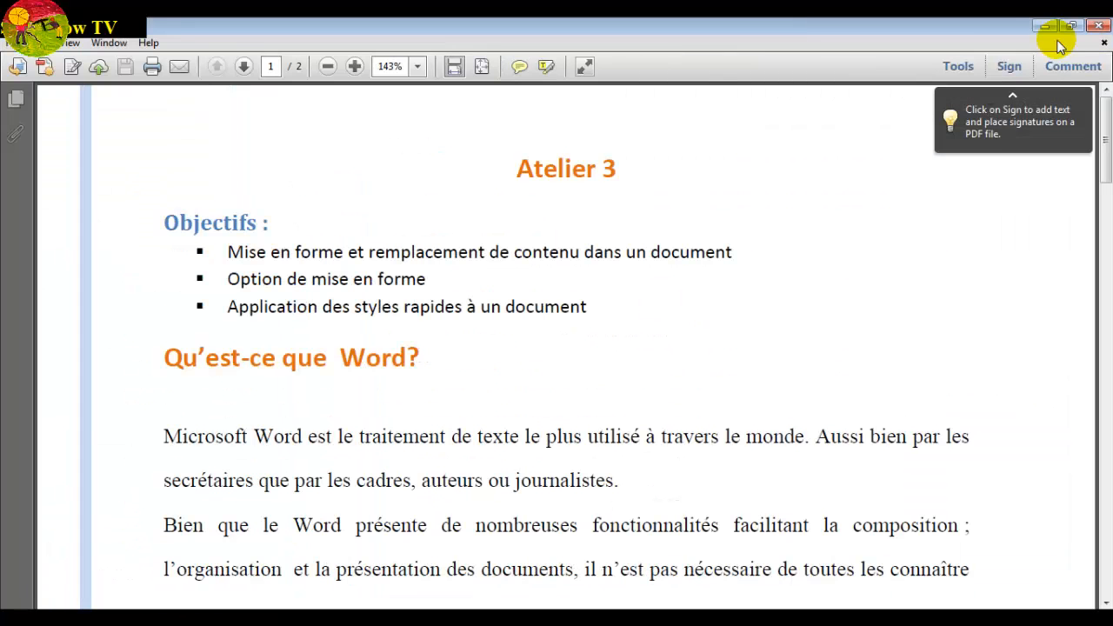
drag(1107, 174, 1107, 360)
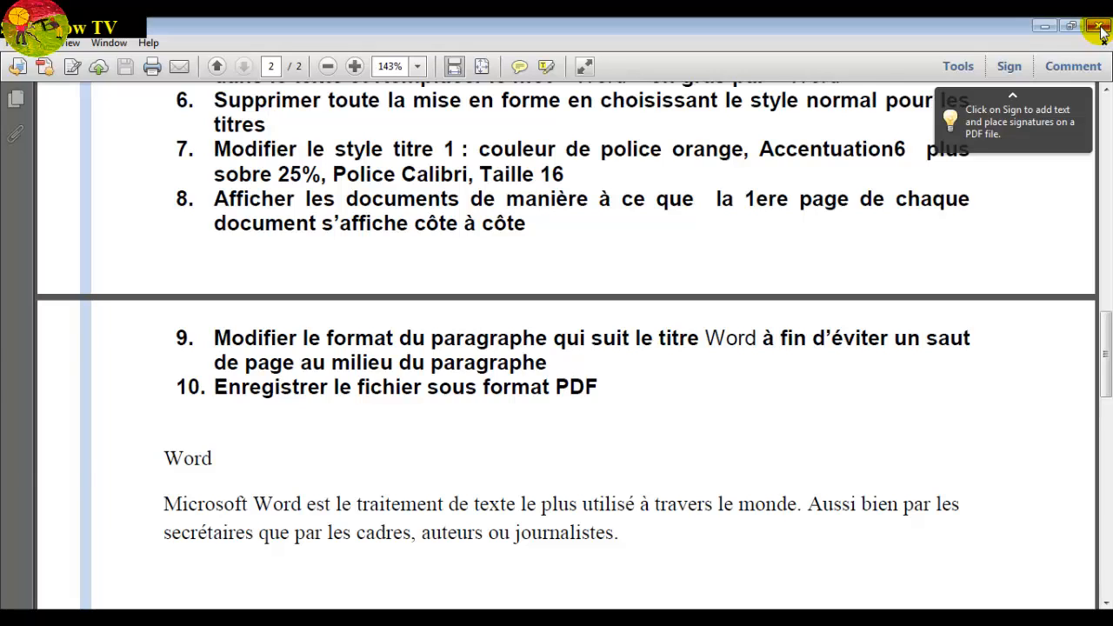
click(1100, 31)
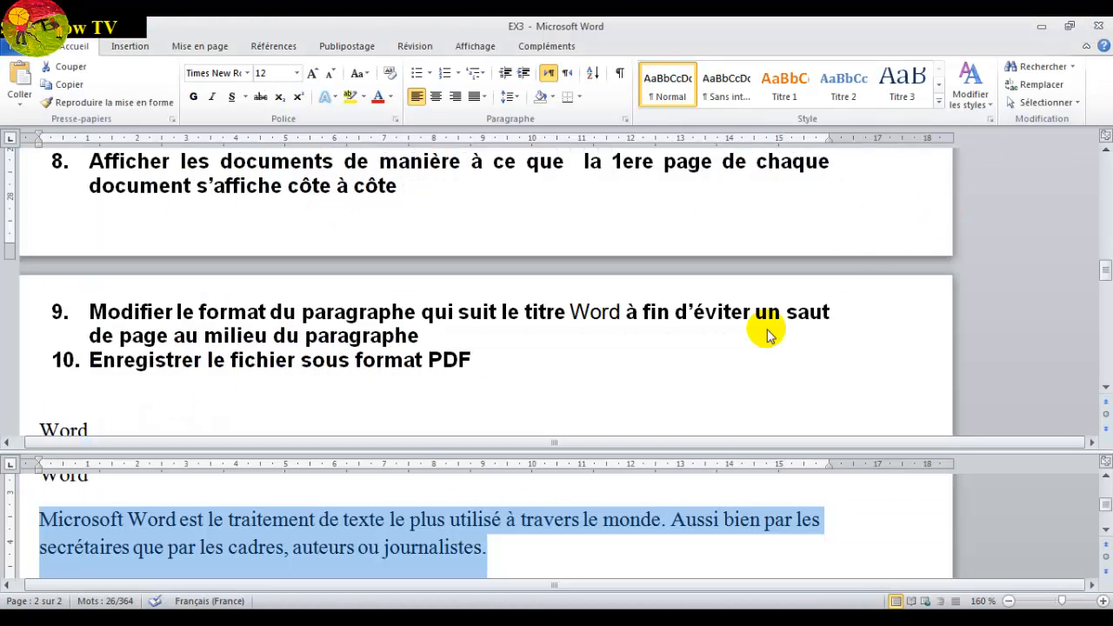
click(736, 316)
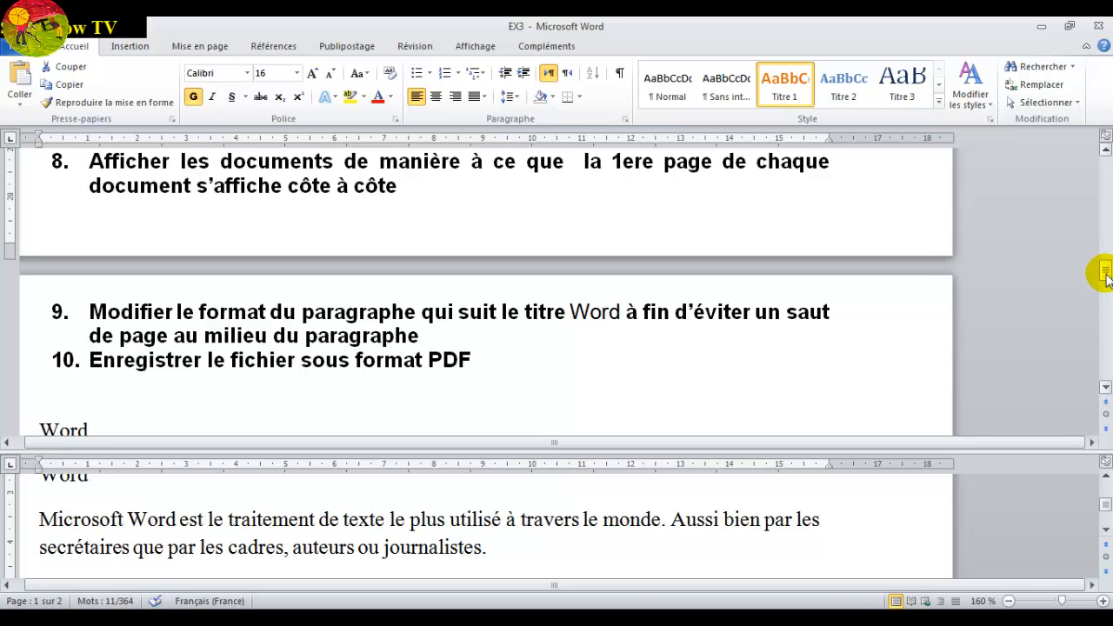
drag(1106, 276, 1105, 258)
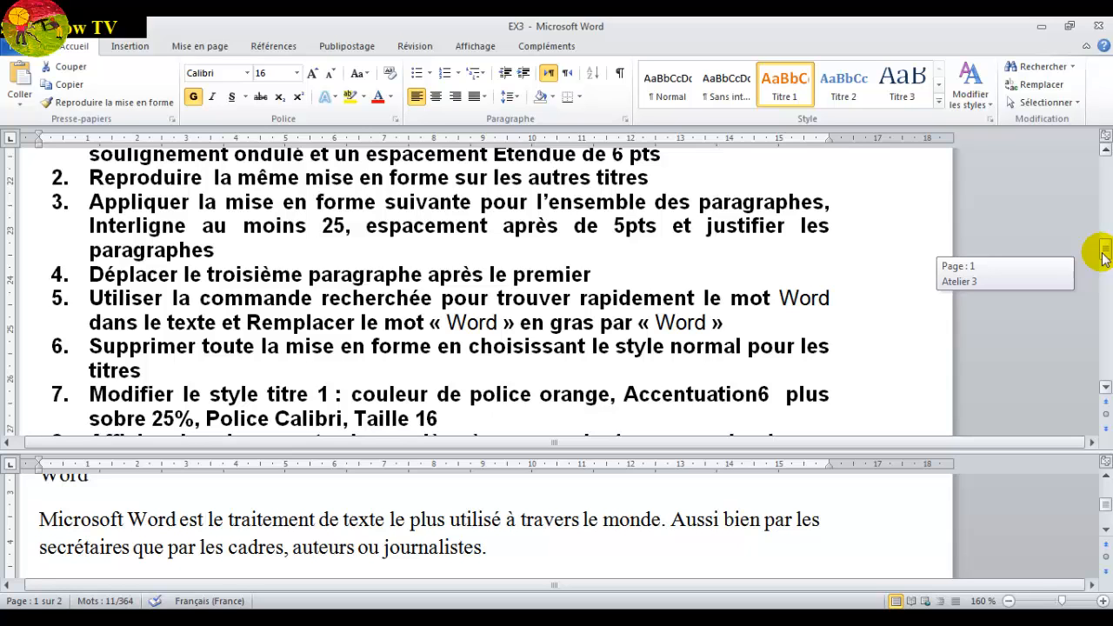
drag(1105, 255, 1101, 244)
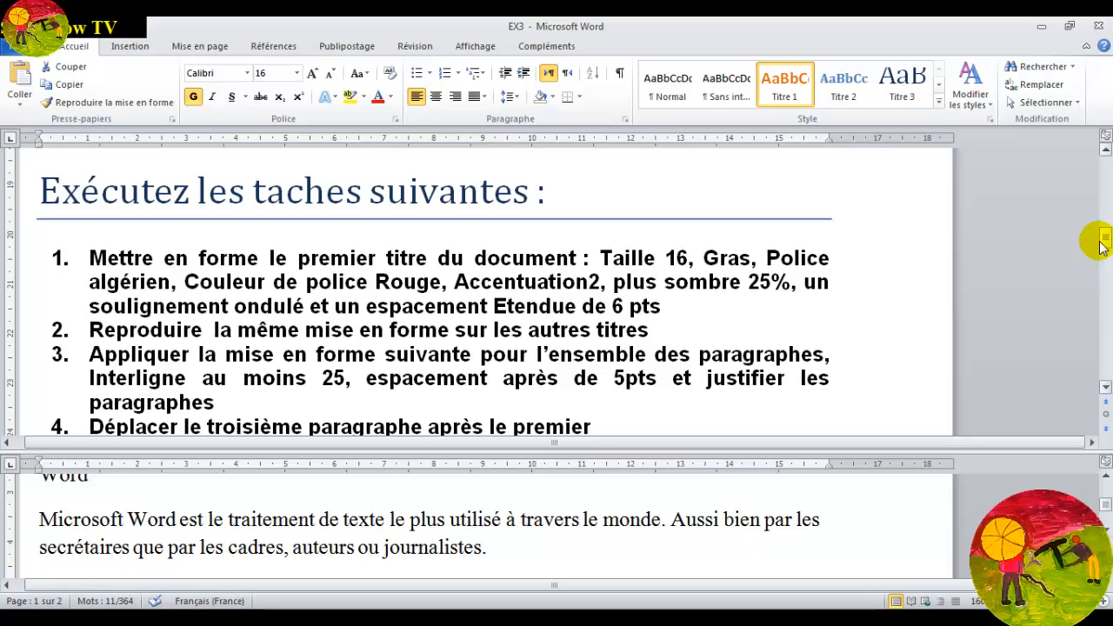
click(864, 281)
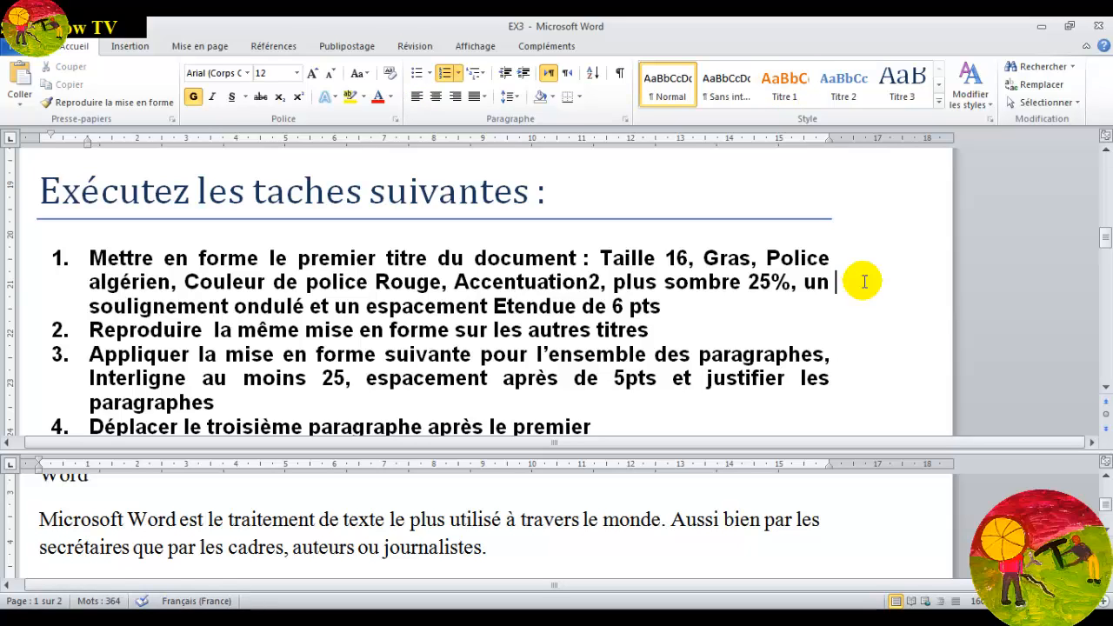